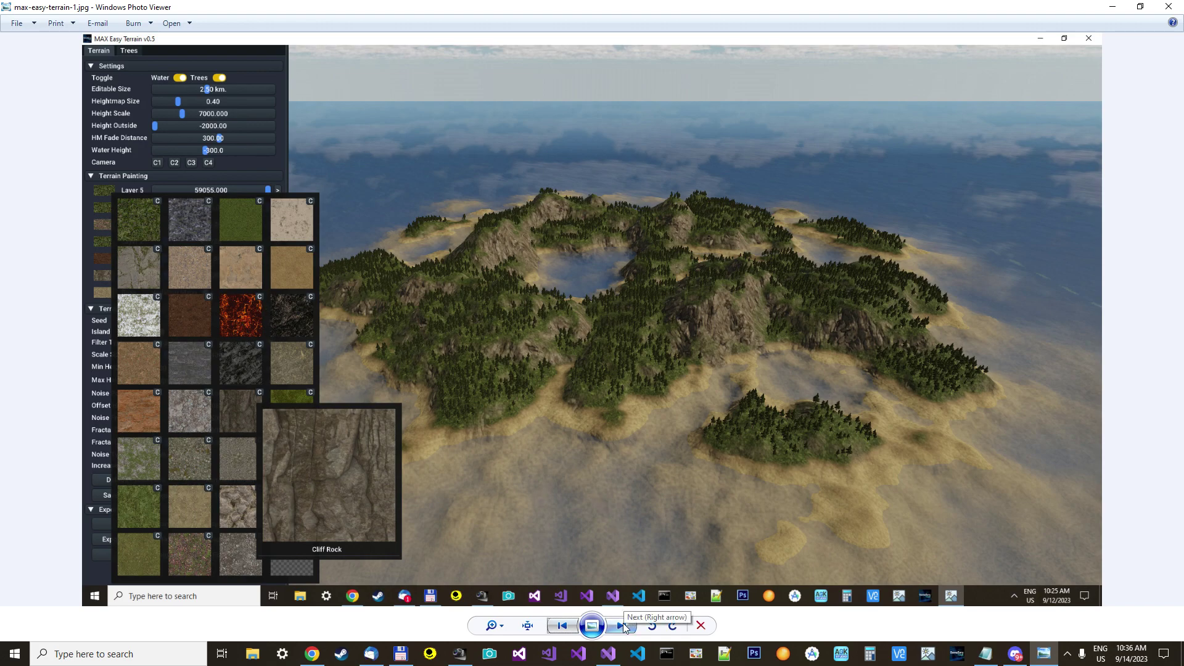
Step: Browse the max-easy-terrain screenshots up to max-easy-terrain-4.jpg to examine the texture, tree and variation features
click(621, 626)
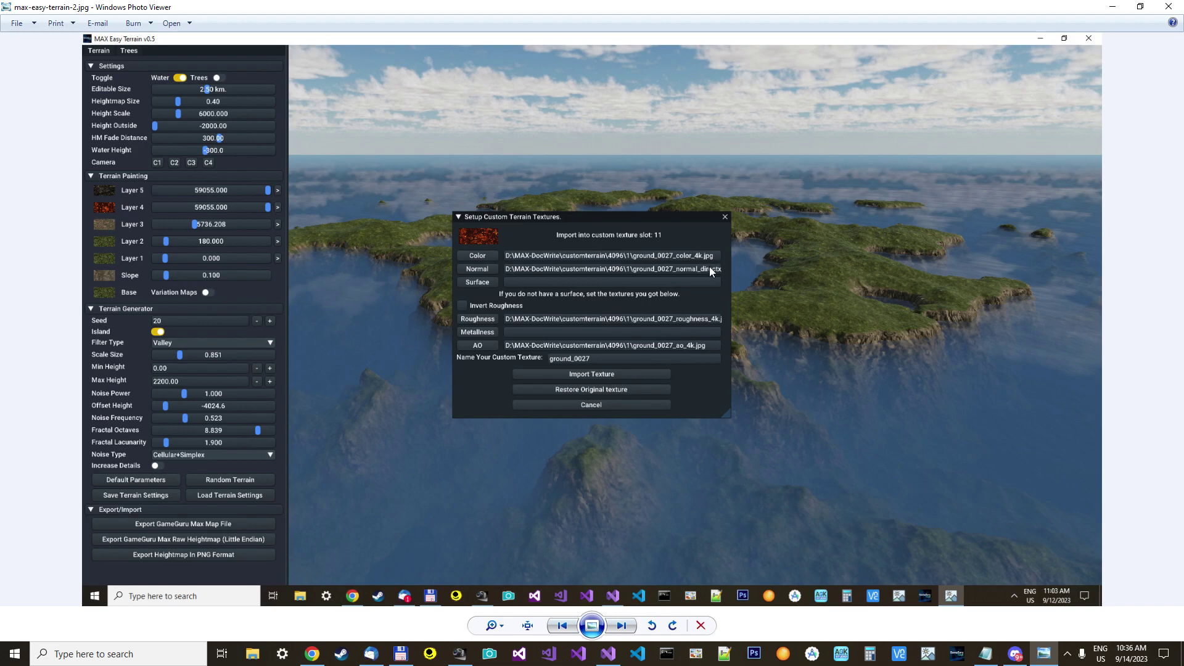
click(622, 625)
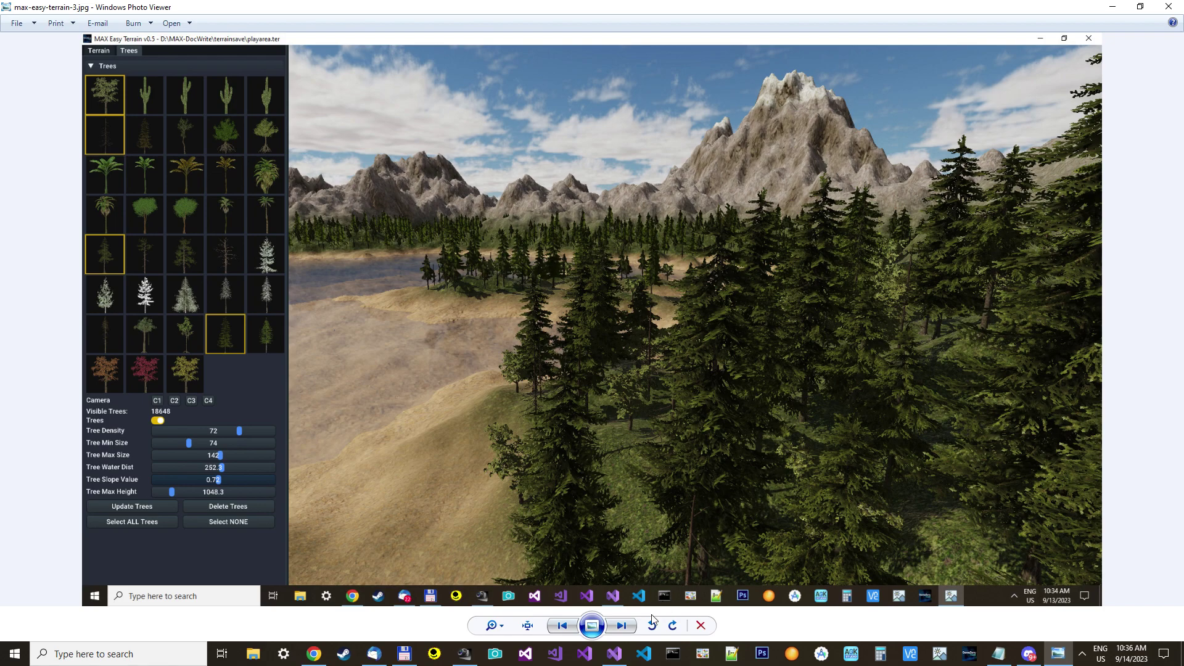
click(621, 625)
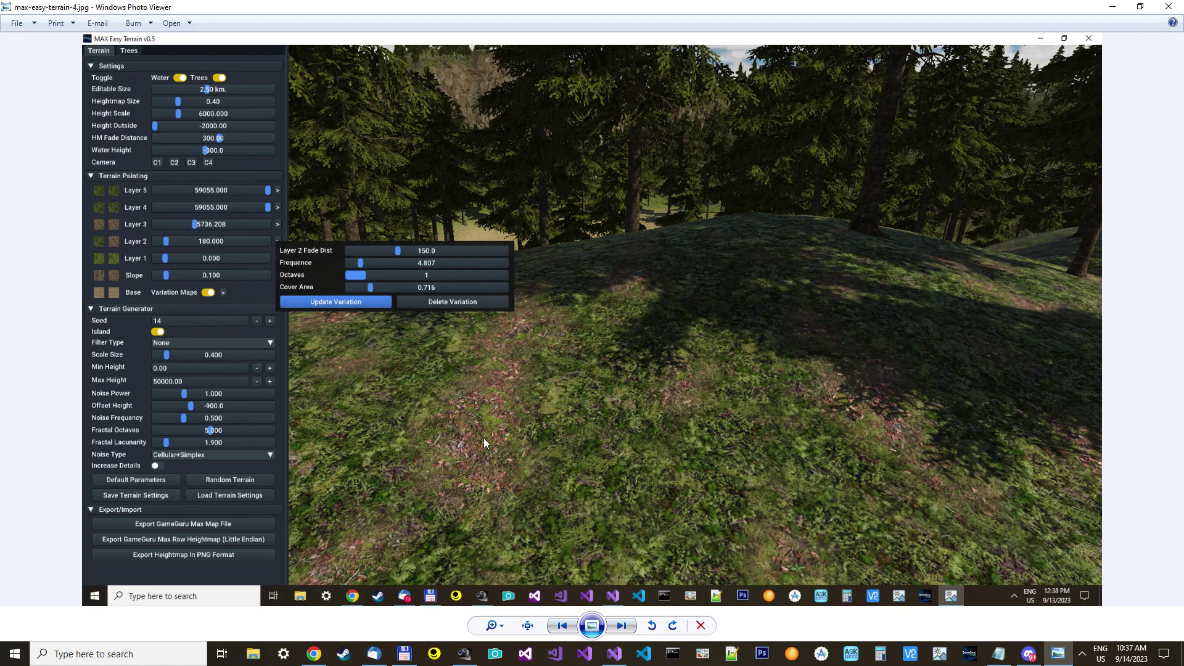
Step: Switch to MAX Easy Terrain, view the island from camera C4 and set the tree slope value to 0.90
click(940, 654)
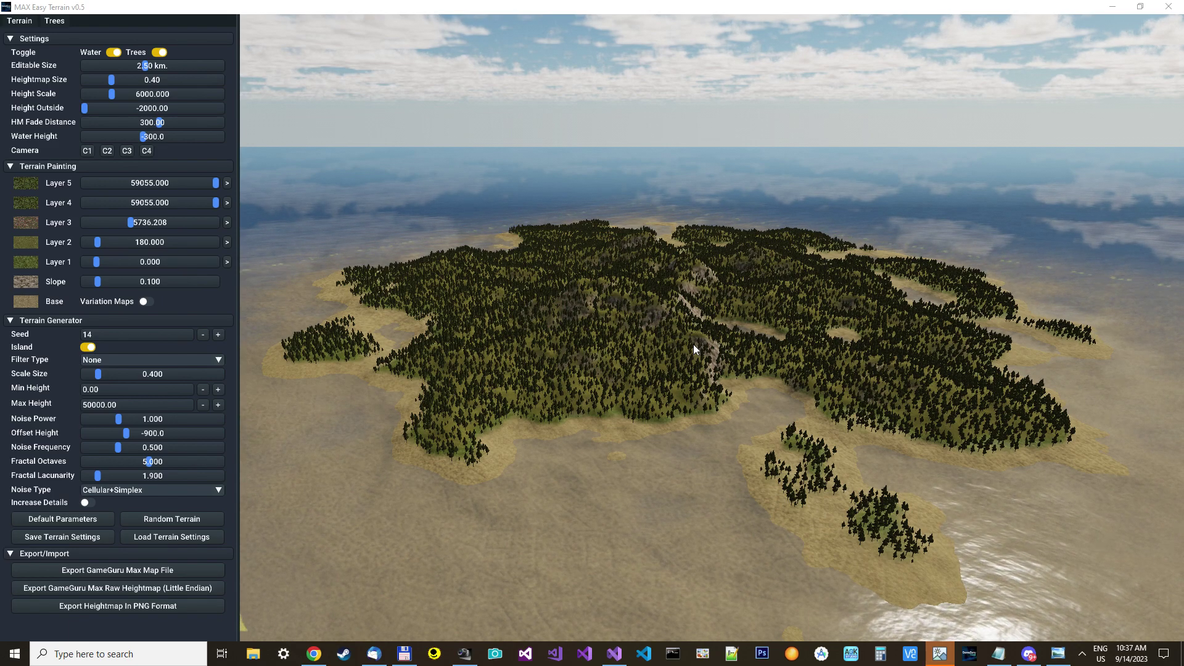
click(55, 21)
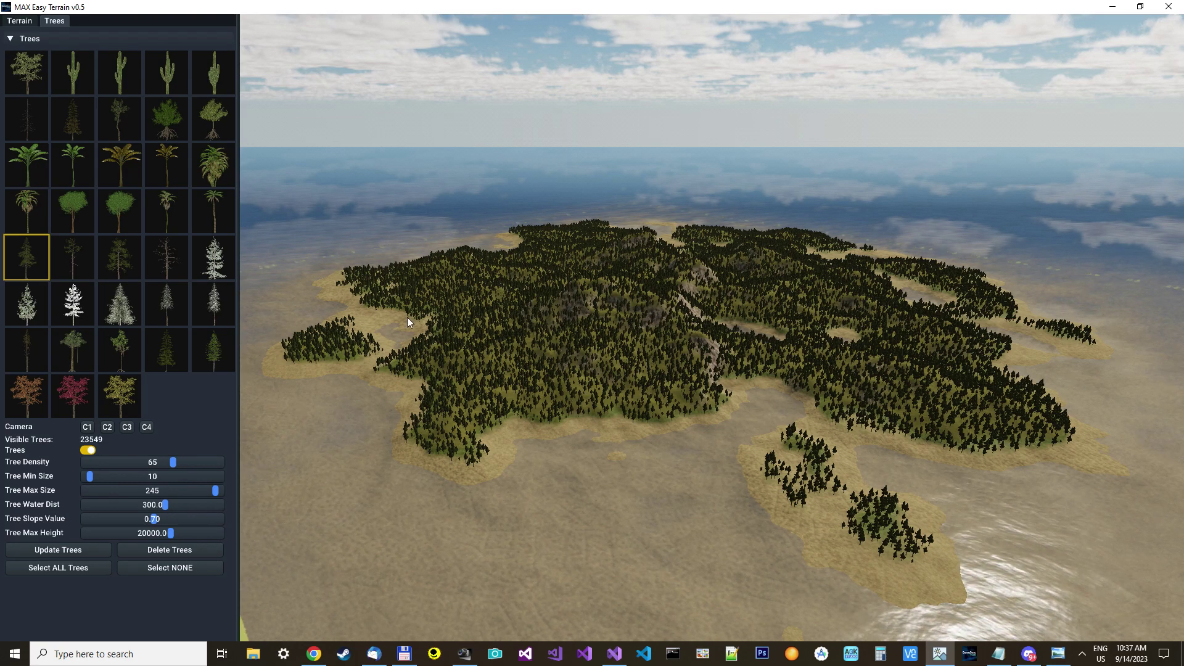
click(147, 427)
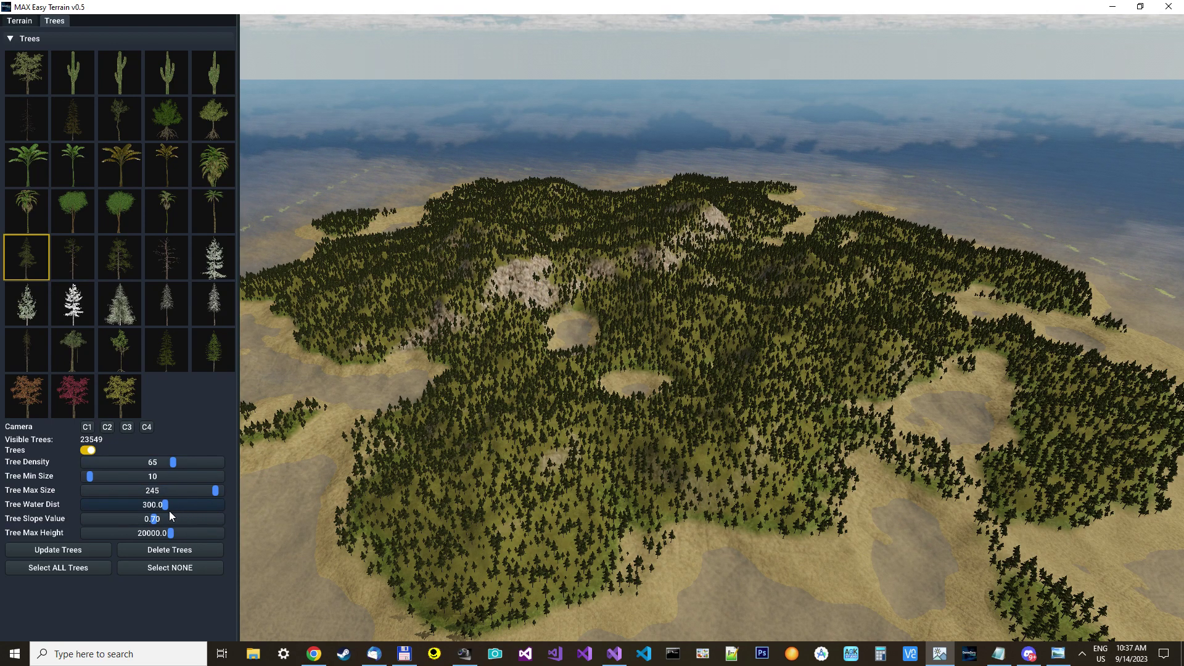
drag(156, 518, 200, 522)
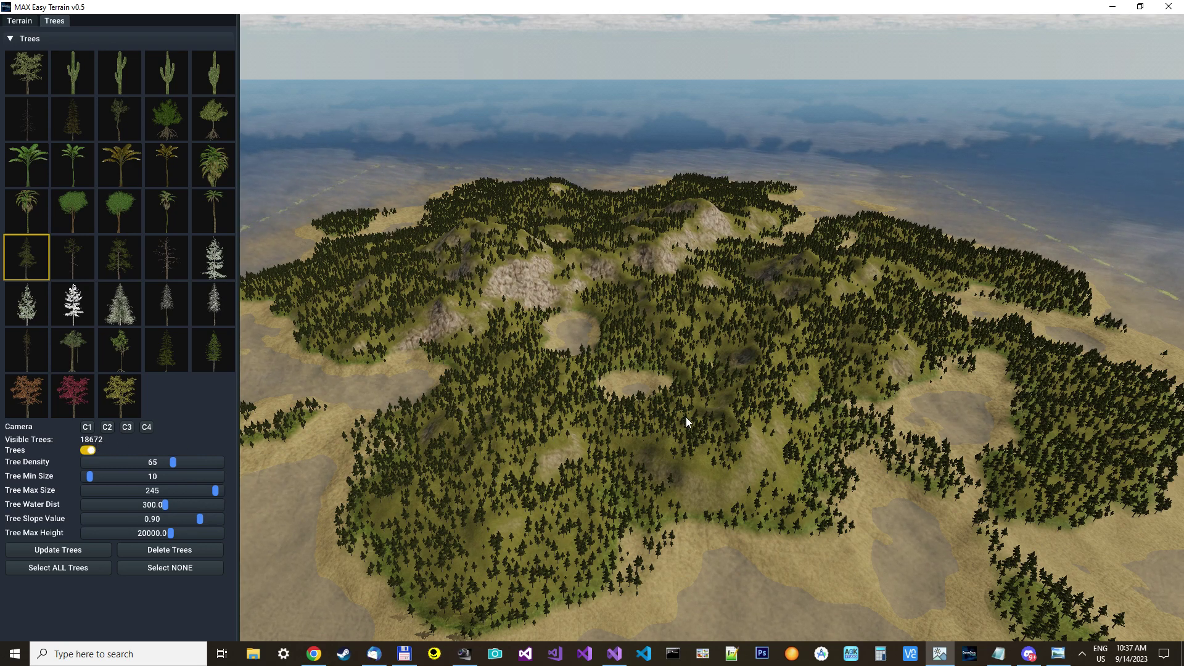
Step: Regenerate the trees and thin them out by lowering the tree density to about 51
click(164, 462)
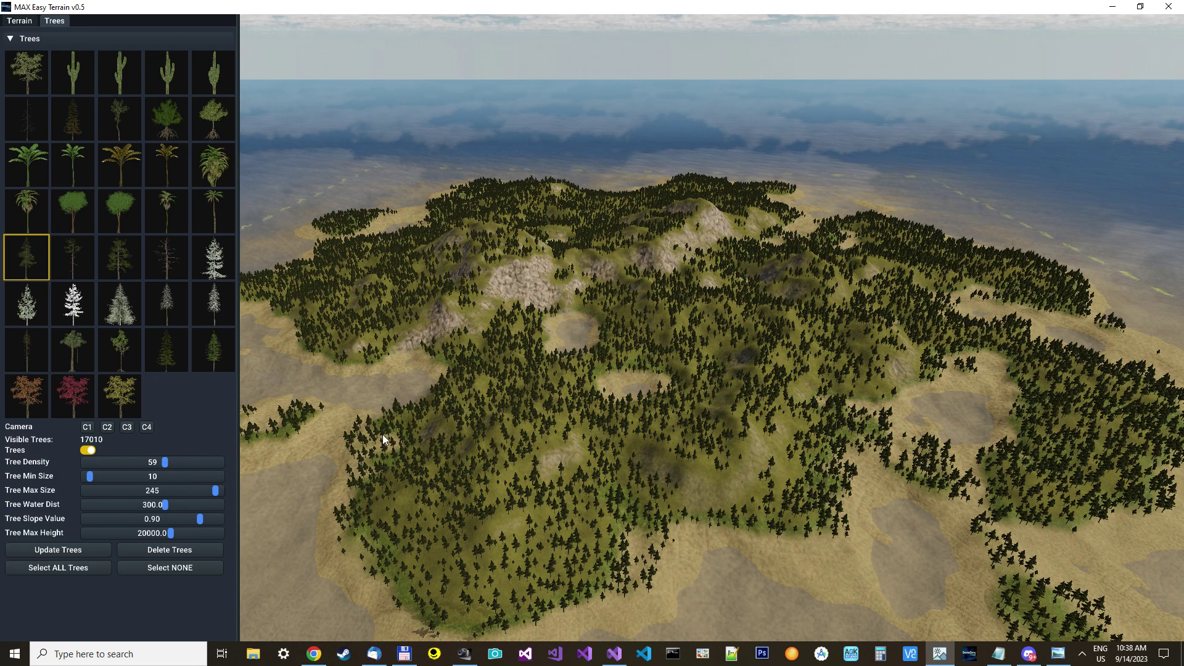
click(49, 550)
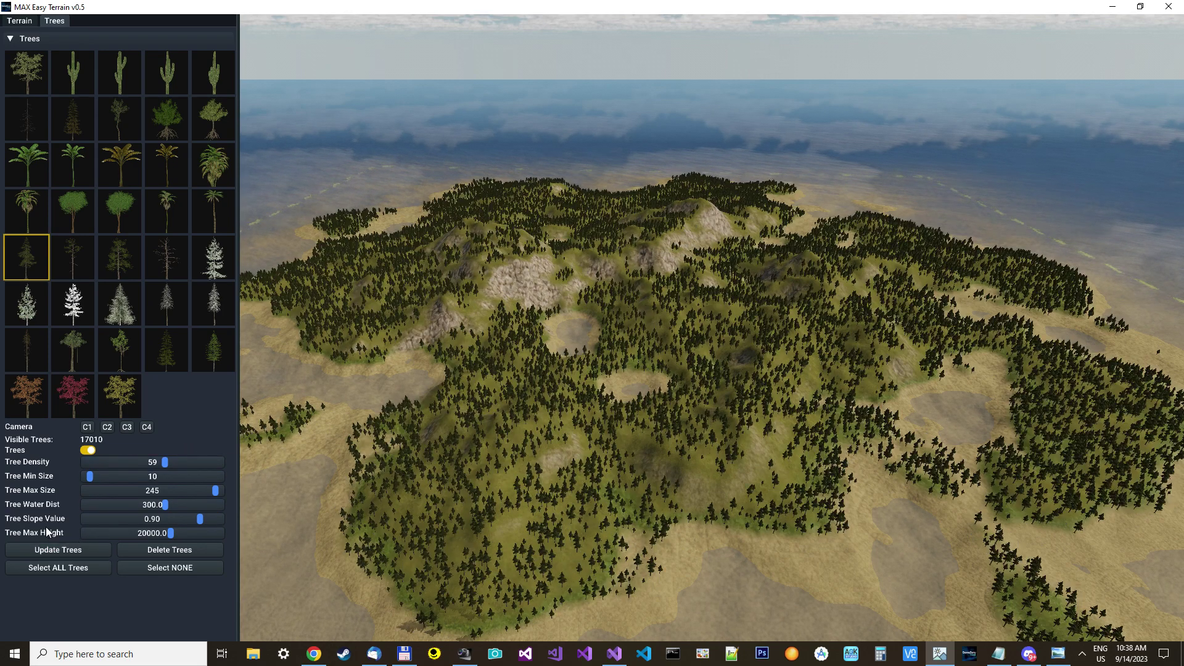
click(48, 546)
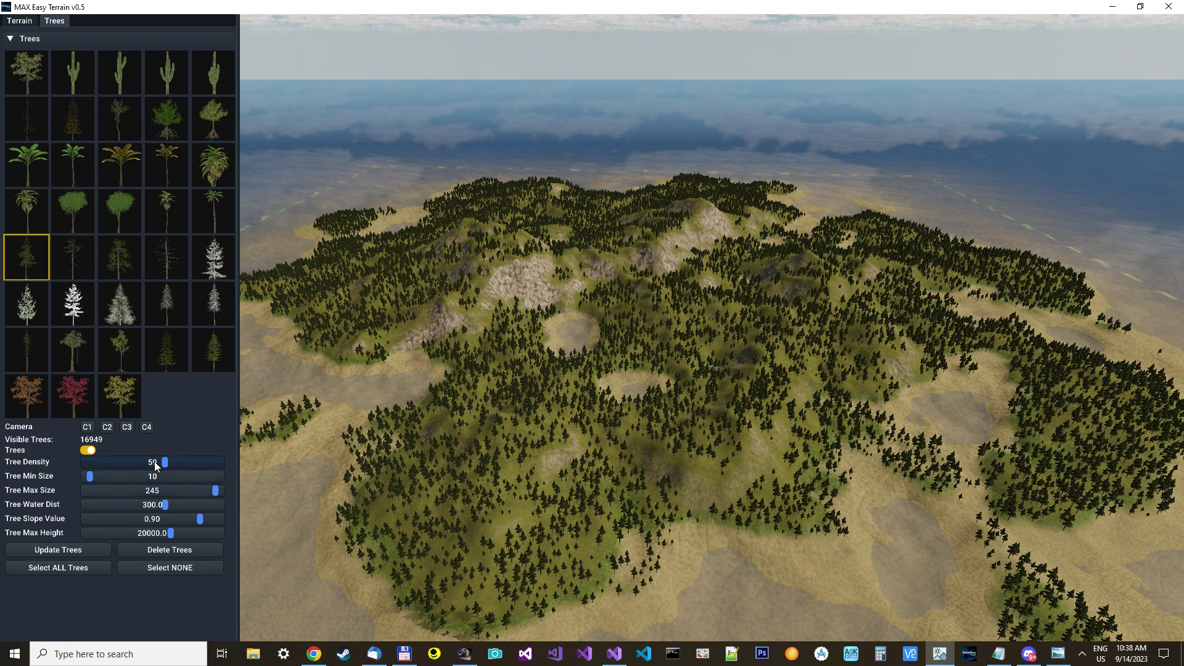
click(155, 462)
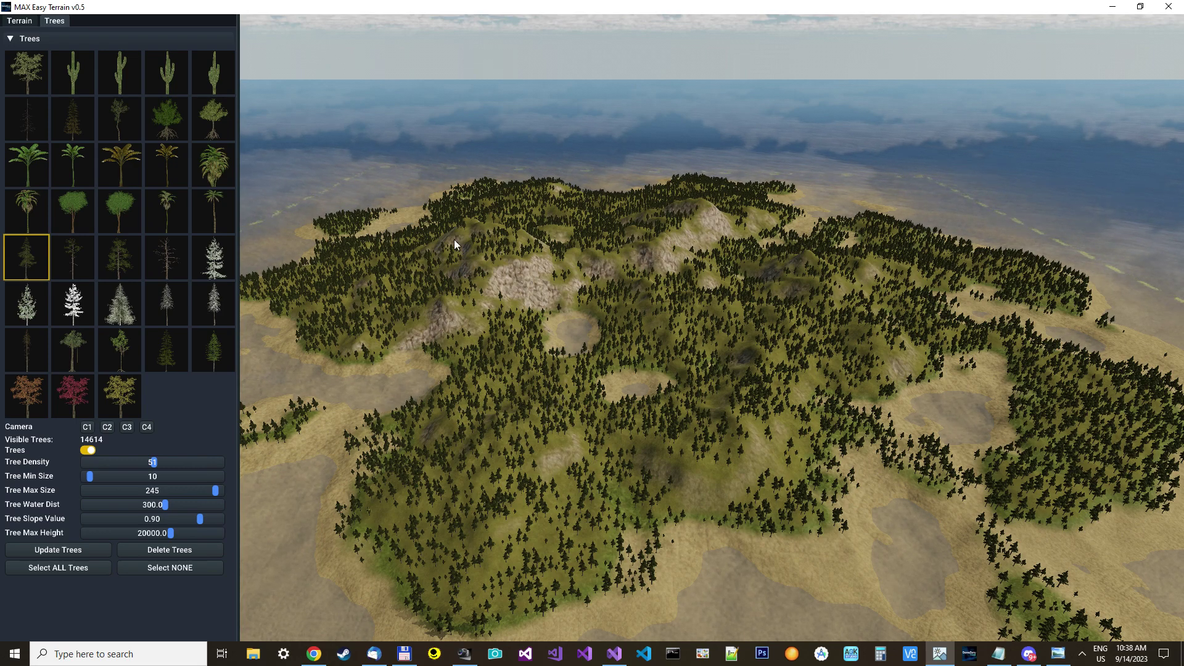
Step: Change the Layer 2 terrain texture to the dark green Rainforest Overgrowth
click(20, 21)
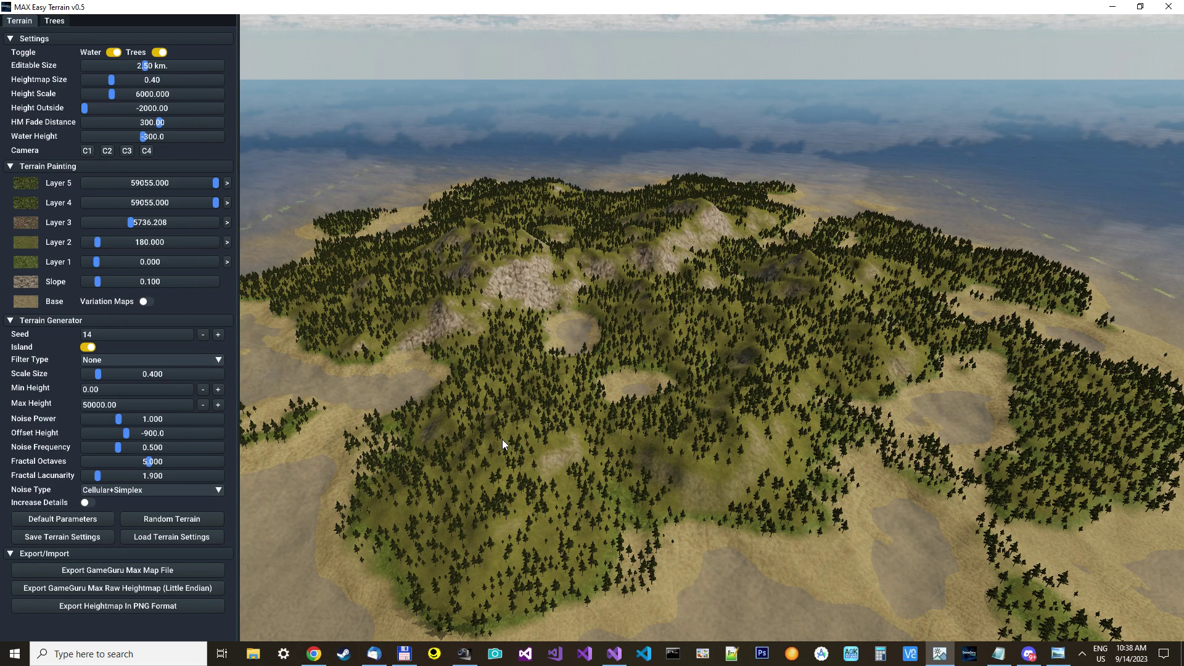
click(27, 241)
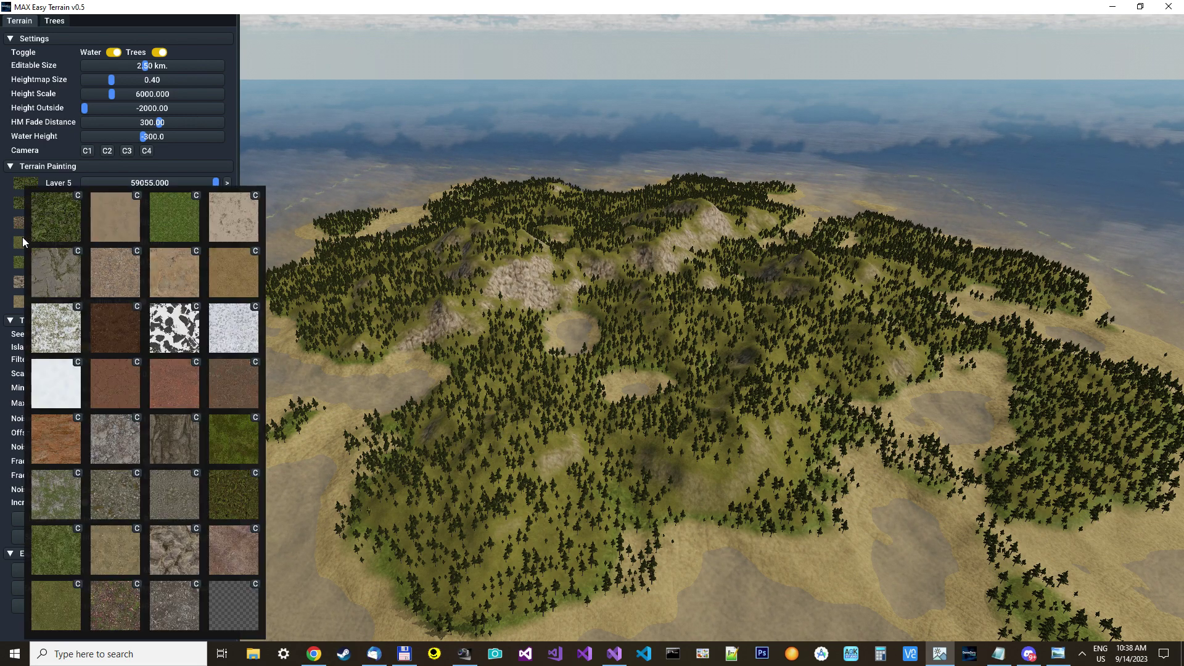
click(49, 215)
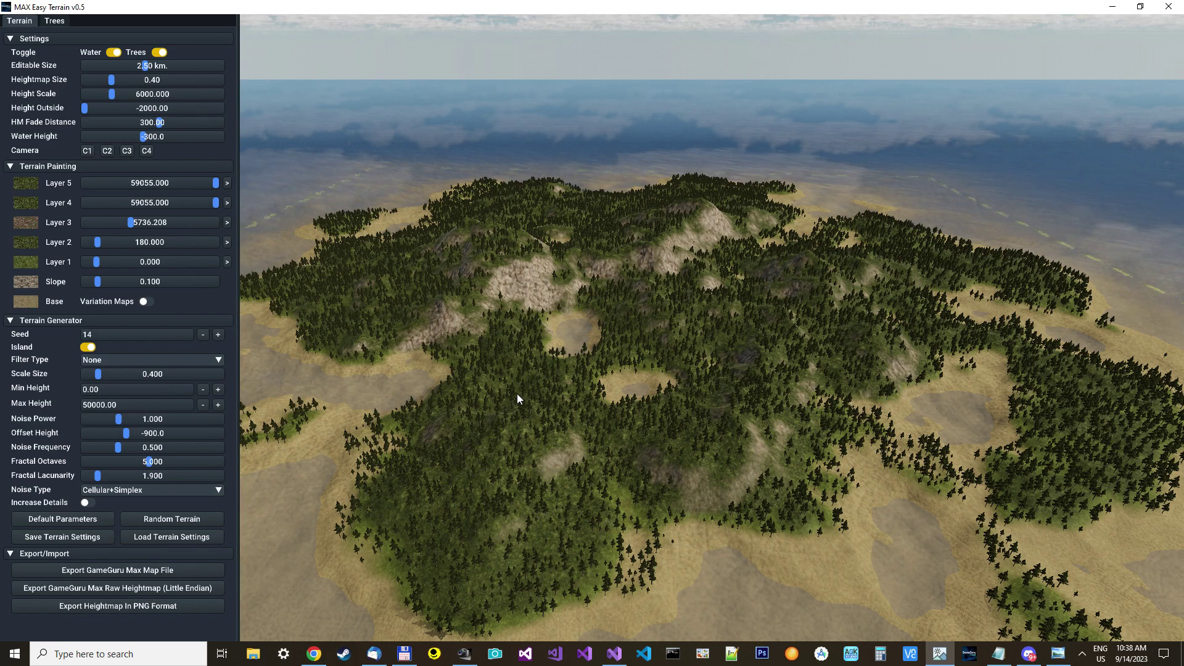
Step: Increase the tree water distance to about 509
click(60, 23)
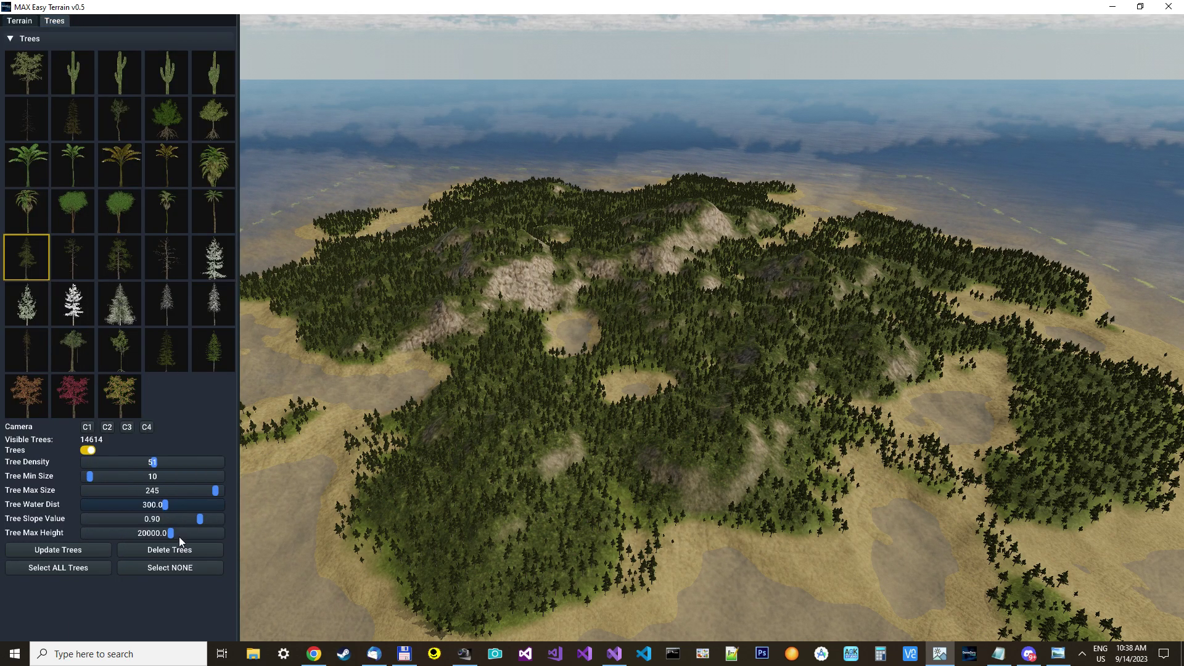
drag(166, 506, 179, 506)
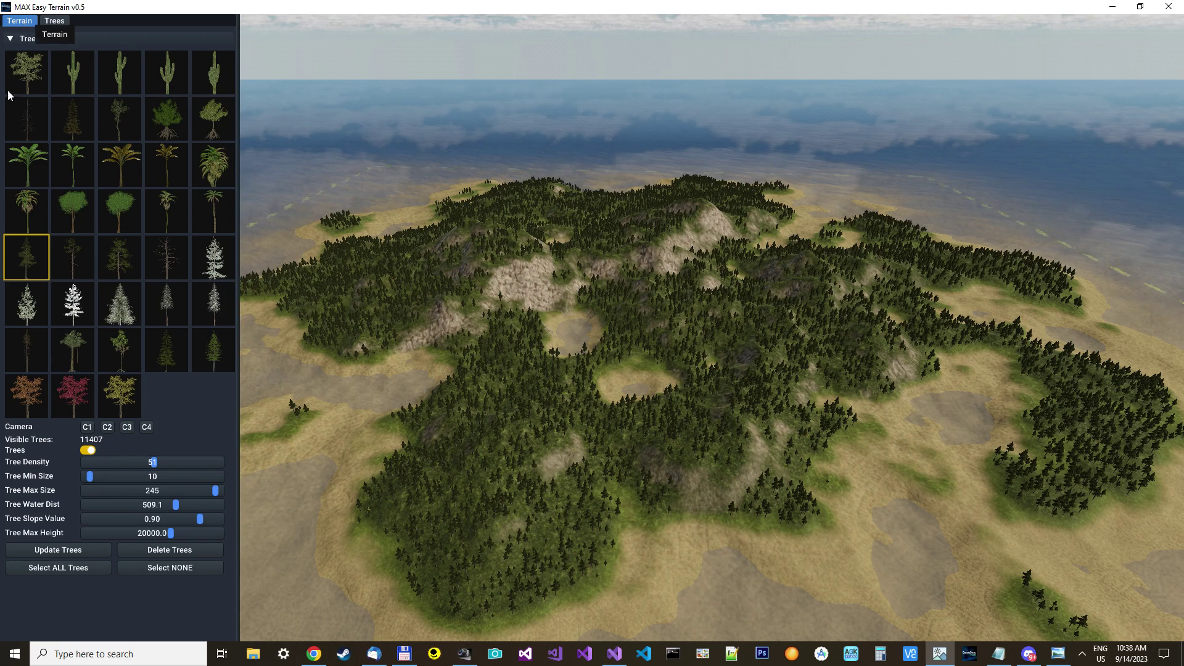
Step: View the terrain from camera C3 and regenerate the trees repeatedly until their placement leaves an open view of the hills
click(19, 20)
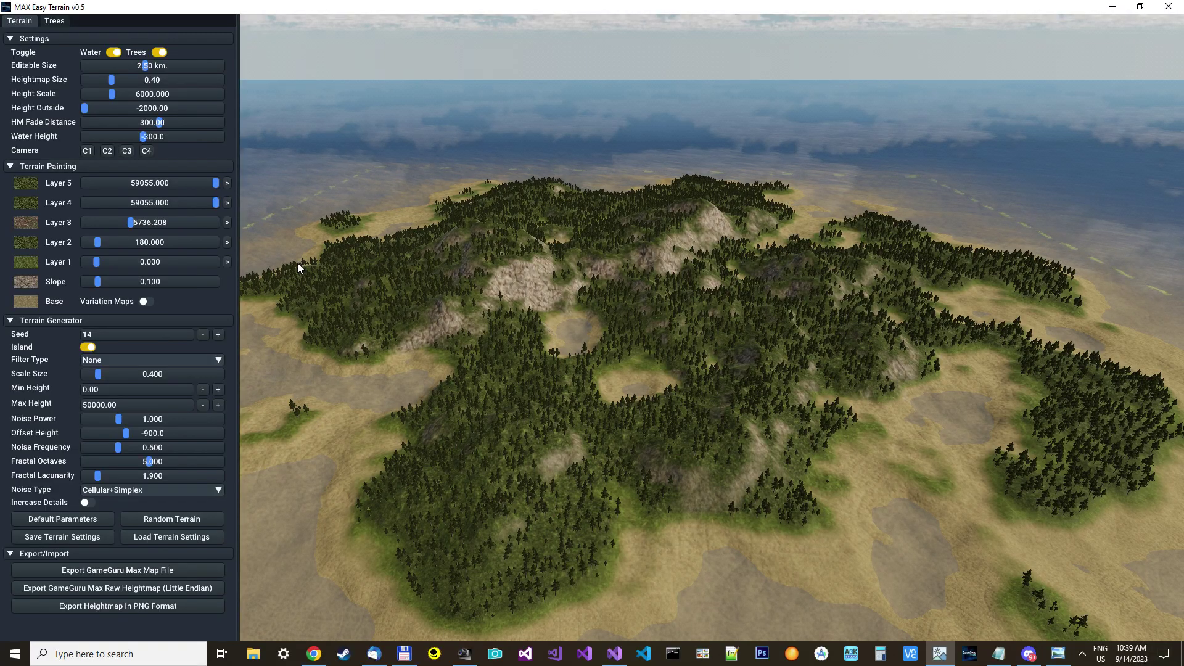
click(126, 152)
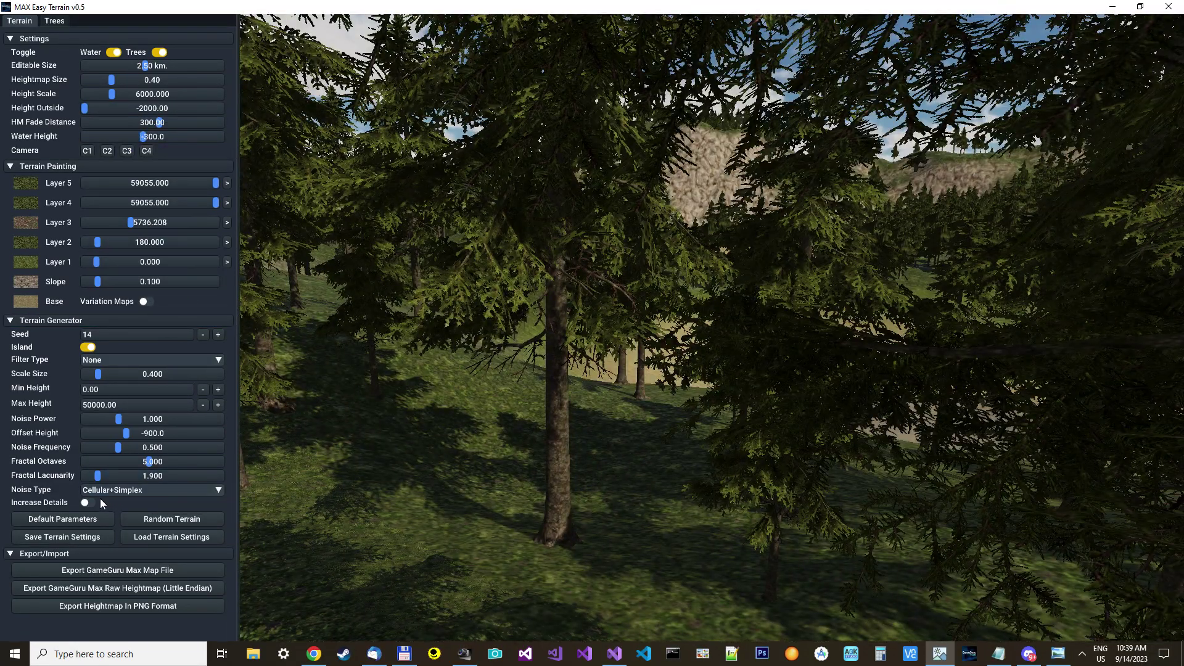
click(55, 20)
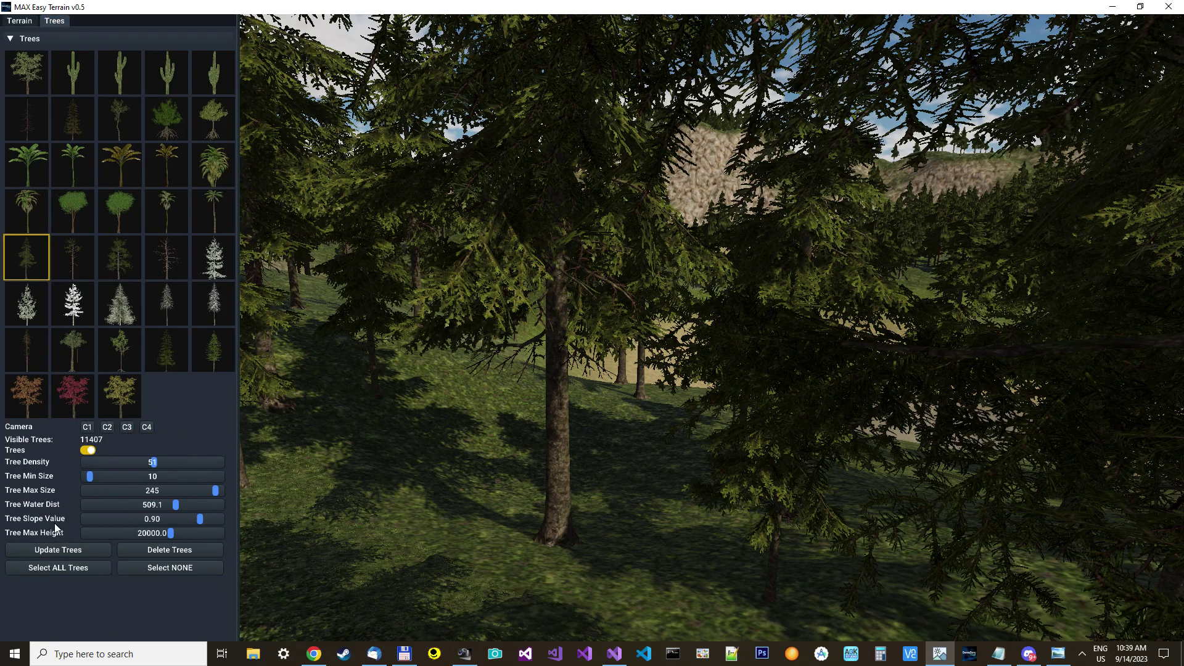
click(54, 550)
click(53, 549)
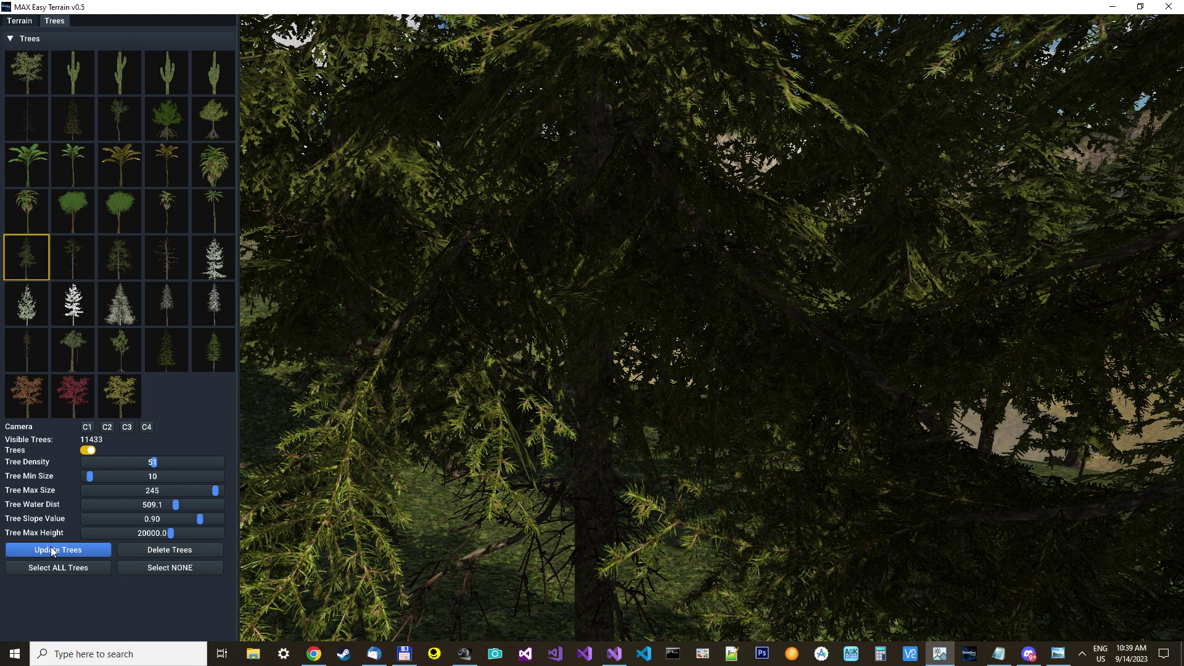
click(53, 550)
click(53, 550)
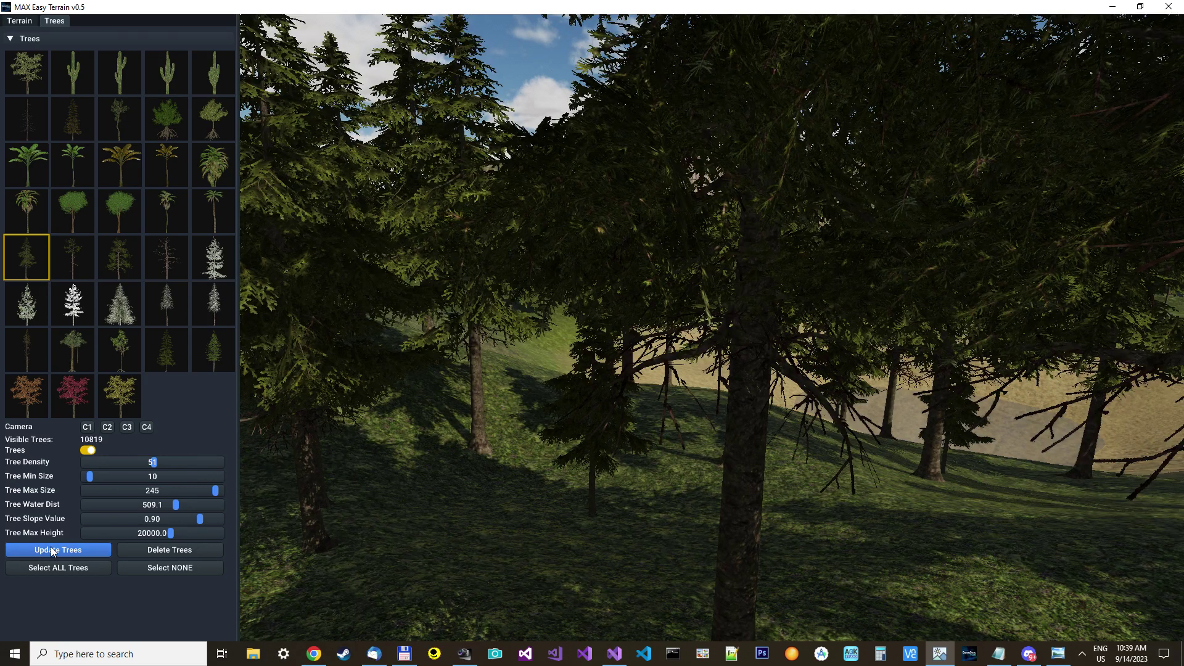
click(53, 549)
click(53, 550)
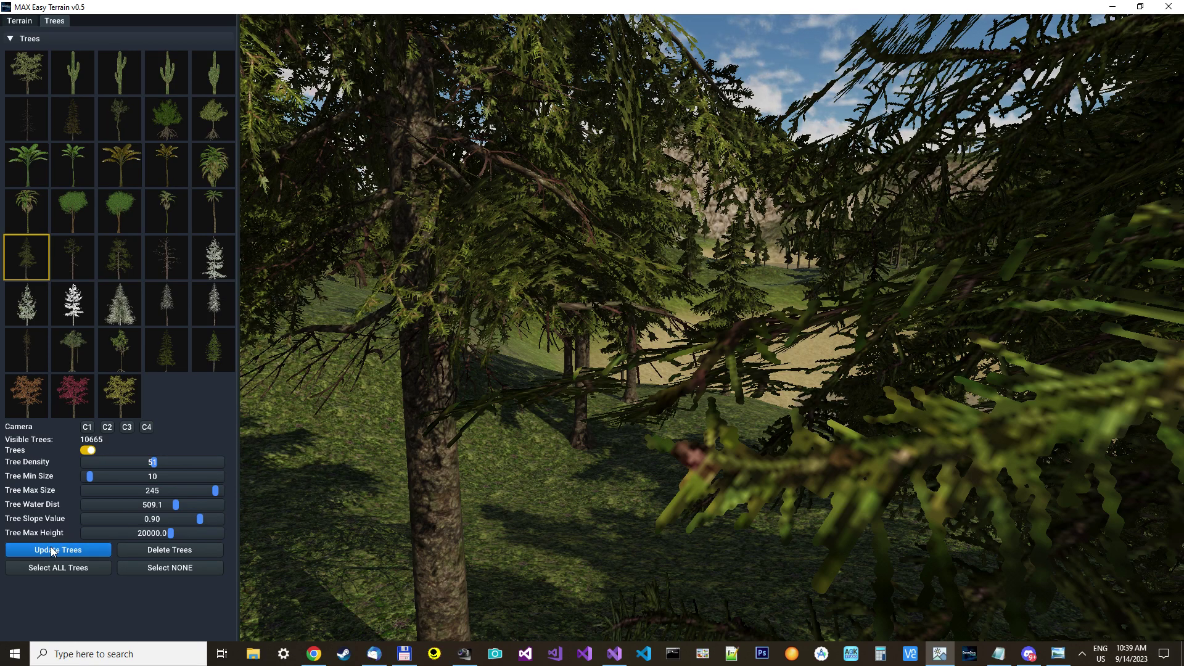
click(53, 550)
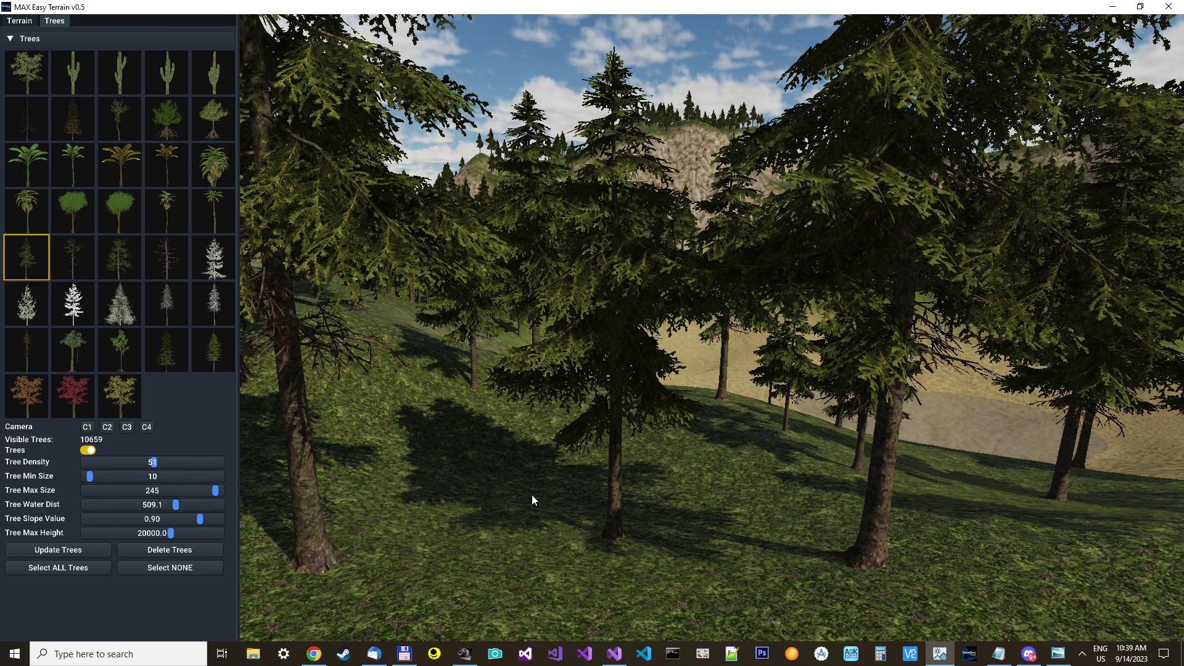
key(s)
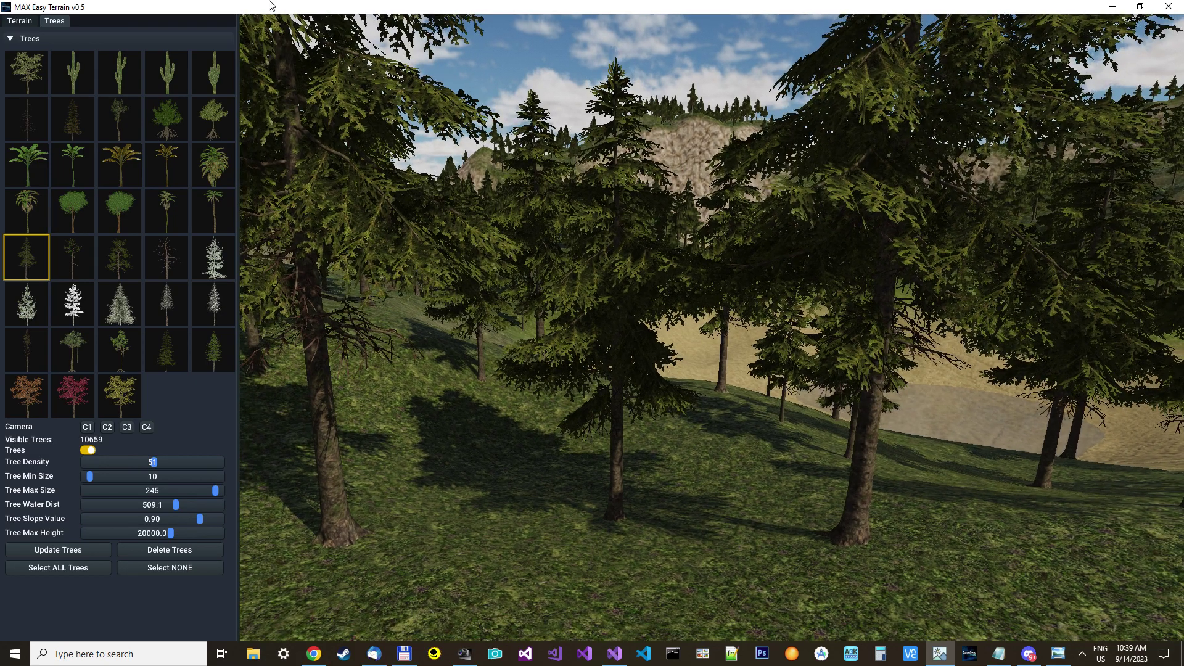
Step: Change the slope texture to Cliff Rock and check the whole island from camera C4
click(19, 20)
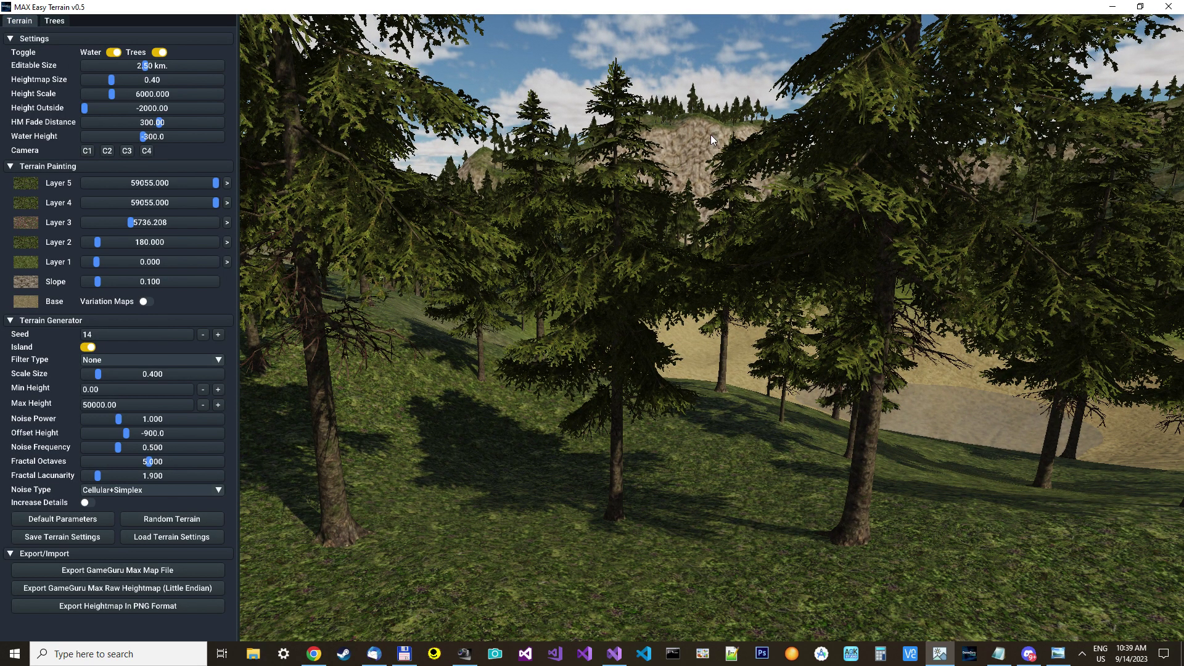
key(w)
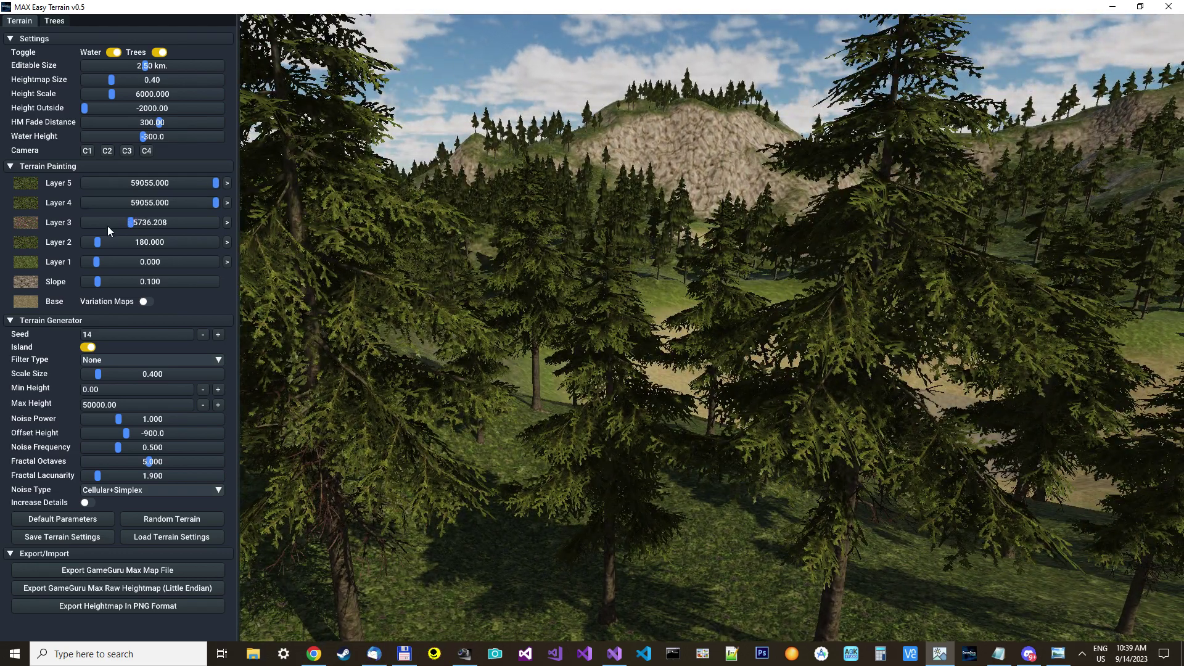
click(33, 280)
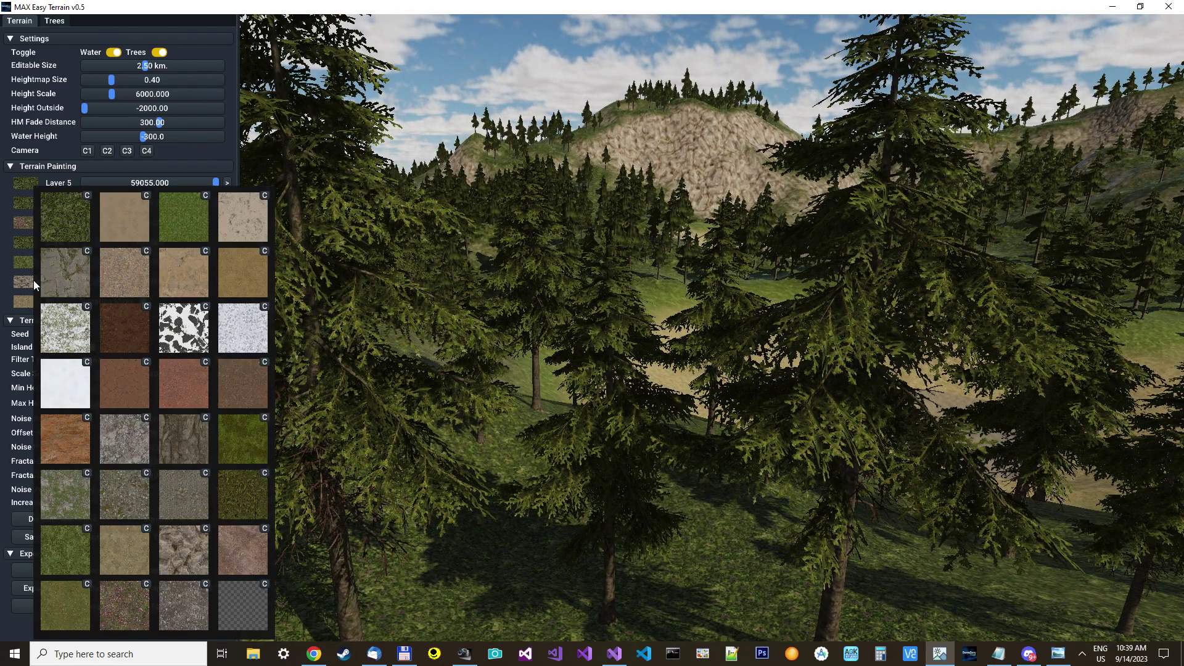
click(189, 427)
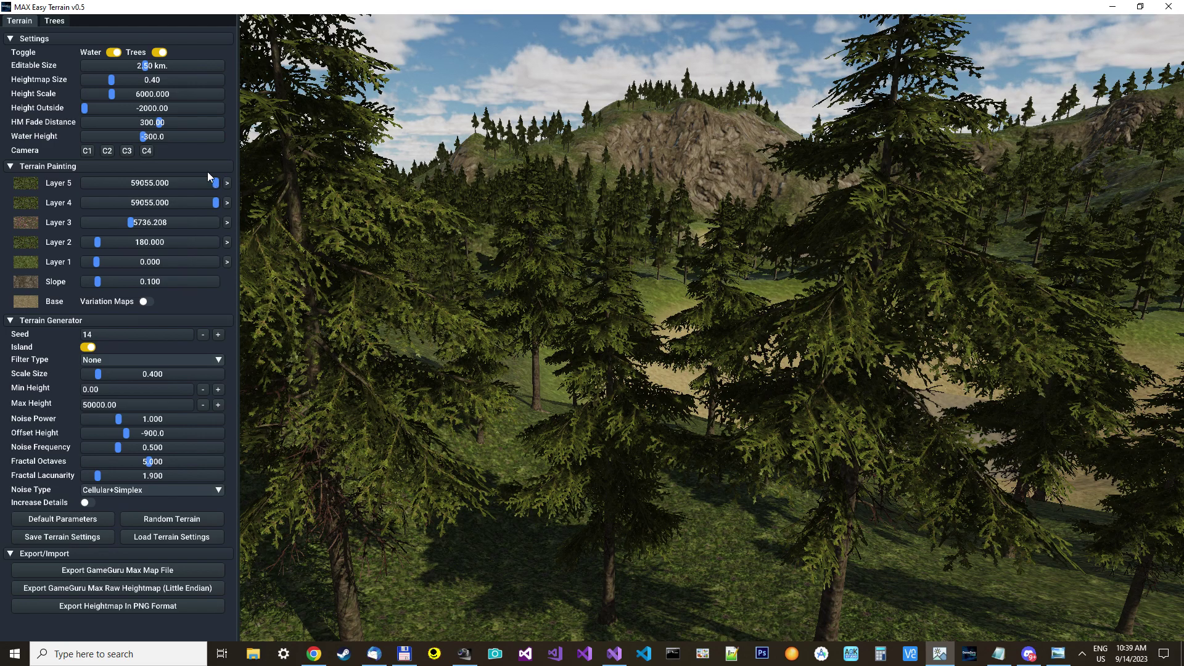
click(146, 151)
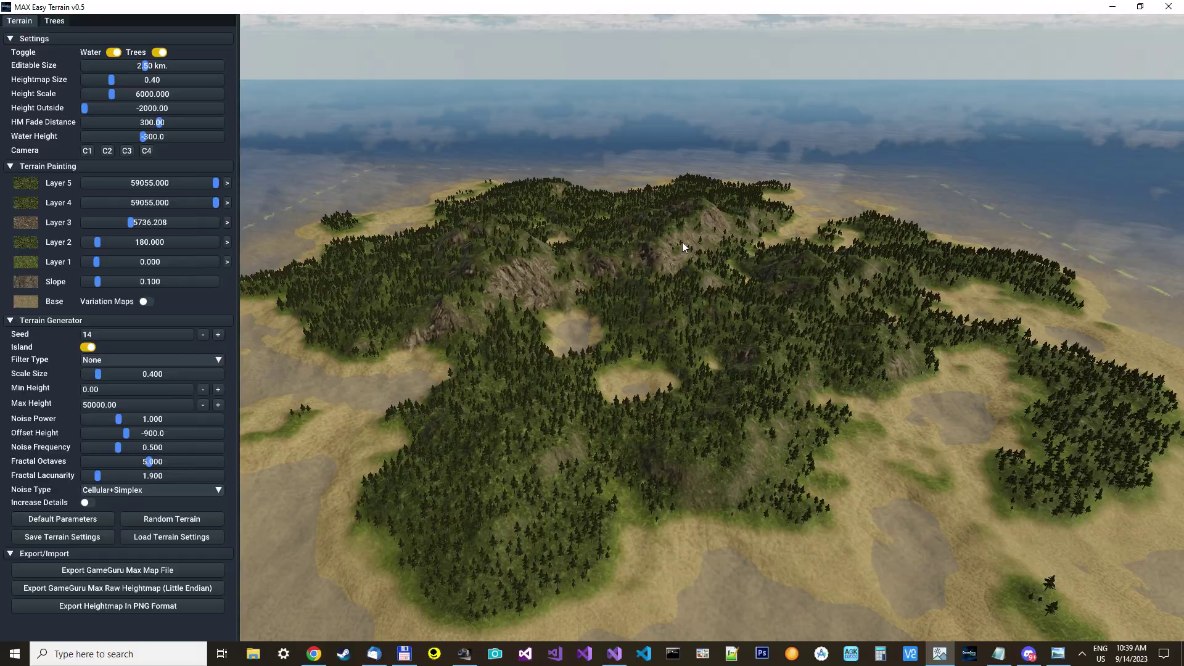
Step: From camera C3, enable variation maps and give Layer 2 the reddish-brown leaf-covered ground texture as its variation
click(129, 151)
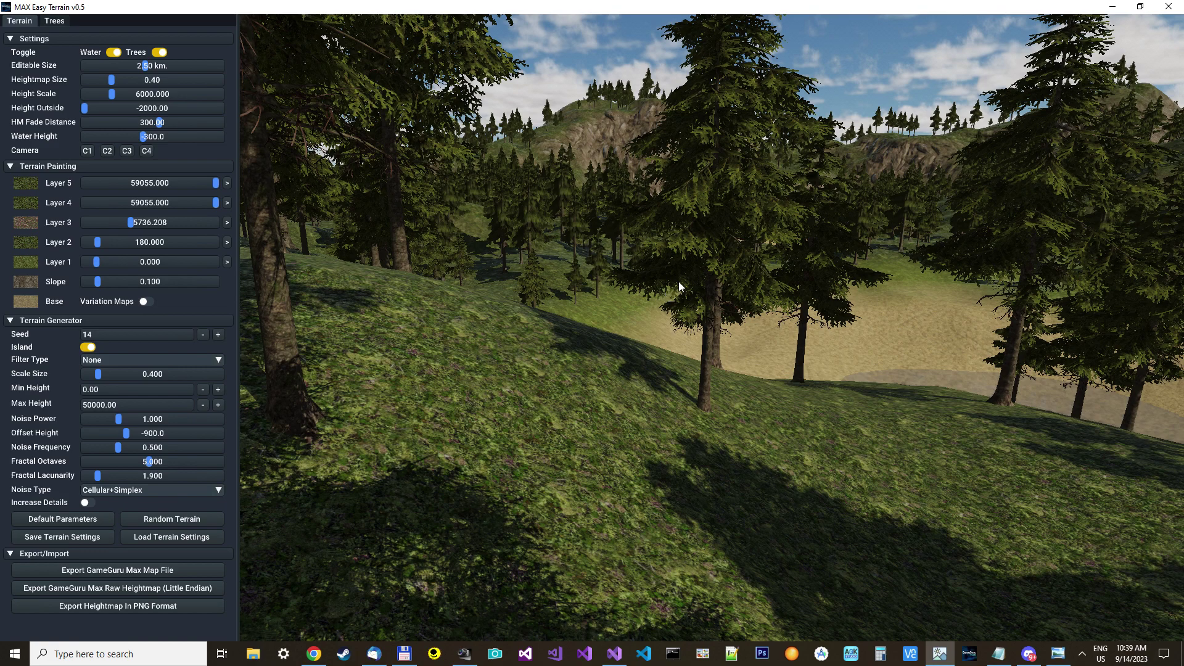
click(147, 302)
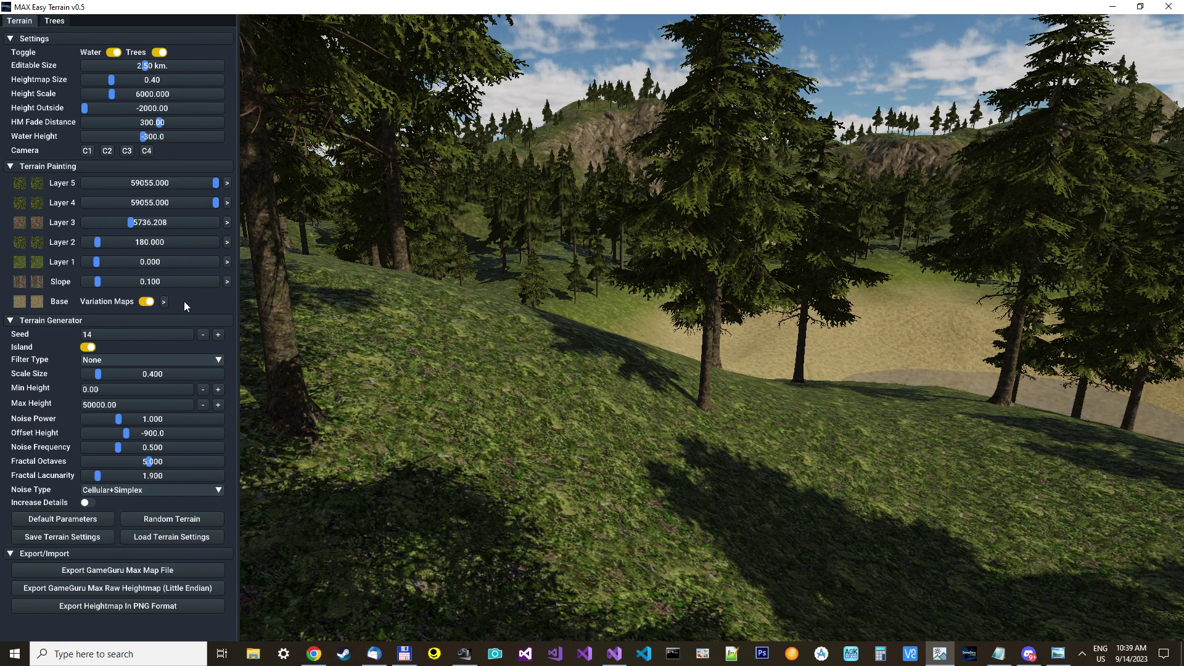
mouse_move(35, 306)
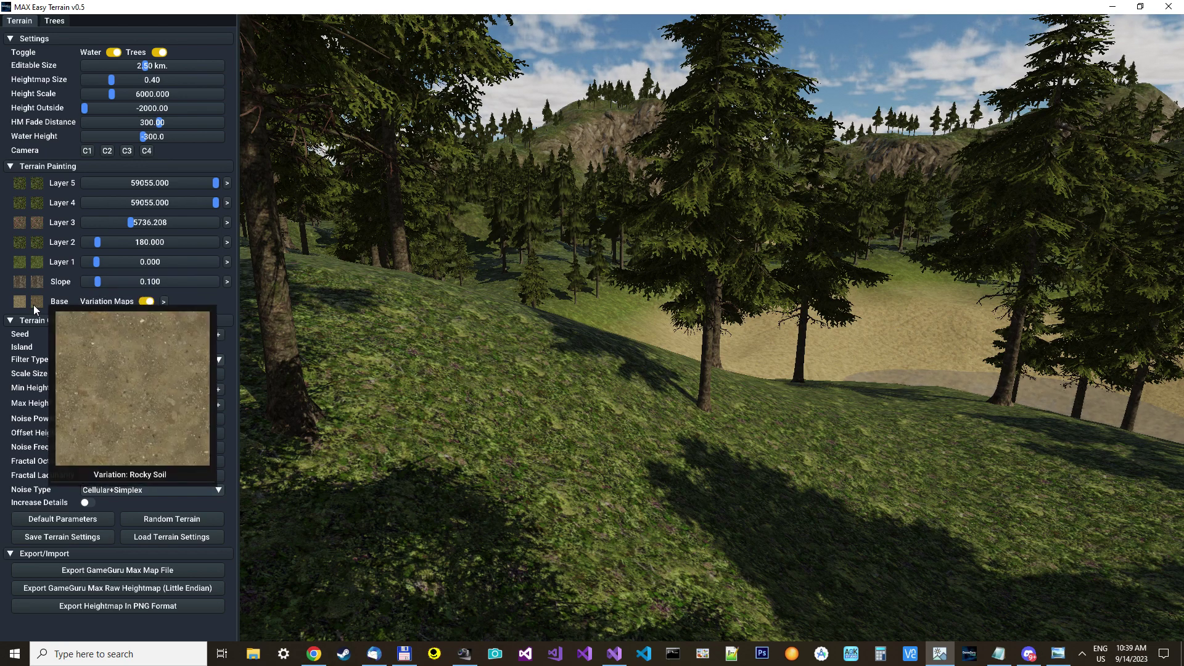
mouse_move(38, 199)
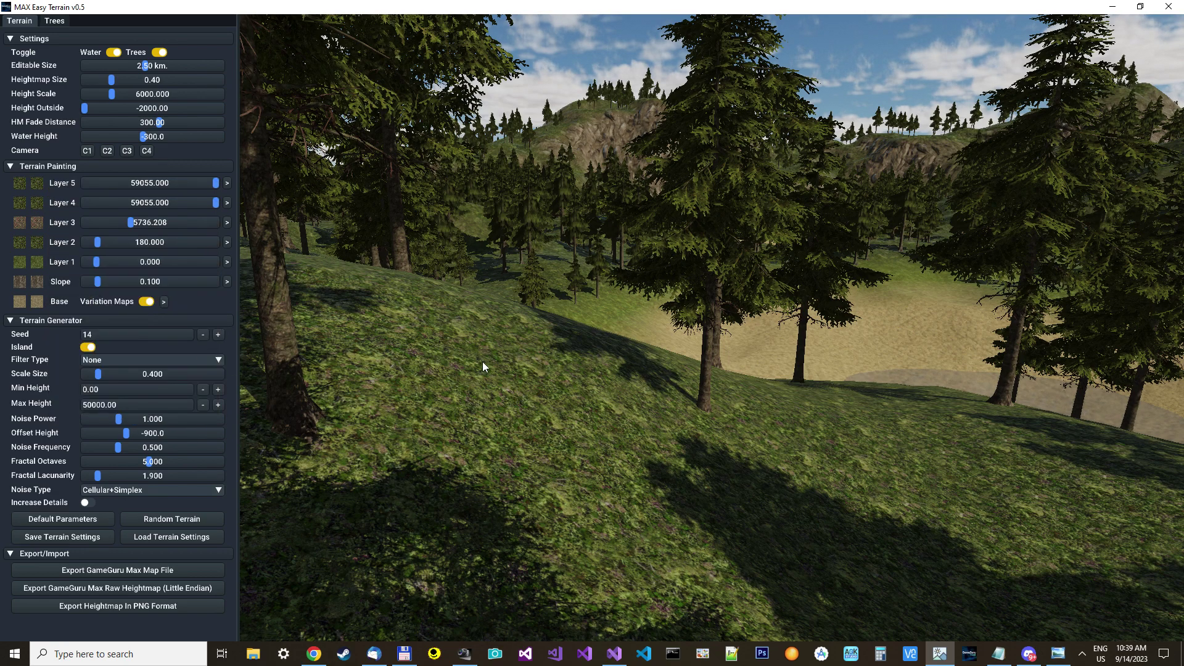
click(36, 243)
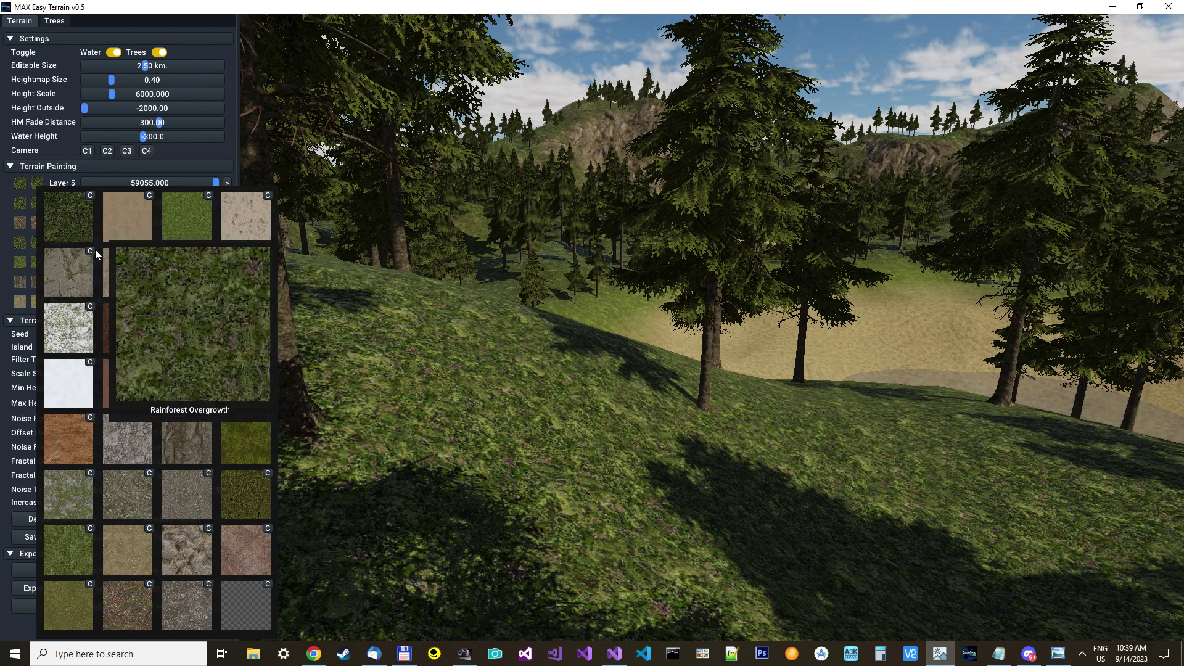
click(125, 603)
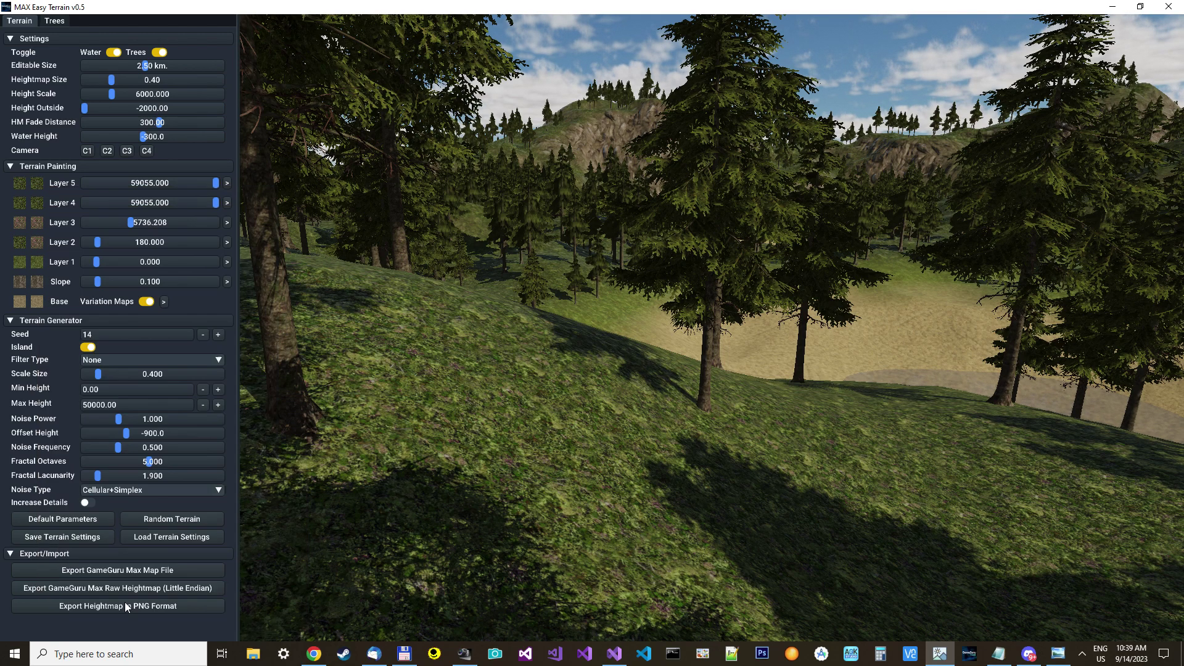
Step: Generate the Layer 2 variation with frequency 1.000 and cover area 0.350, and inspect the leafy ground patches up close
click(227, 243)
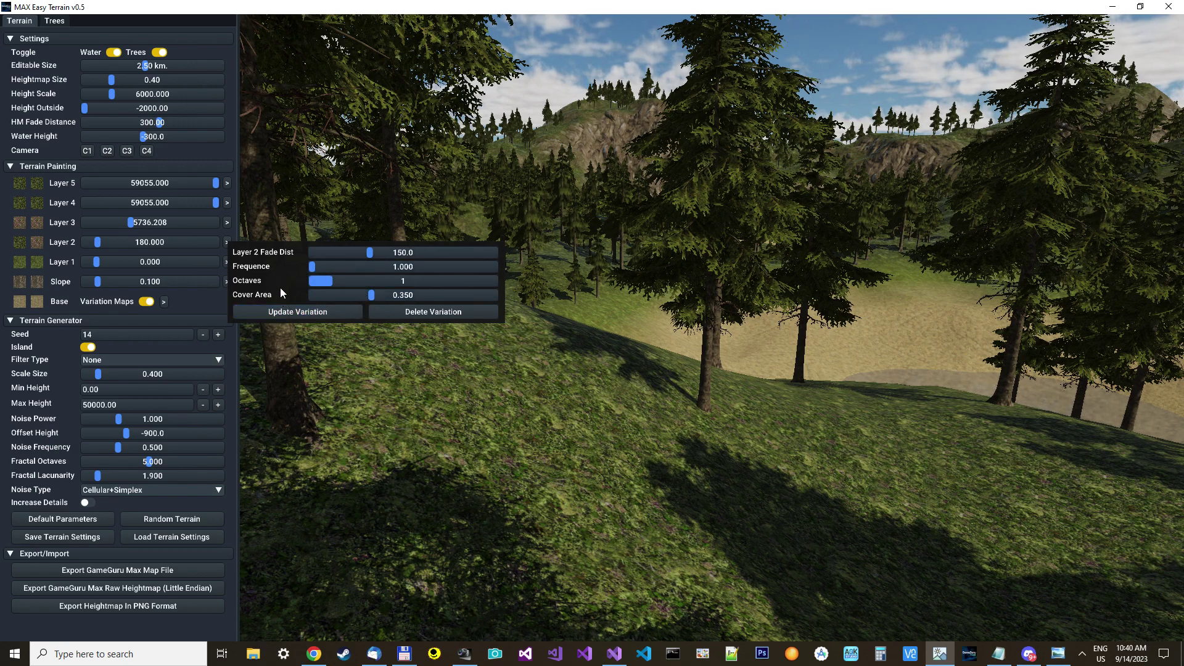
click(320, 267)
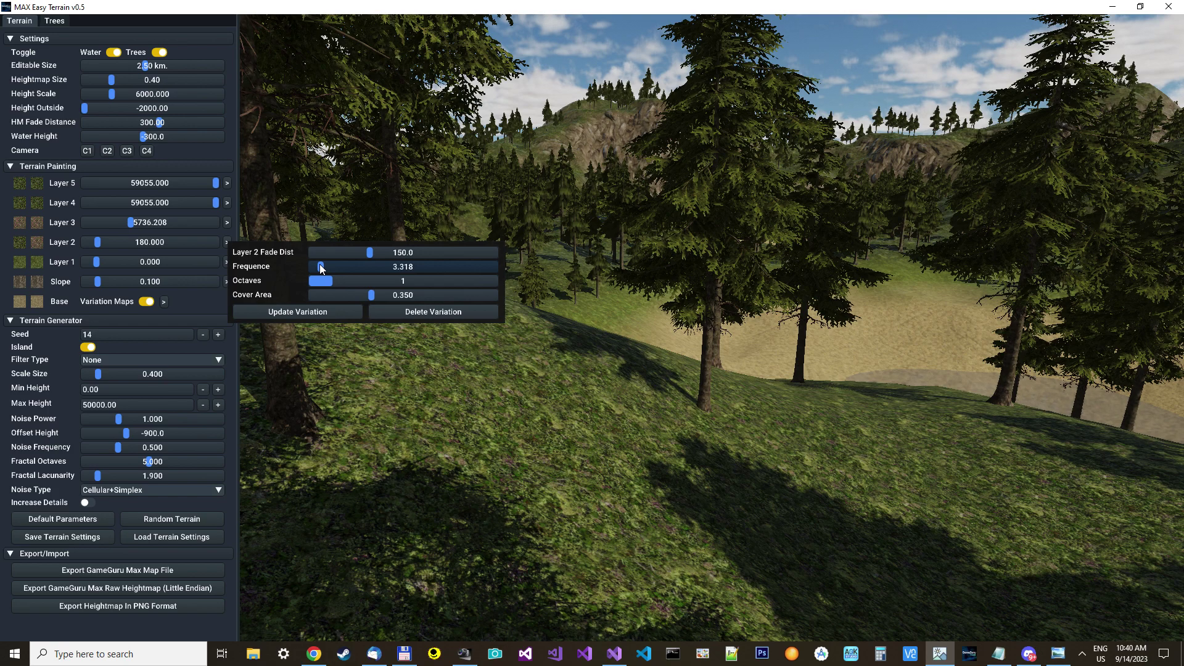
drag(320, 266, 301, 266)
click(319, 310)
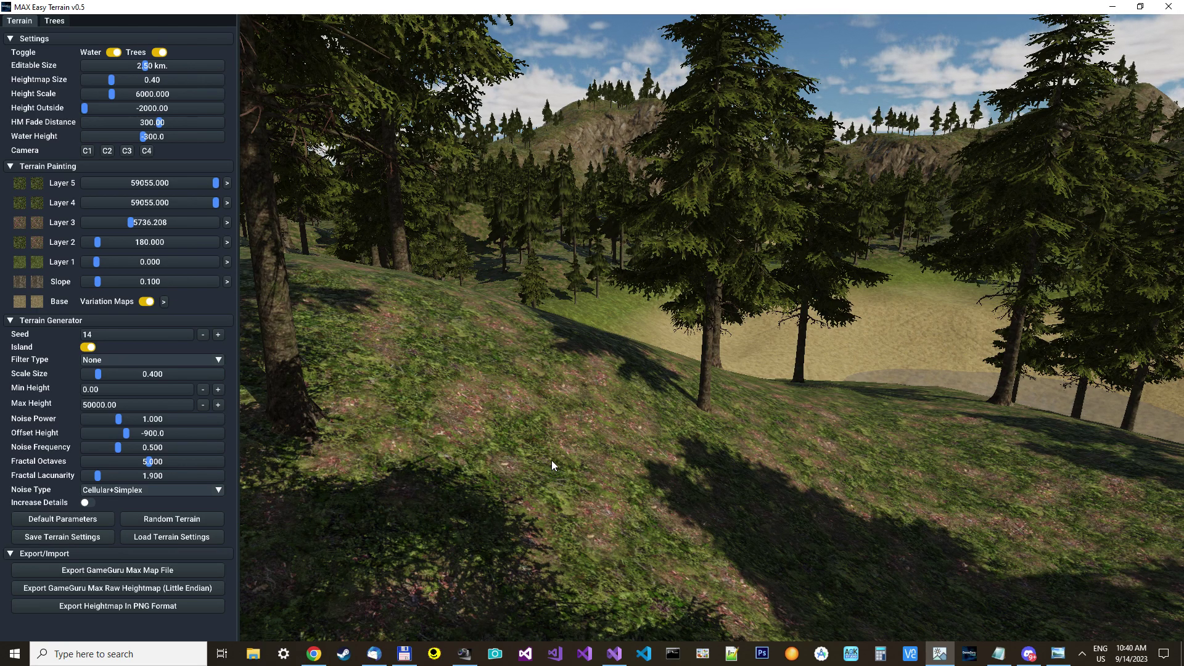
right_drag(552, 459, 561, 555)
key(w)
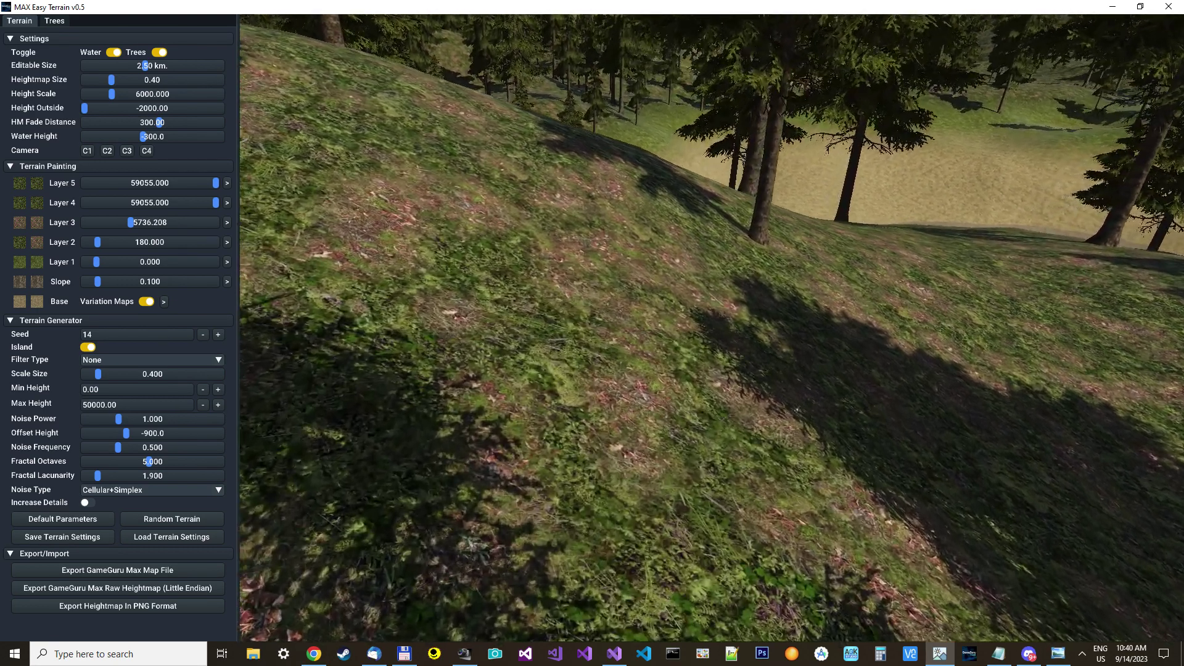
key(s)
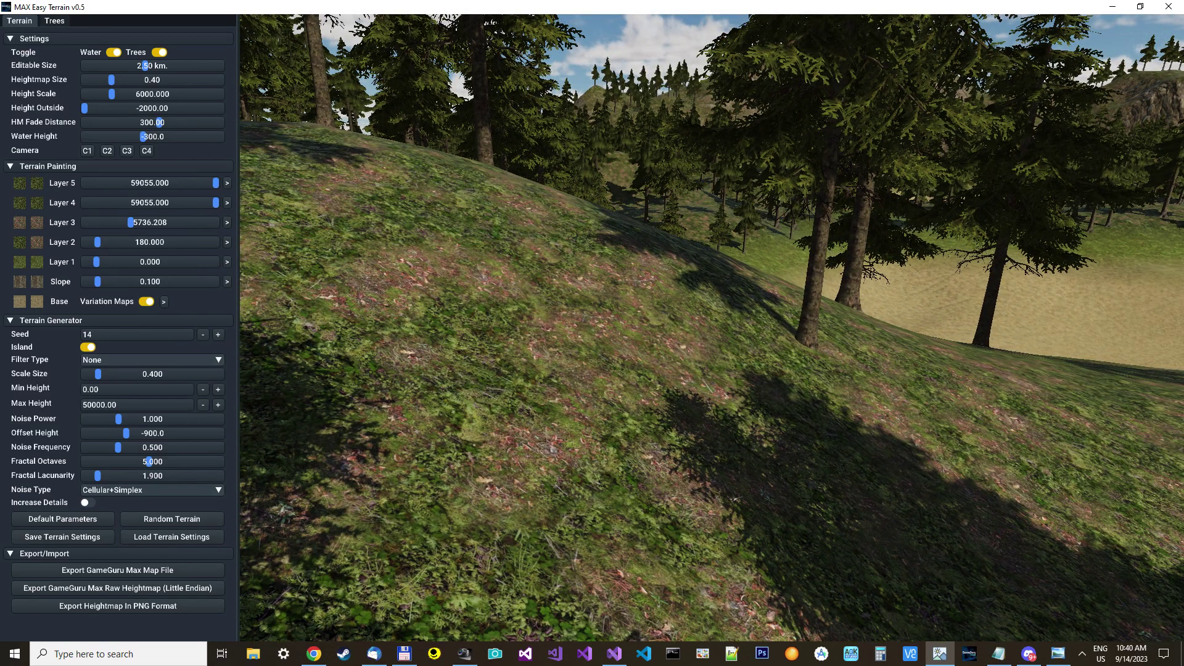
Step: Set the Layer 2 variation's frequency to about 4.3 and cover area to about 0.70, update it and inspect the hillside
click(227, 242)
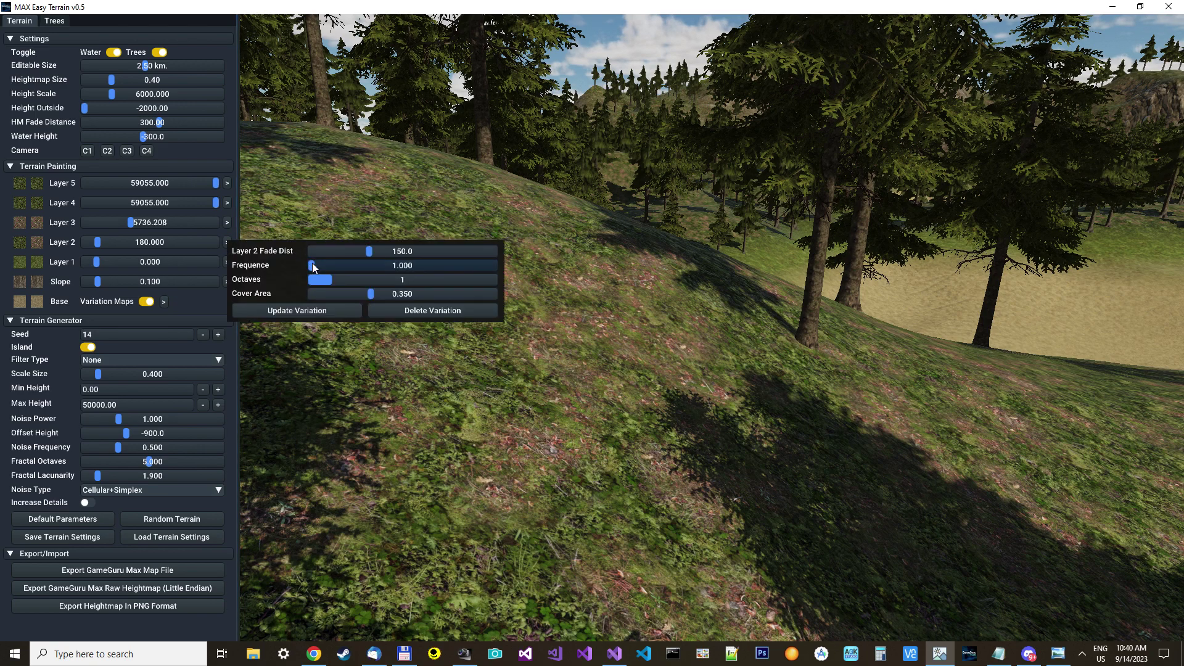
drag(313, 265, 324, 266)
drag(369, 294, 339, 294)
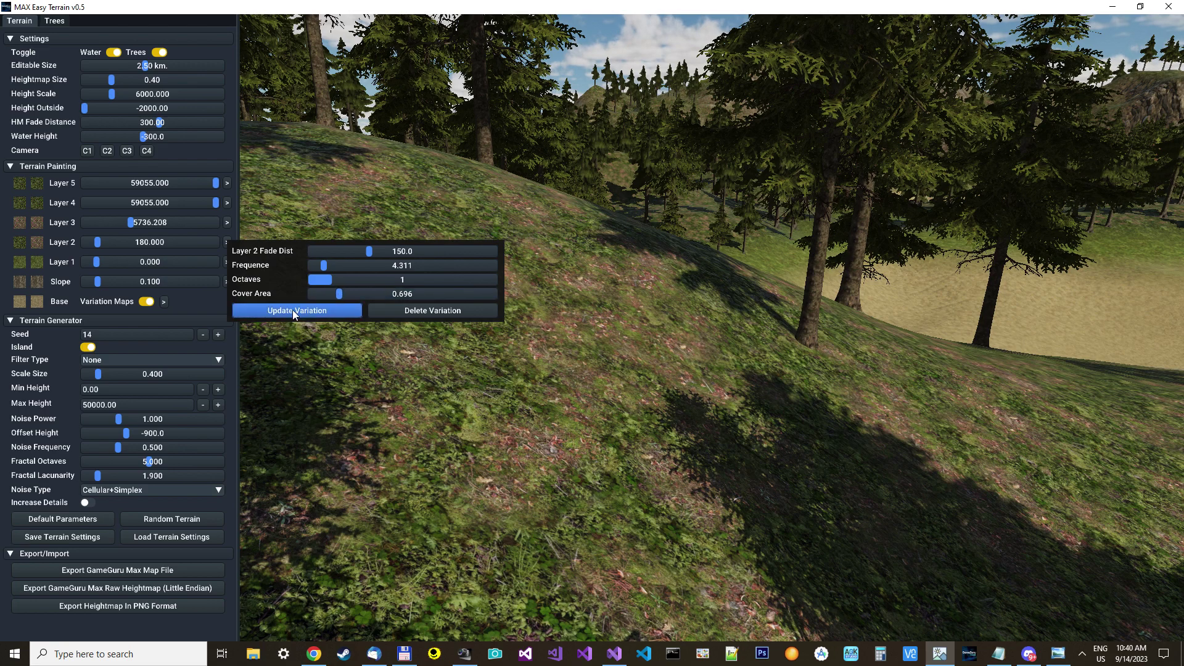
click(294, 309)
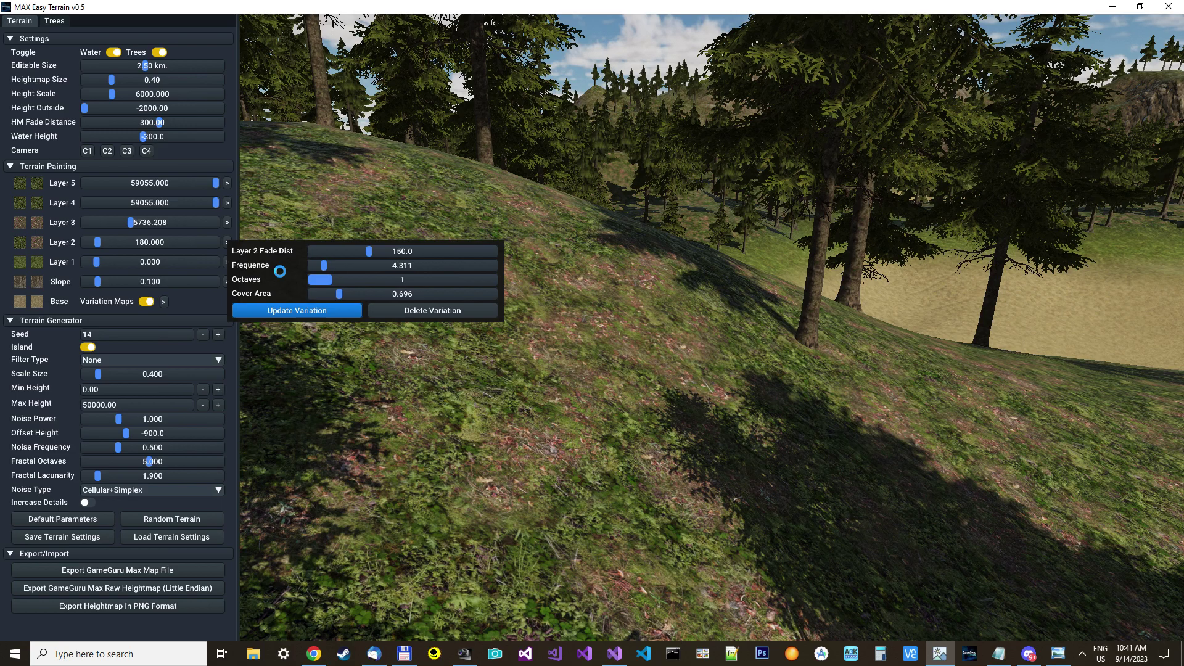
right_drag(699, 367, 698, 368)
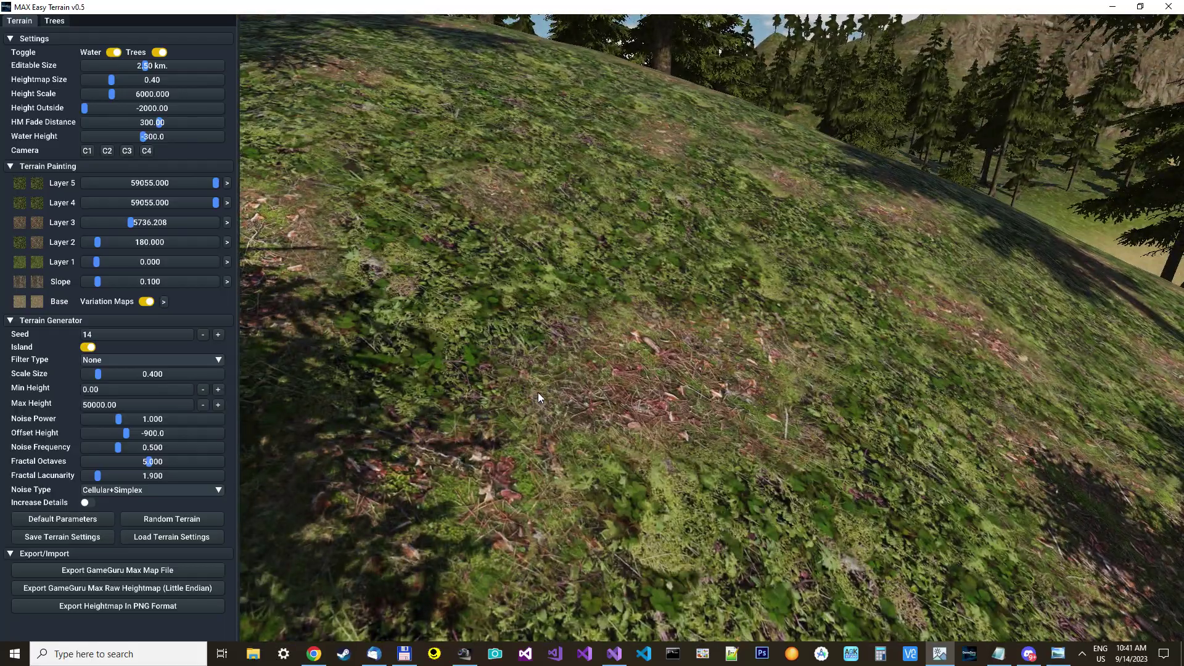
right_drag(541, 394, 541, 393)
right_drag(487, 317, 487, 317)
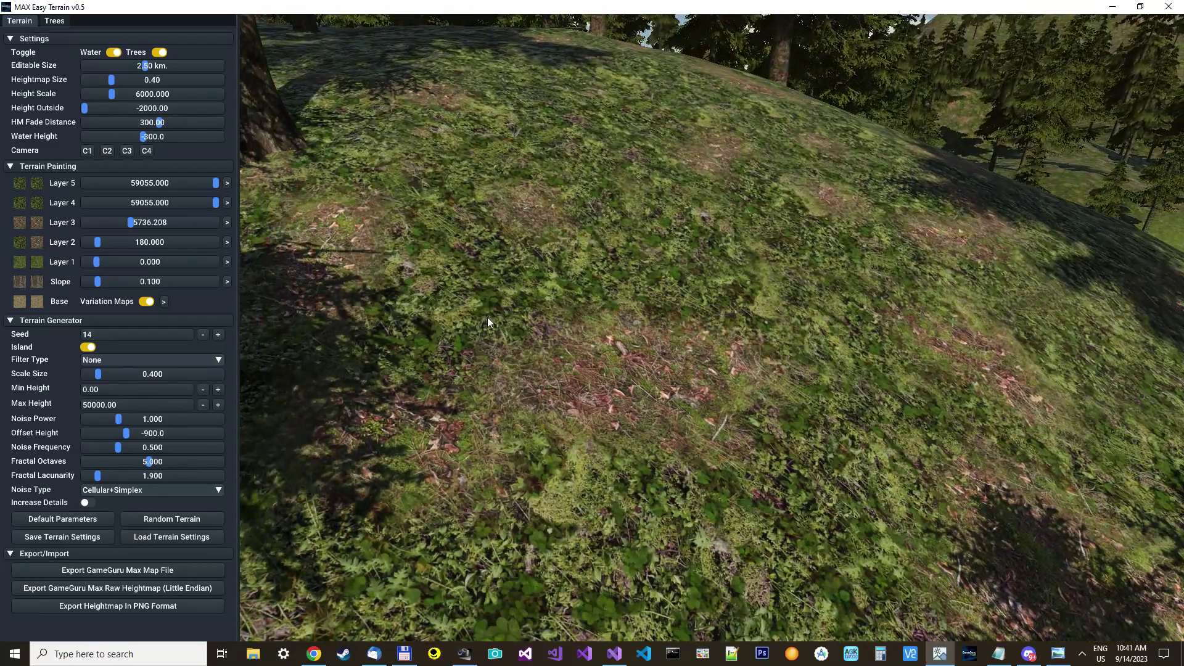
Step: Raise the Layer 2 variation's frequency to about 5.47, update it and look across the hill
click(227, 242)
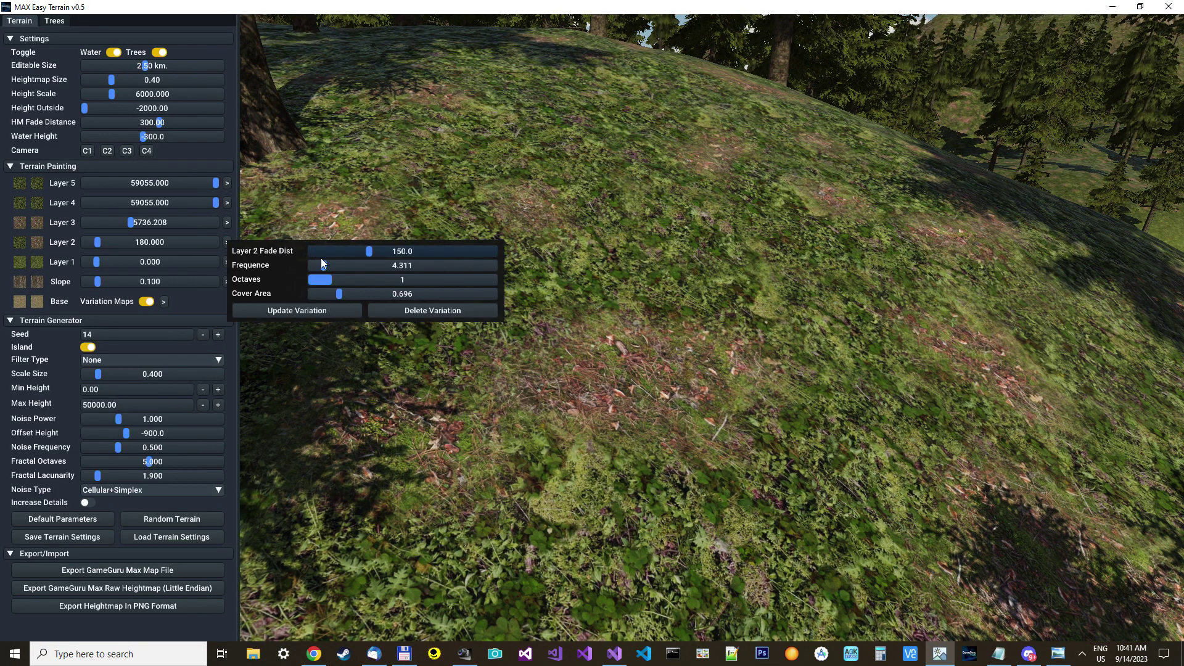
drag(327, 265, 328, 265)
click(297, 310)
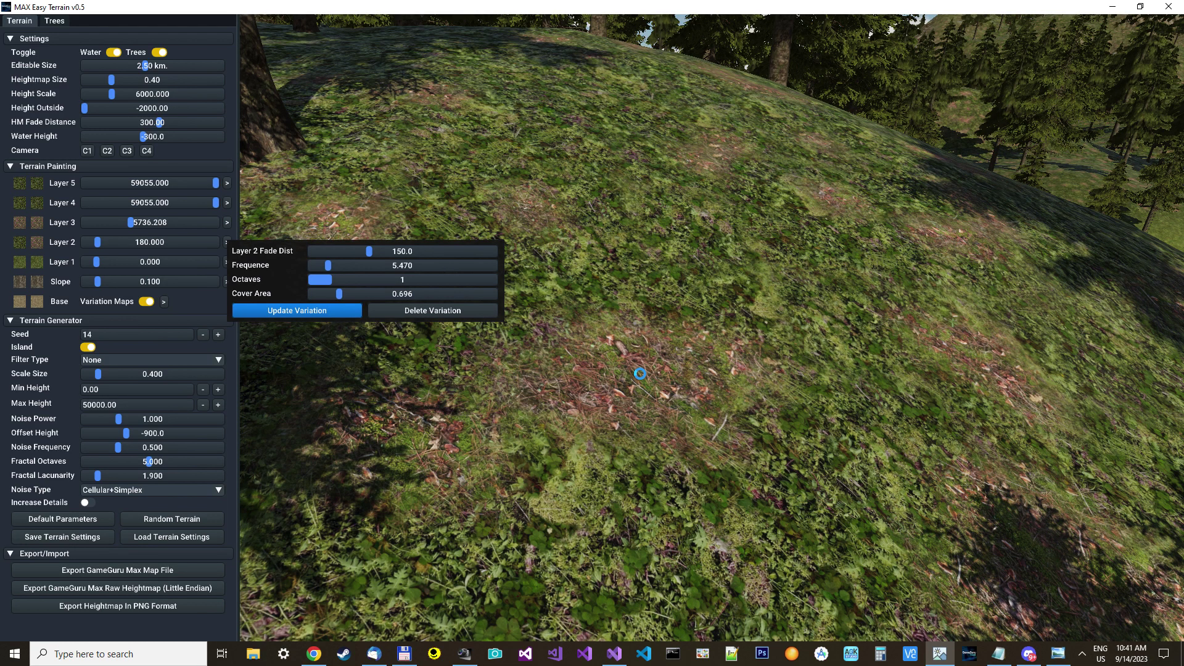
right_drag(643, 371, 673, 371)
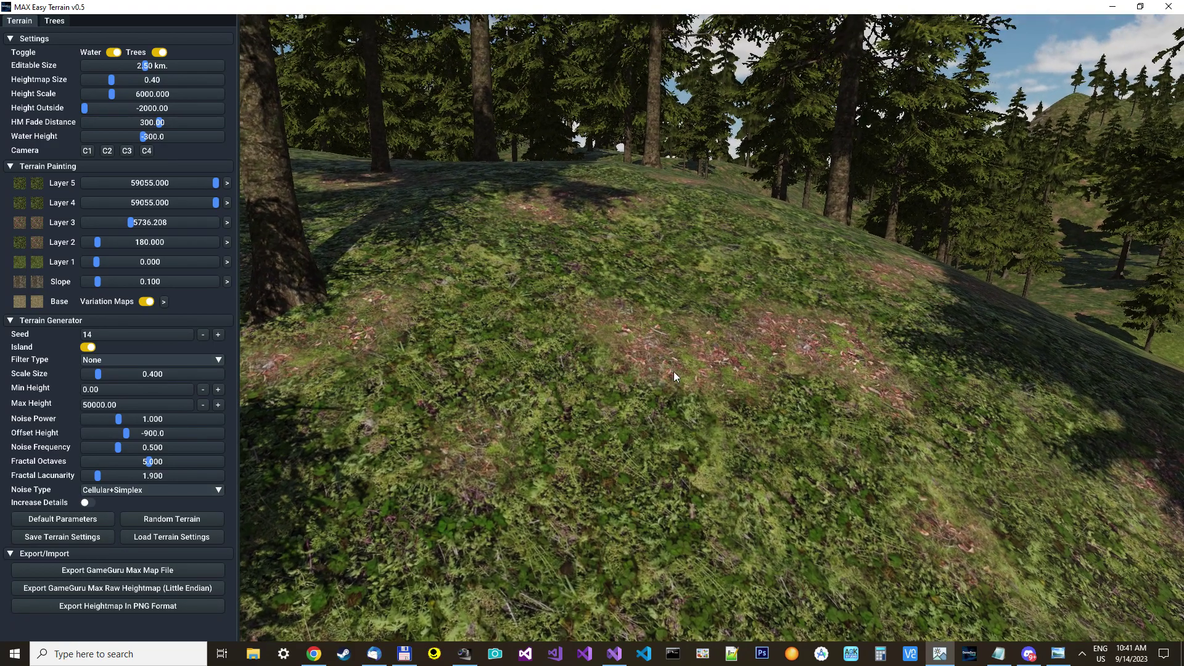
Step: Fine-tune the Layer 2 variation by raising its cover area value slightly in two passes, updating the variation each time
click(226, 243)
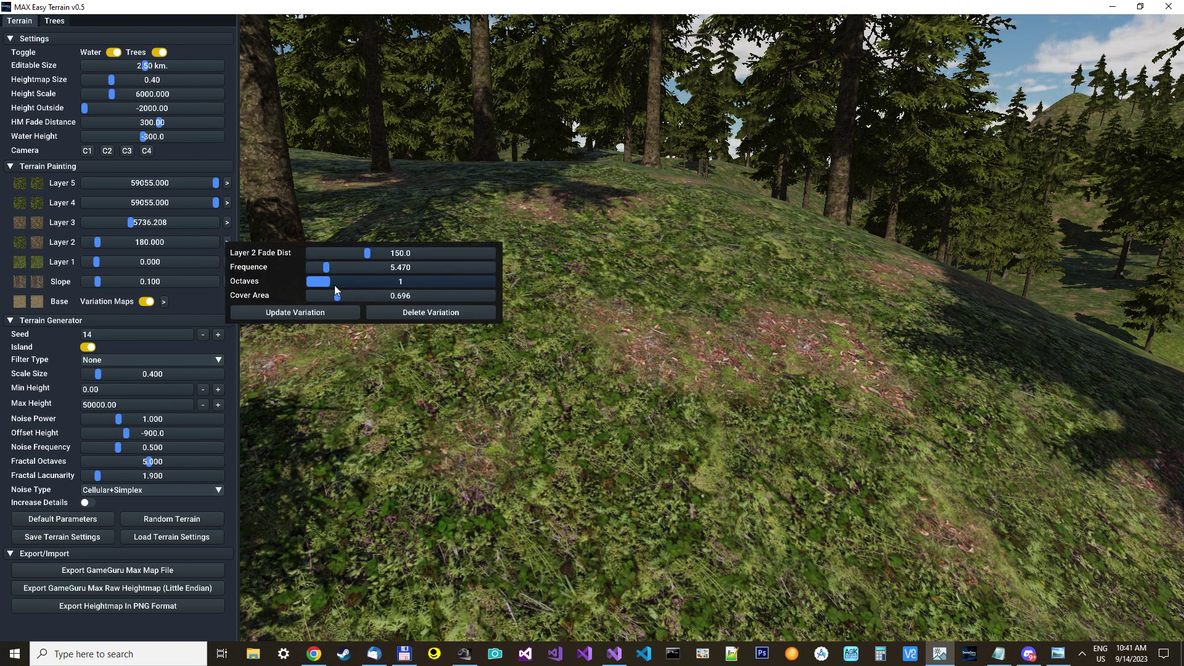
drag(338, 292, 331, 296)
click(315, 308)
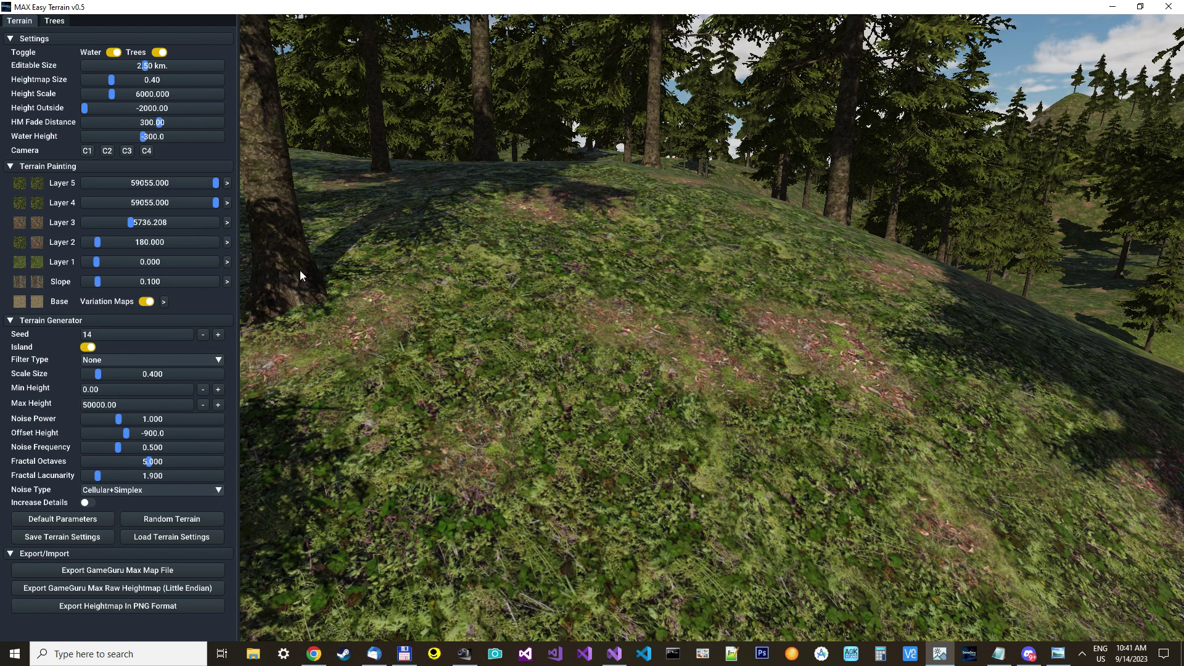
click(227, 242)
drag(350, 293, 332, 295)
click(316, 314)
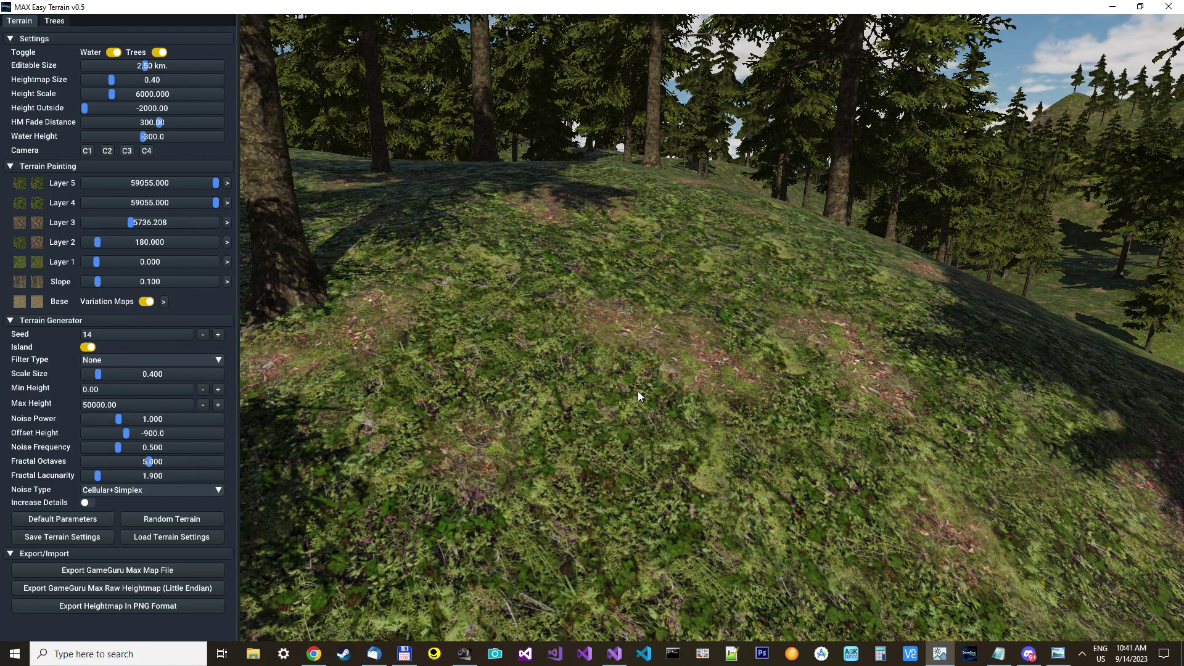
Step: Move around the wooded hillside to examine the blended leaf patches and the view toward the sandy shore
key(w)
key(w)
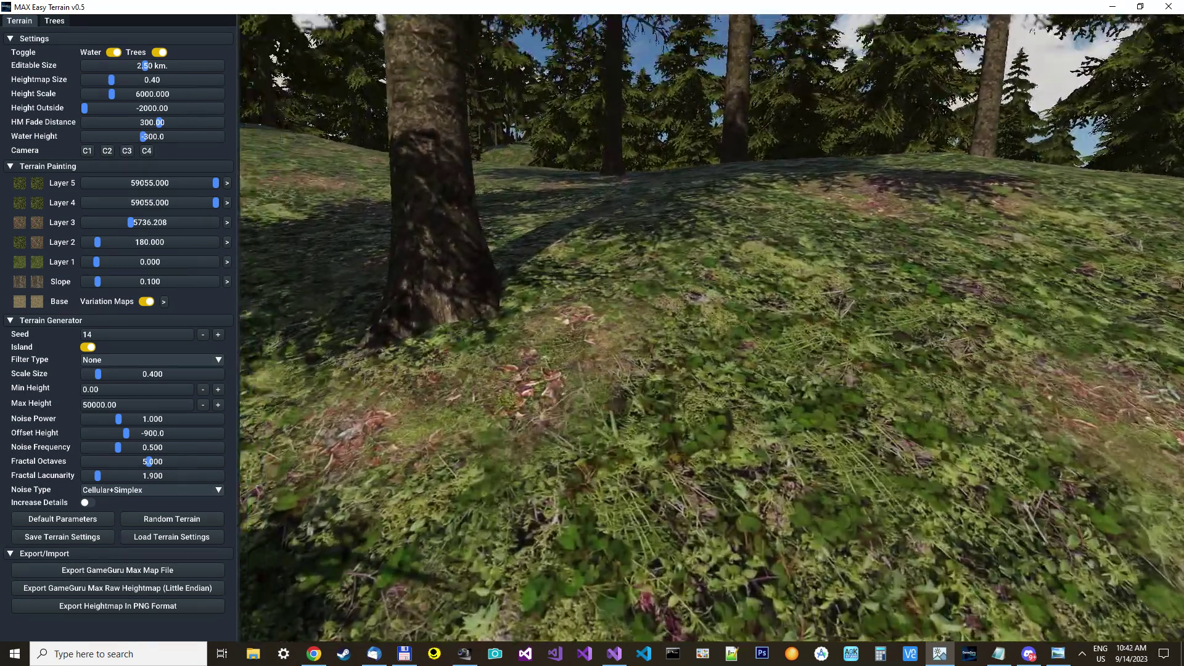
key(w)
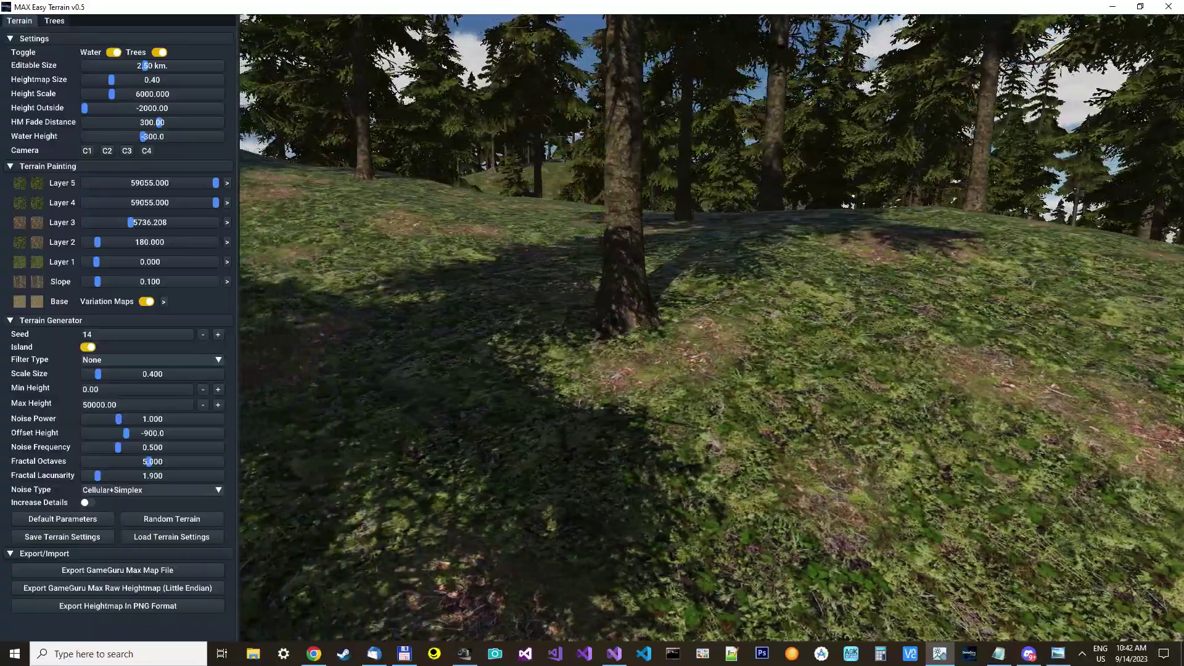
key(w)
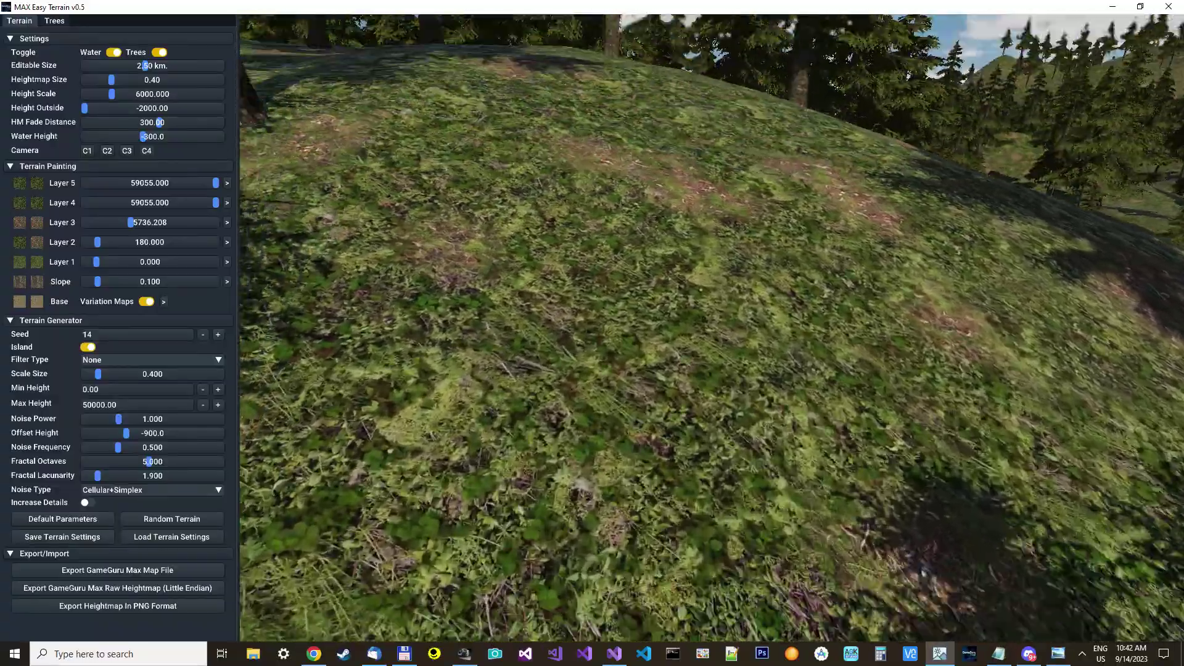
key(w)
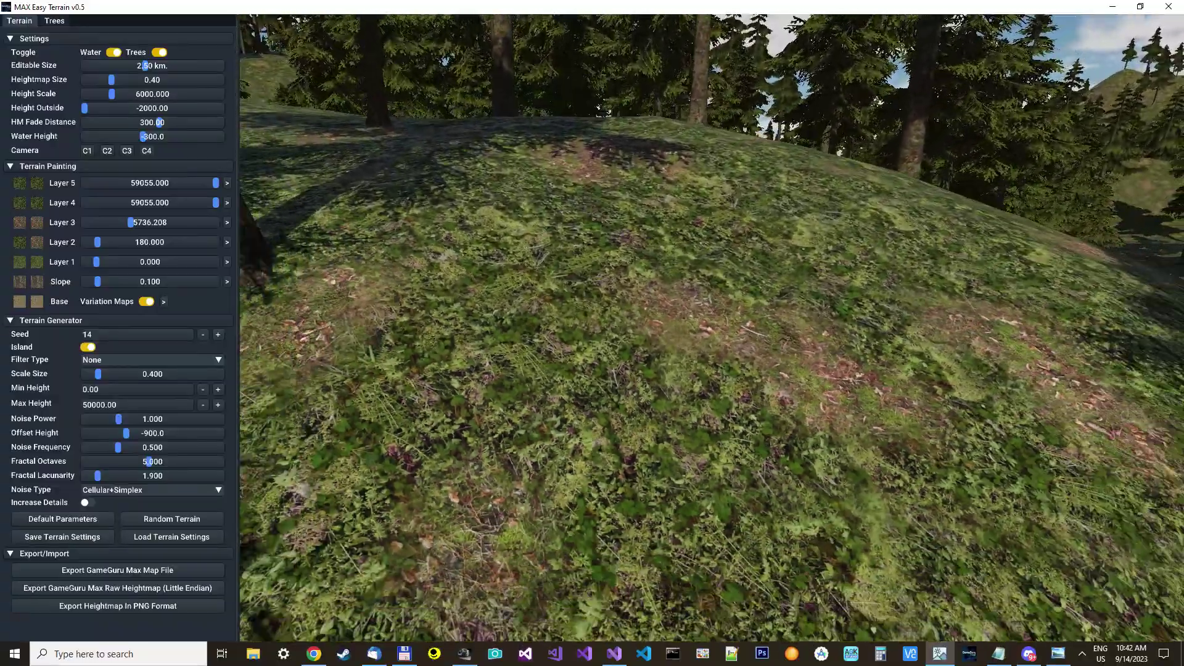
key(w)
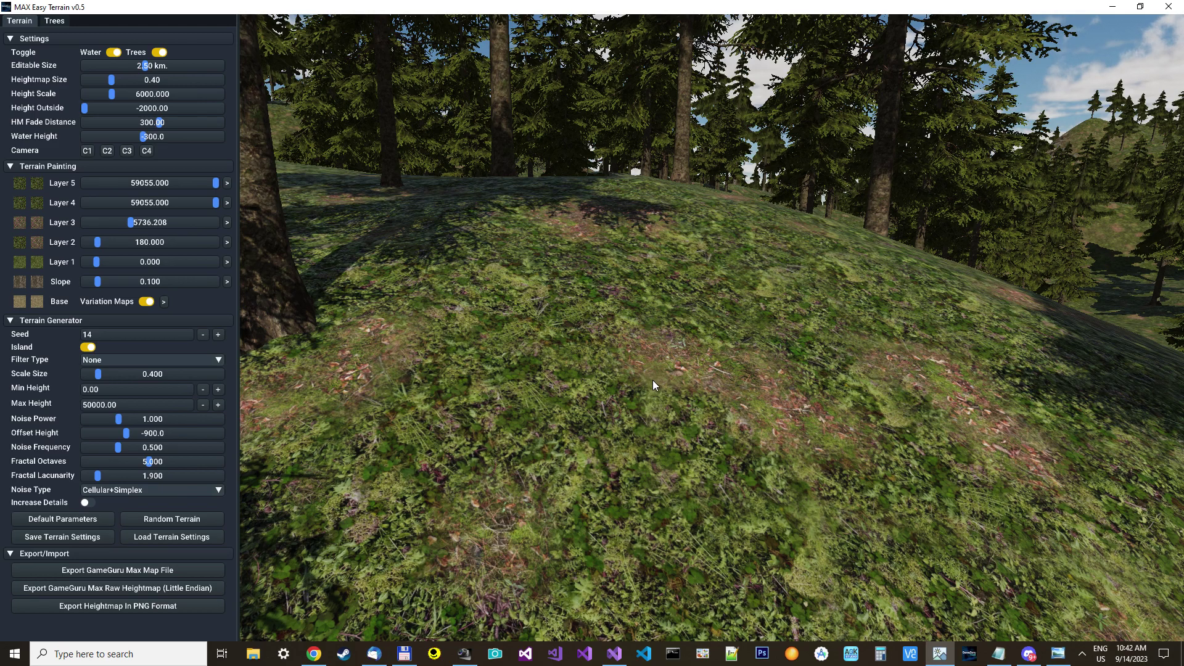
right_drag(653, 380, 765, 370)
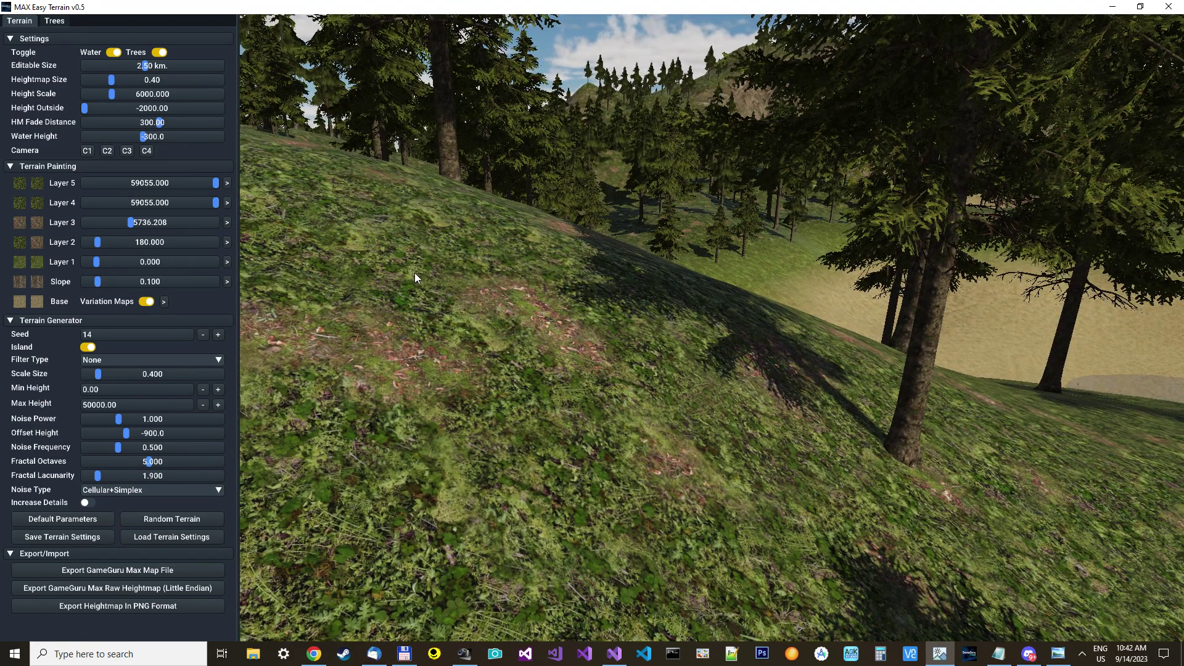
right_drag(415, 272, 426, 287)
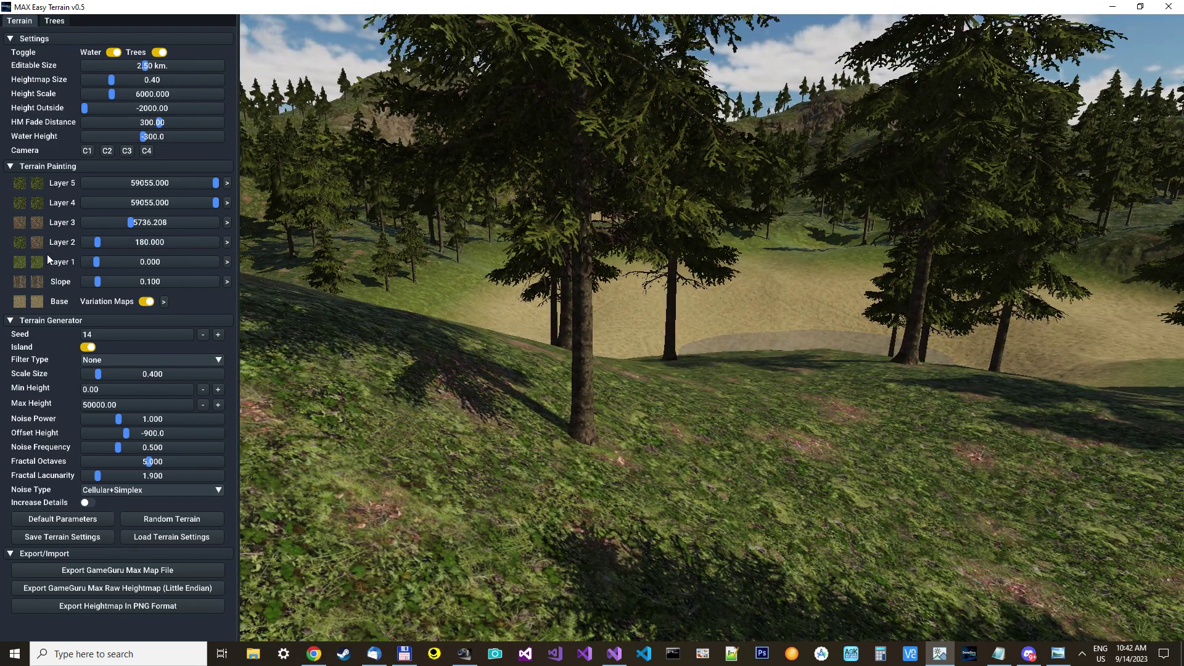
Step: Assign the Shoreline Mud texture to both the main and variation slots of Layer 1
click(20, 261)
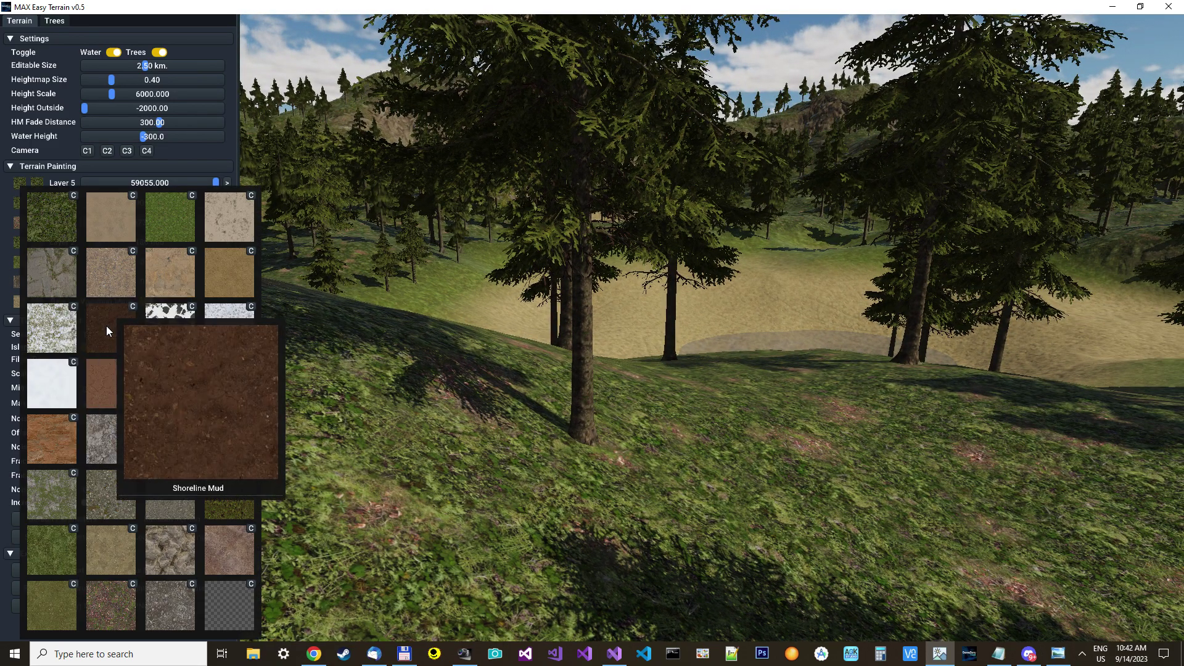
click(106, 326)
click(39, 262)
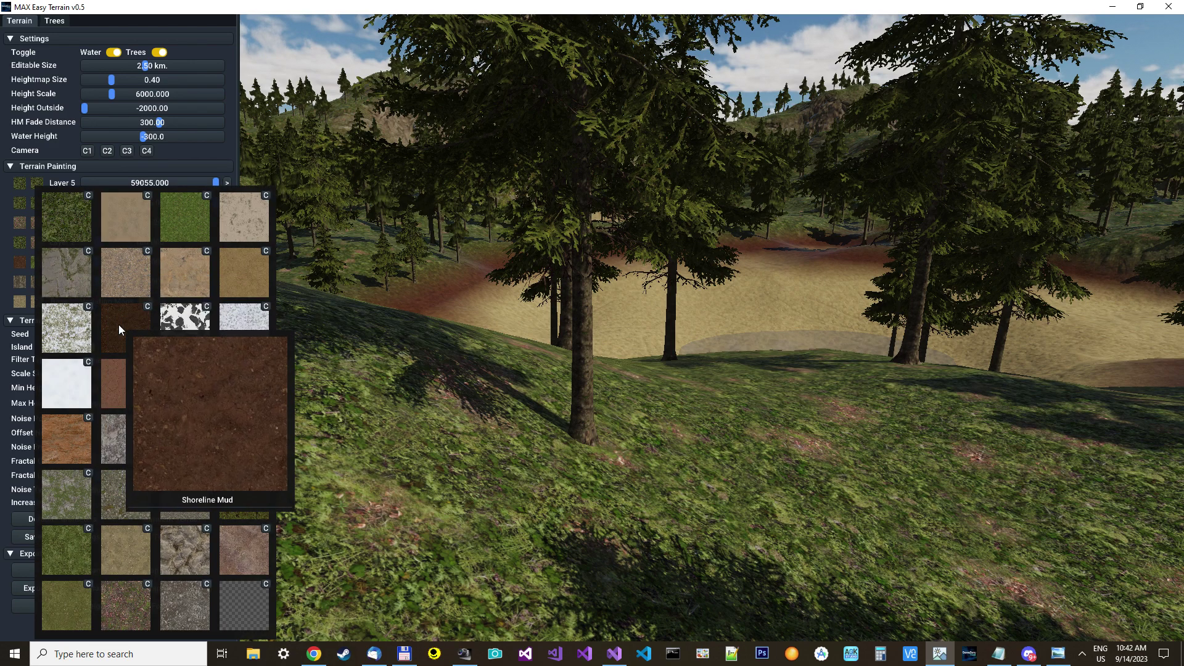
click(123, 322)
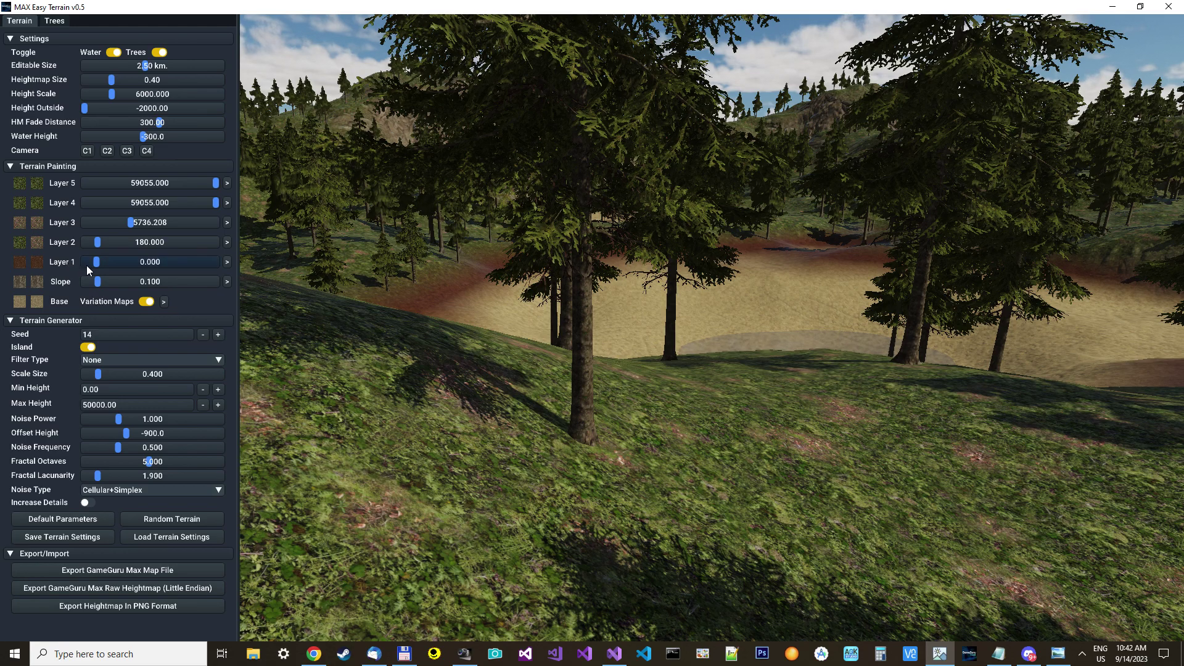
Step: Lower Layer 1's start height to about -1277 and check the island's mud shoreline from camera C4
drag(96, 266, 91, 264)
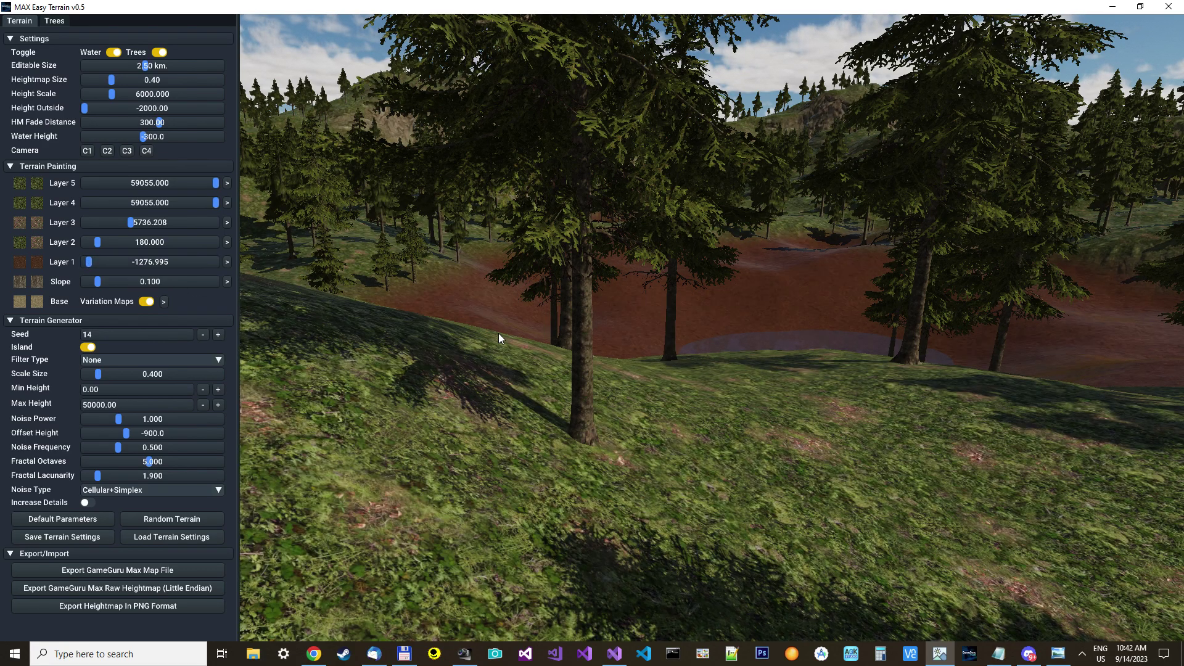
click(148, 151)
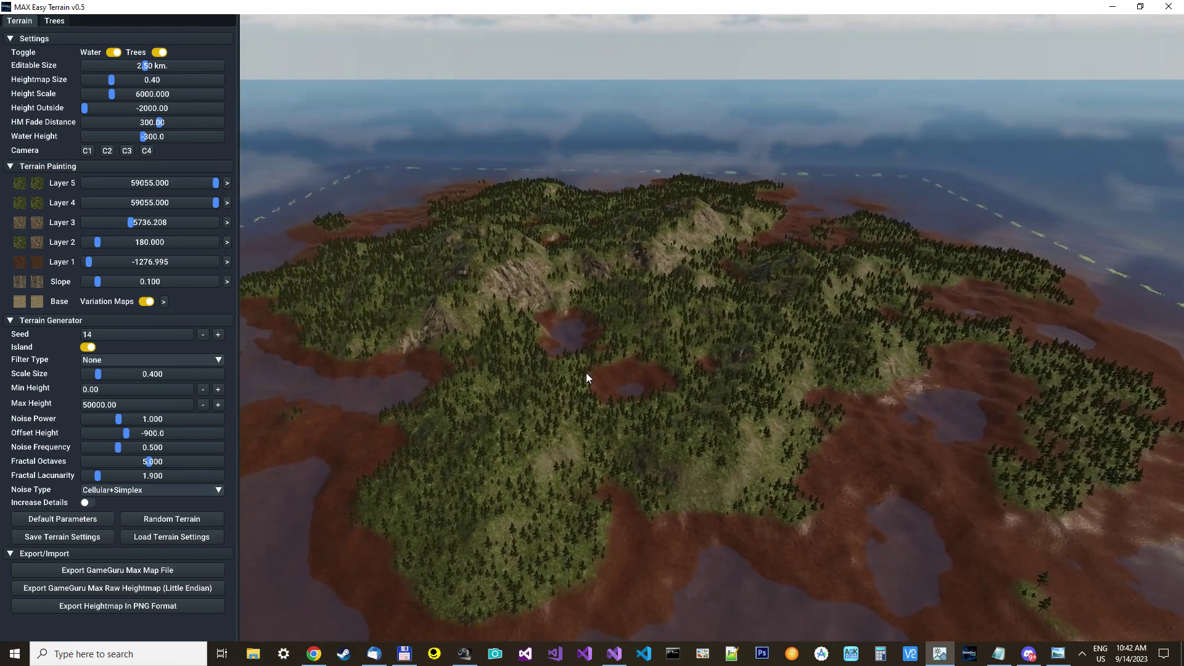
mouse_move(607, 364)
right_down()
mouse_move(614, 438)
mouse_move(609, 361)
right_up()
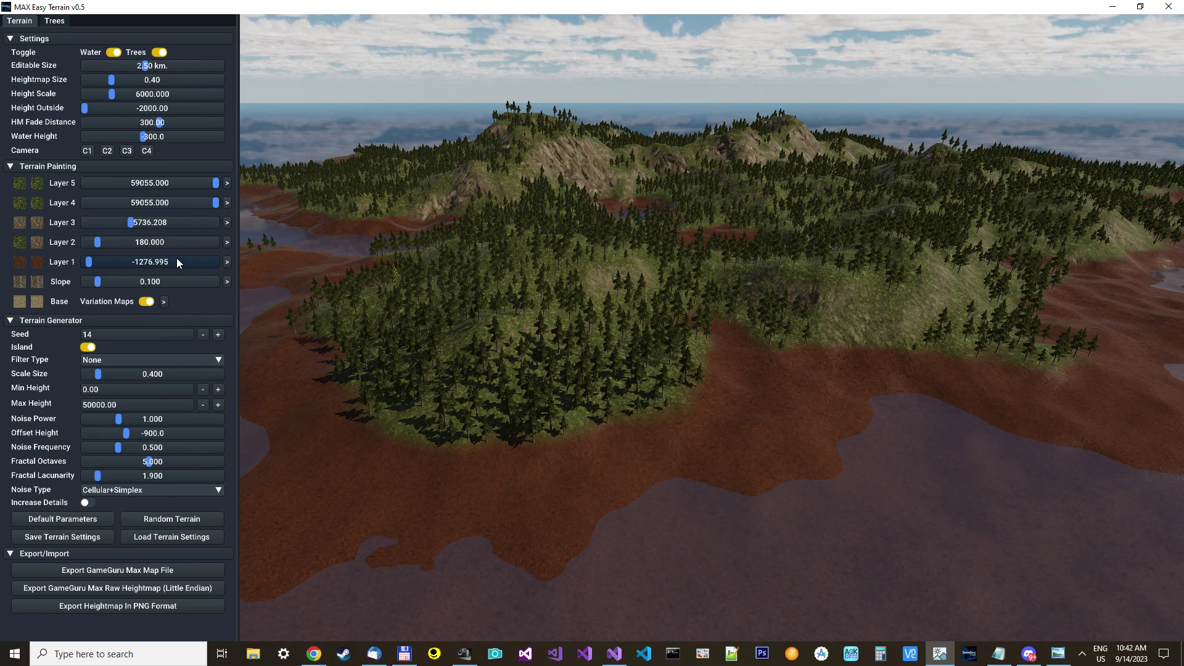
Step: Set Layer 1's fade distance to 1500 so the mud blends gradually into the base texture
click(227, 262)
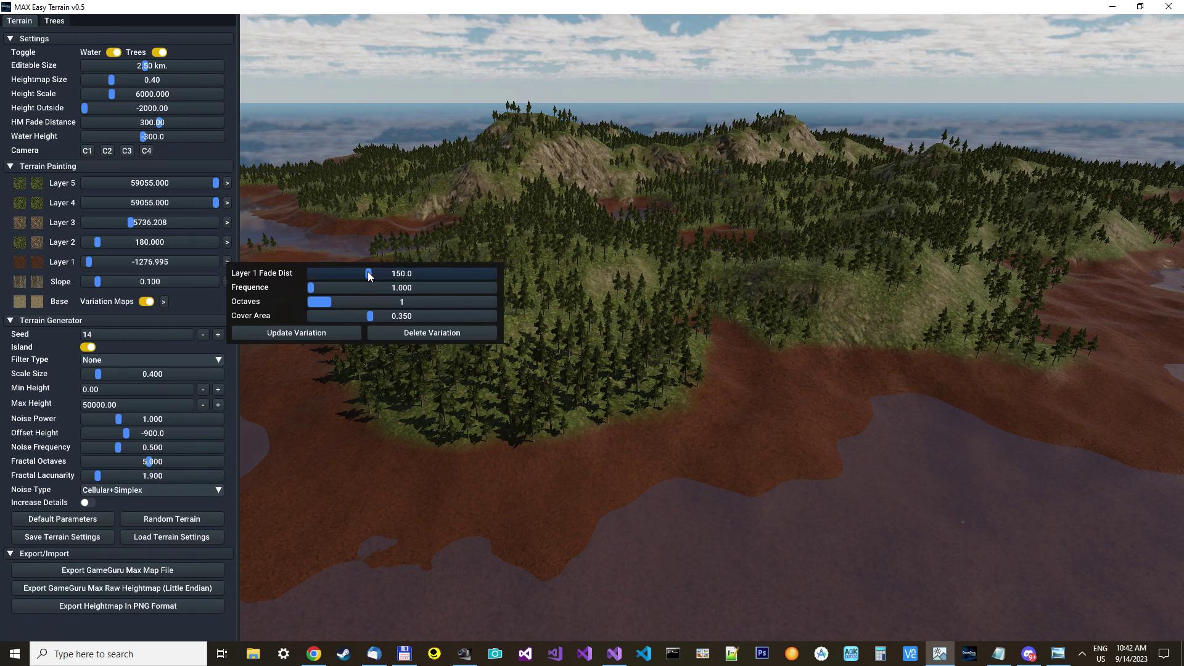
drag(370, 275, 580, 330)
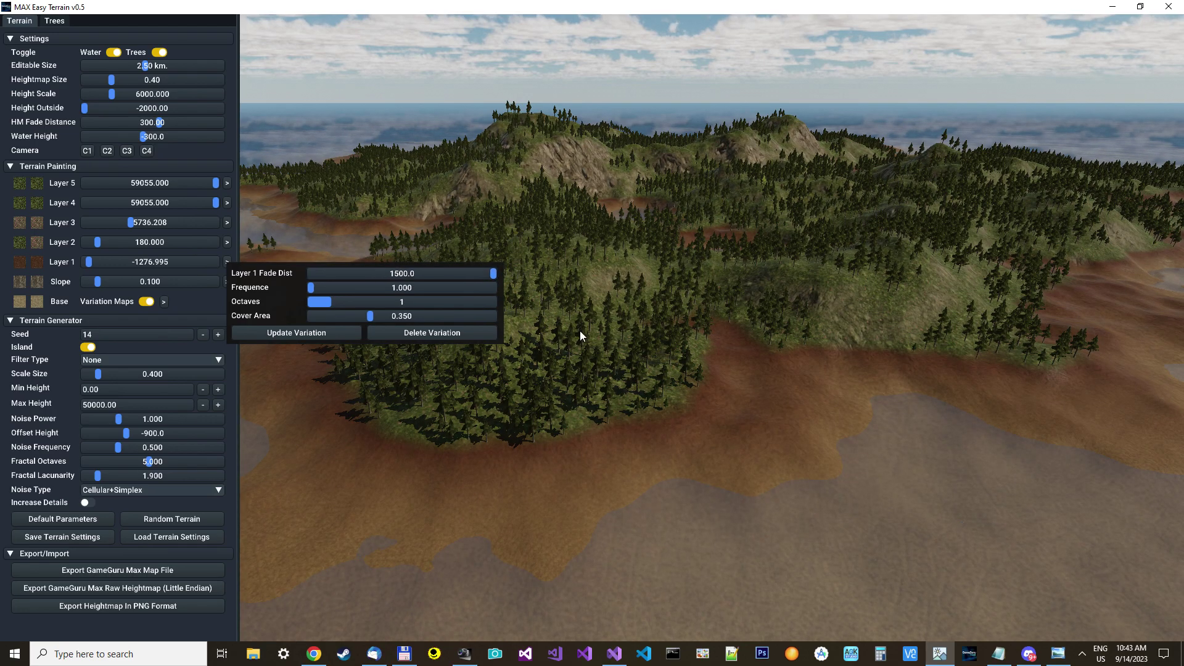
click(575, 455)
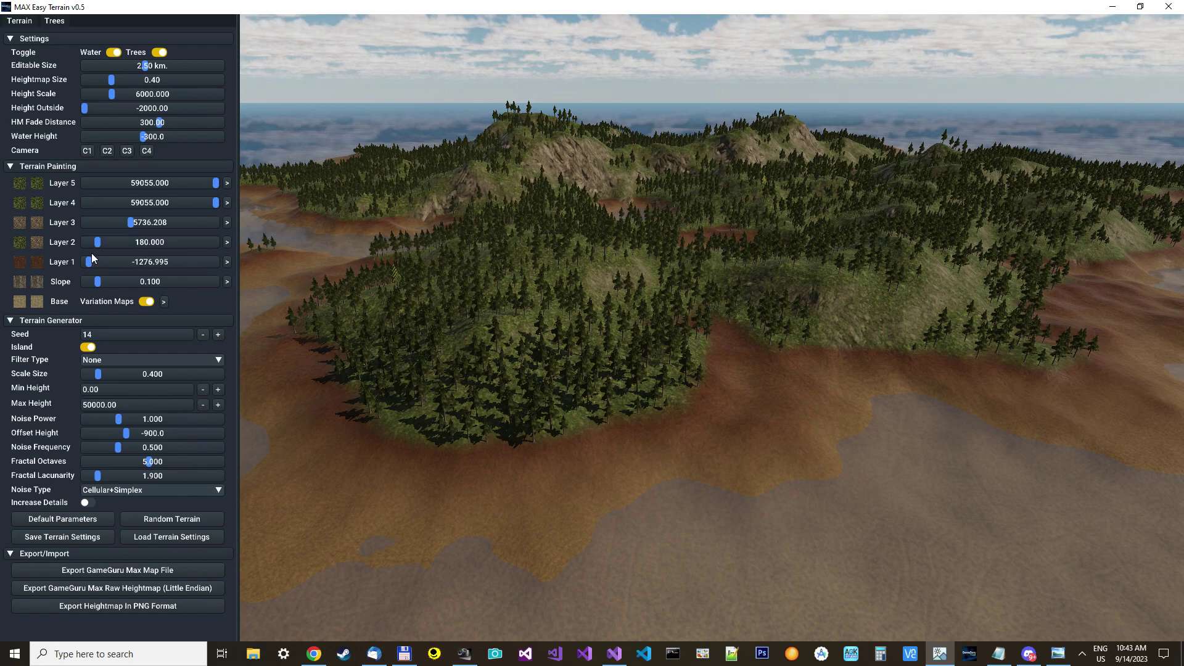
Step: Raise Layer 1's start height to about -761 and keep its fade distance at the maximum of 1500
key(alt)
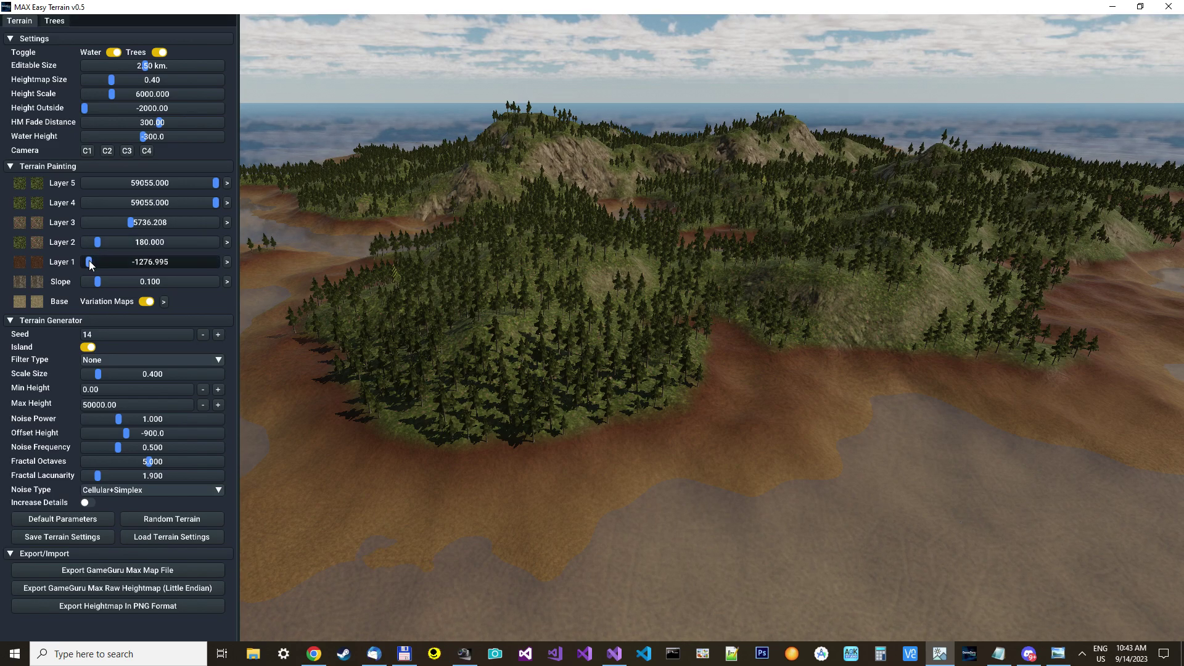
drag(90, 264, 92, 263)
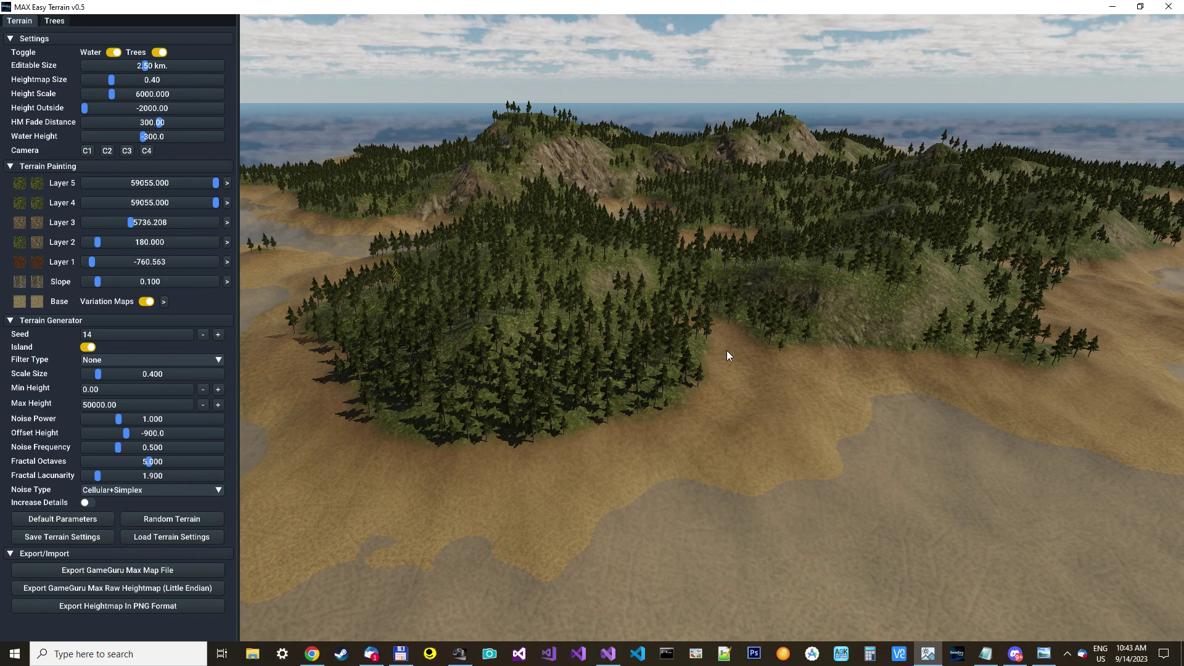
click(226, 262)
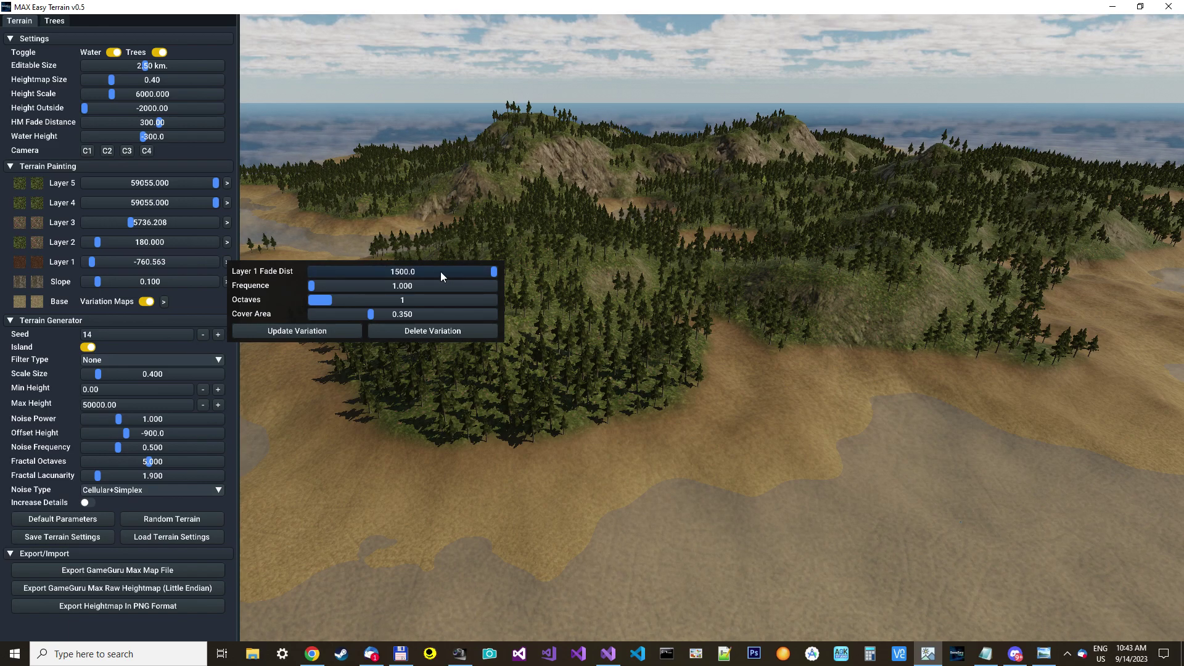
mouse_move(427, 272)
mouse_down()
mouse_move(279, 271)
mouse_move(536, 274)
mouse_up()
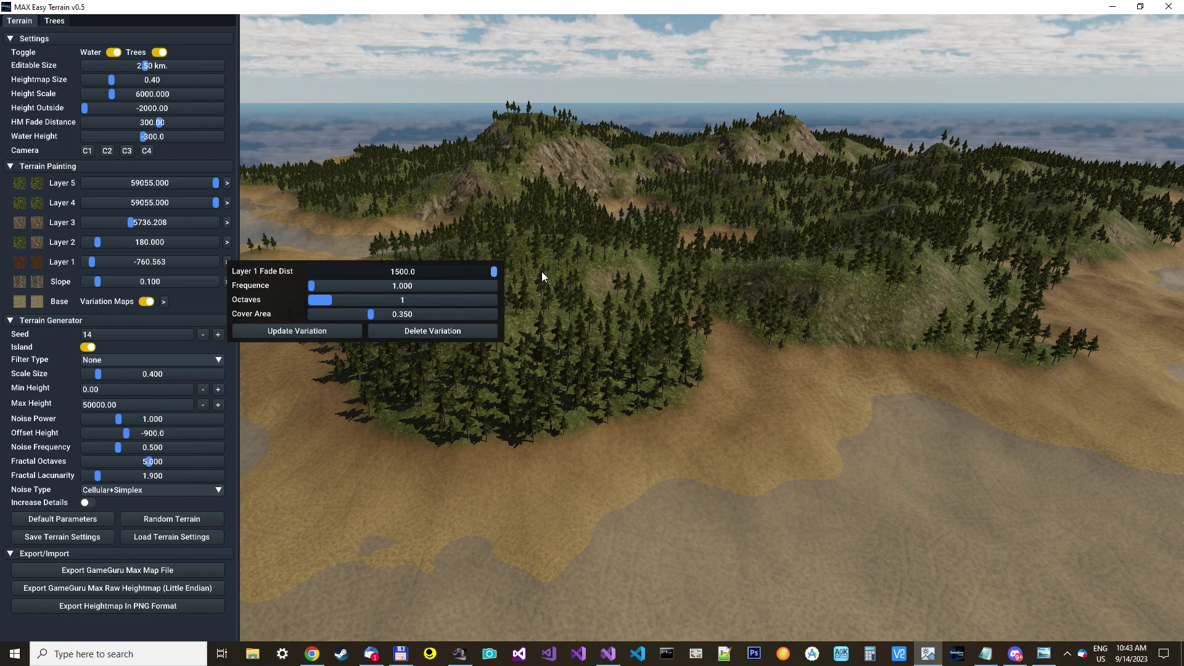
Step: Set Layer 2's fade distance to about 151 and view the whole island from camera C4
click(231, 232)
click(227, 242)
drag(370, 251, 287, 252)
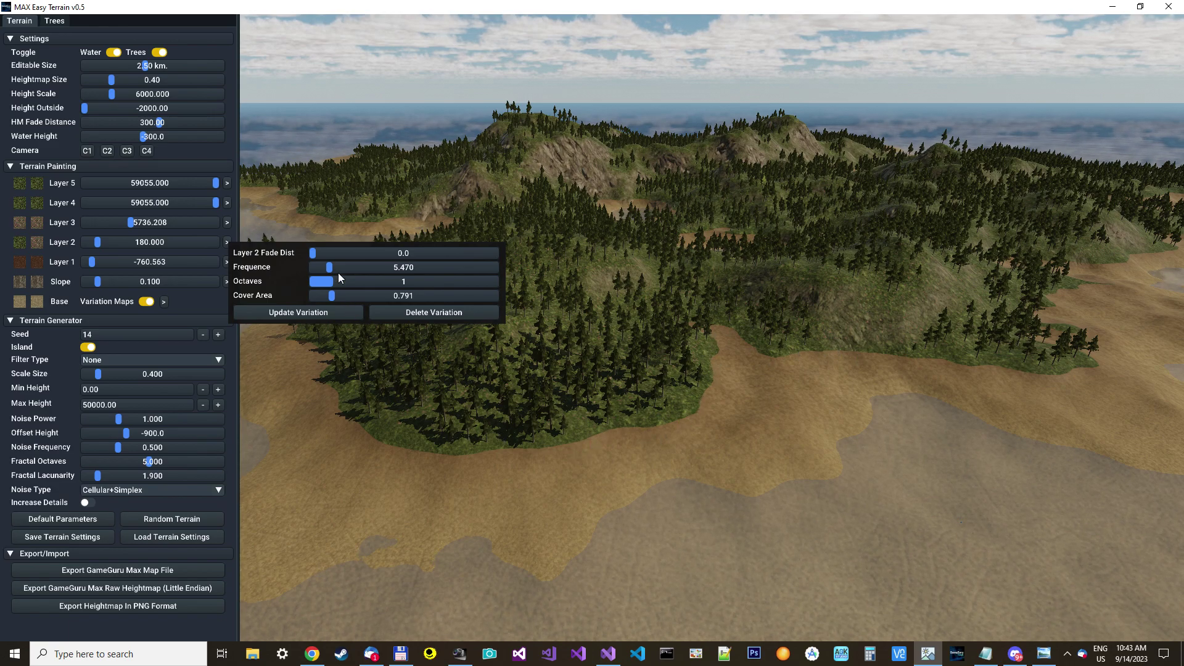
drag(312, 254, 371, 258)
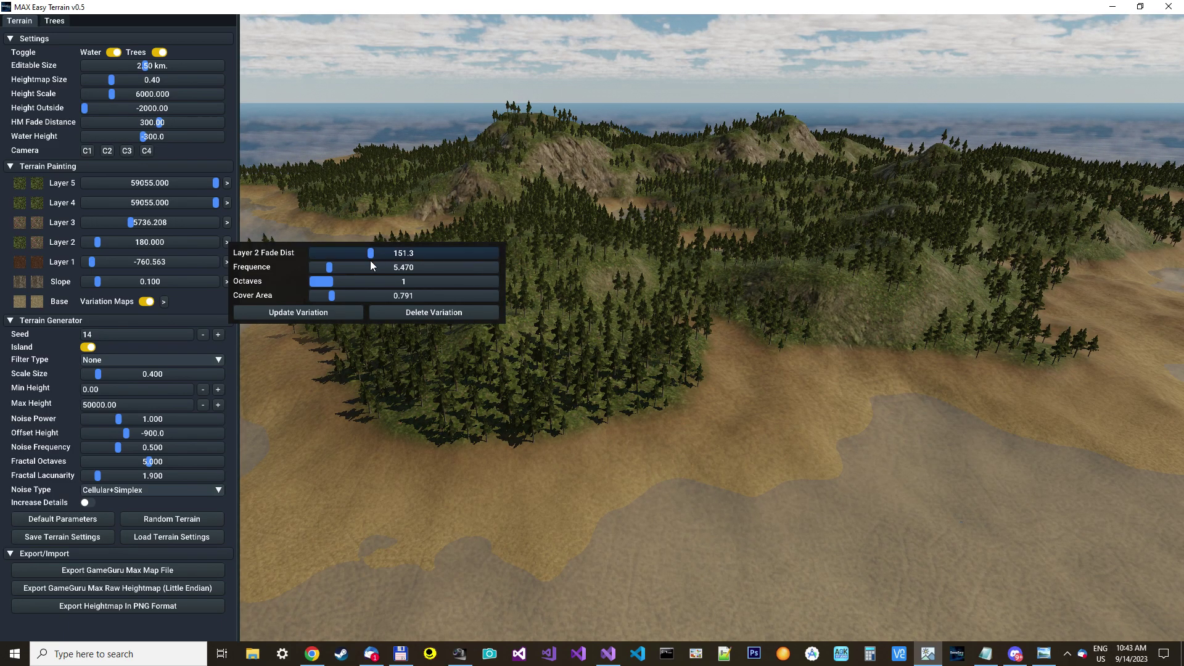
click(232, 210)
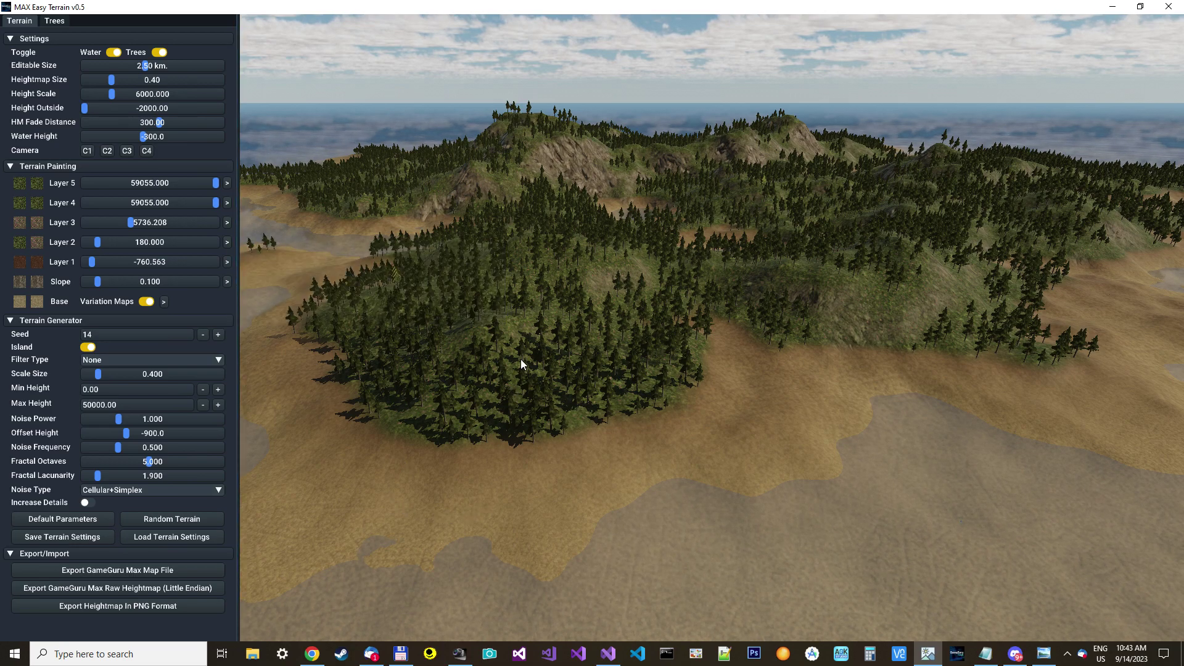
click(146, 150)
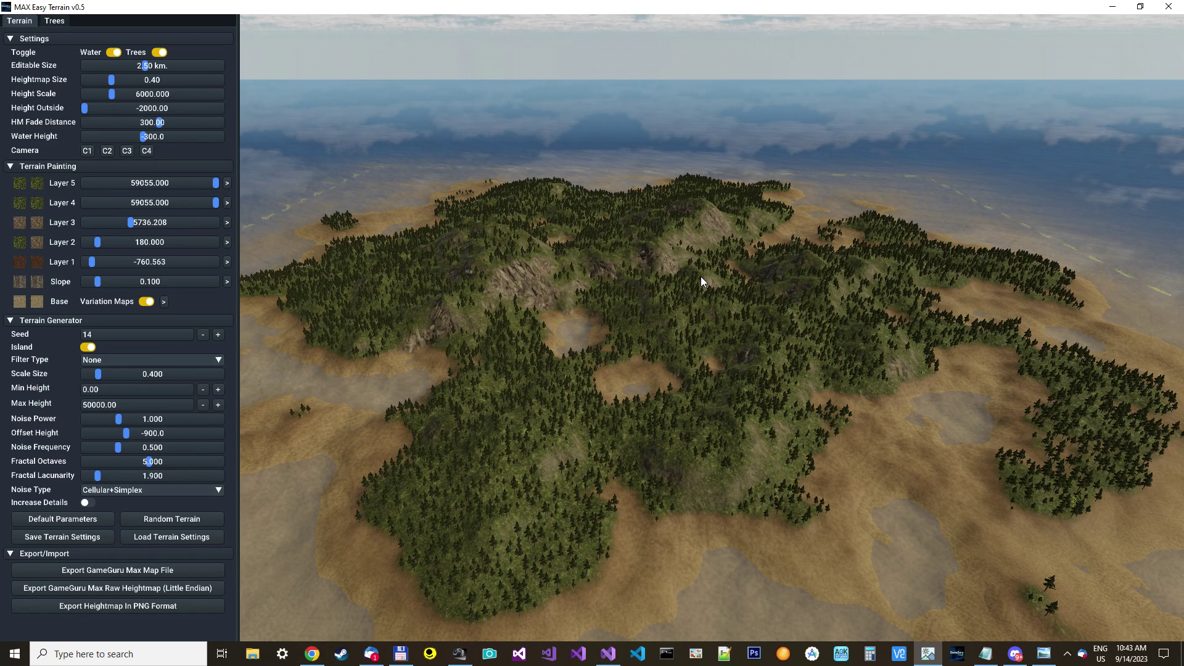
Step: Create a new custom terrain texture folder named totallyNewTerrain, starting from a texture slot's Change Texture option
mouse_move(20, 285)
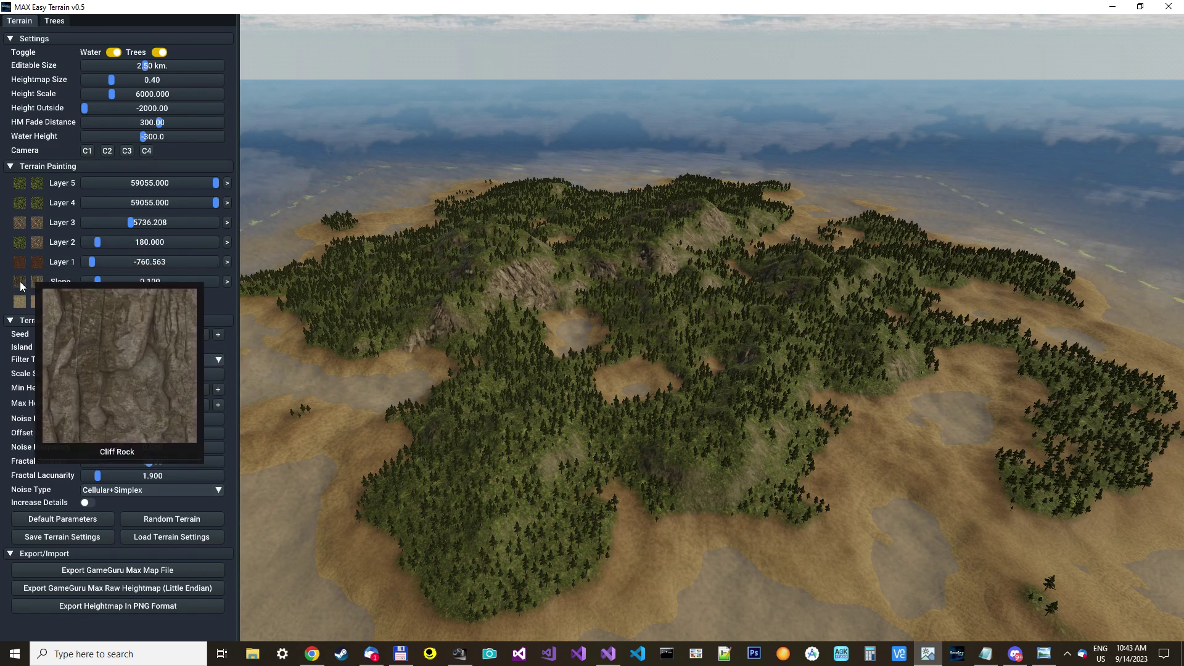
click(21, 285)
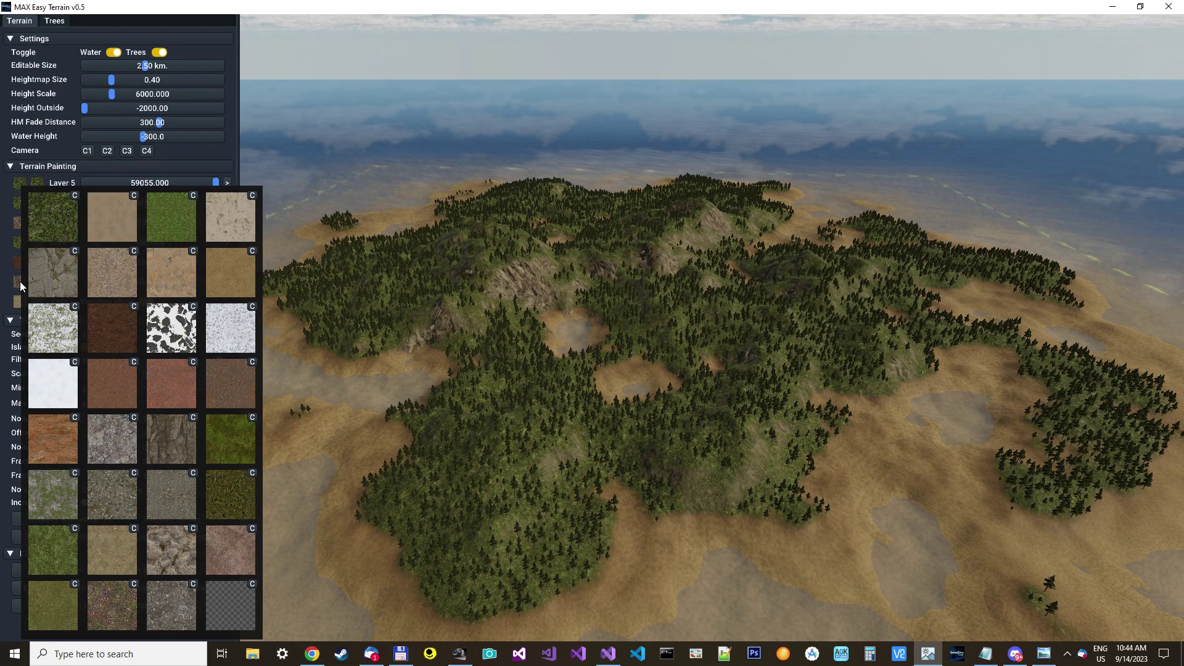
mouse_move(183, 215)
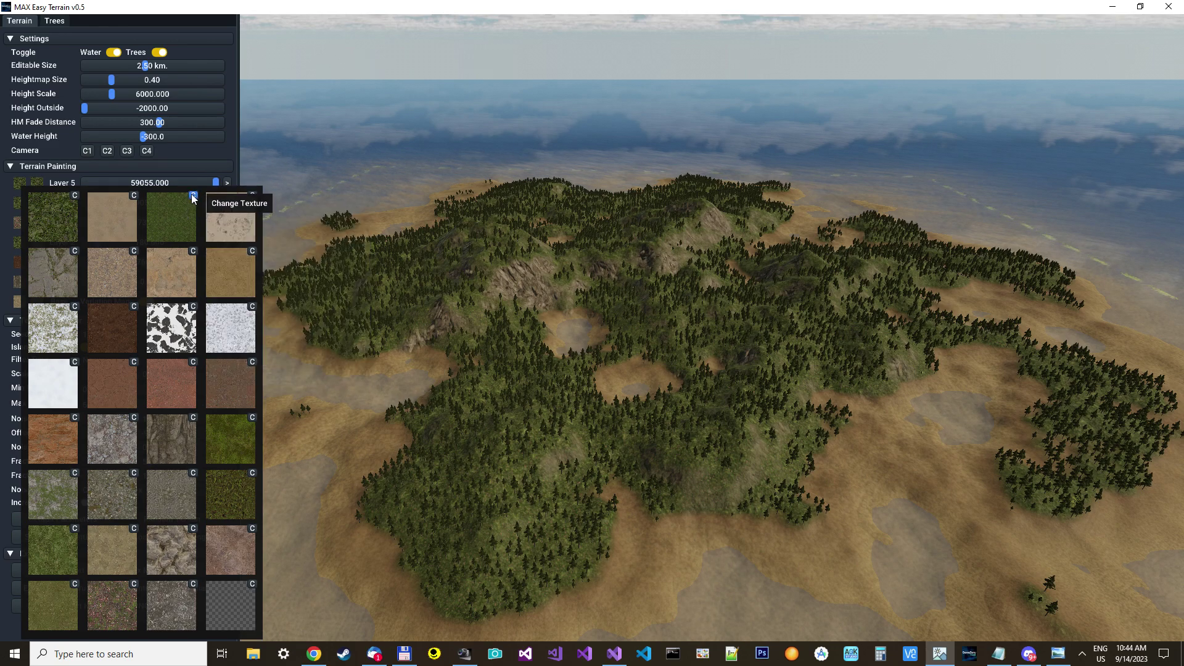
click(192, 194)
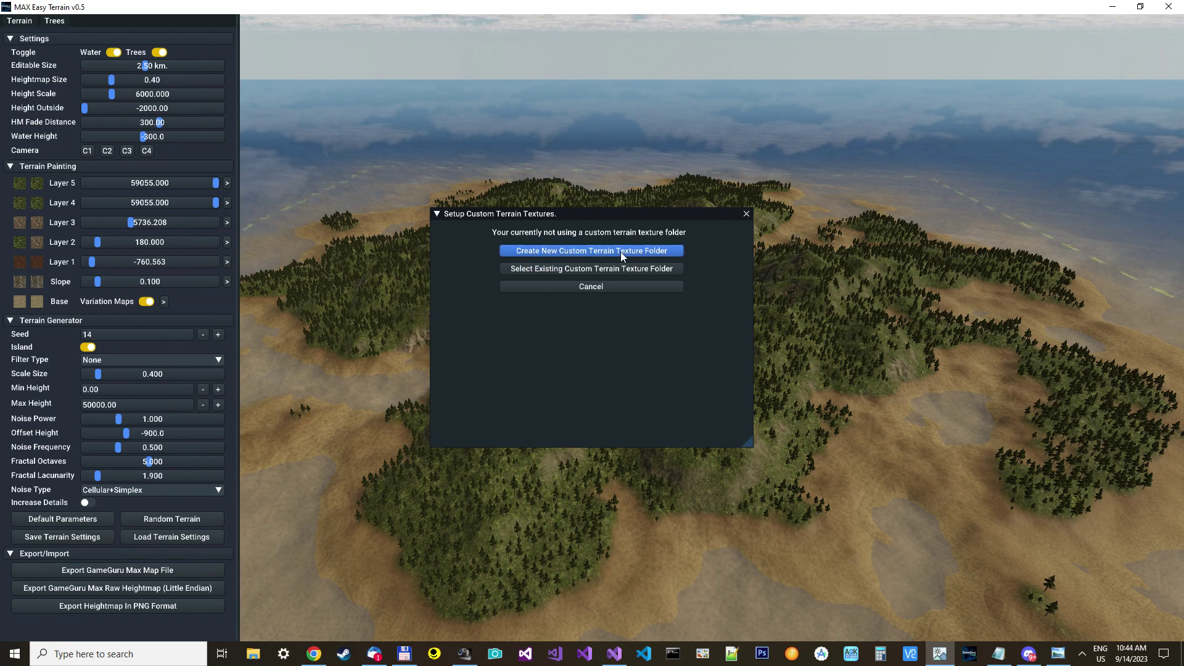
click(594, 251)
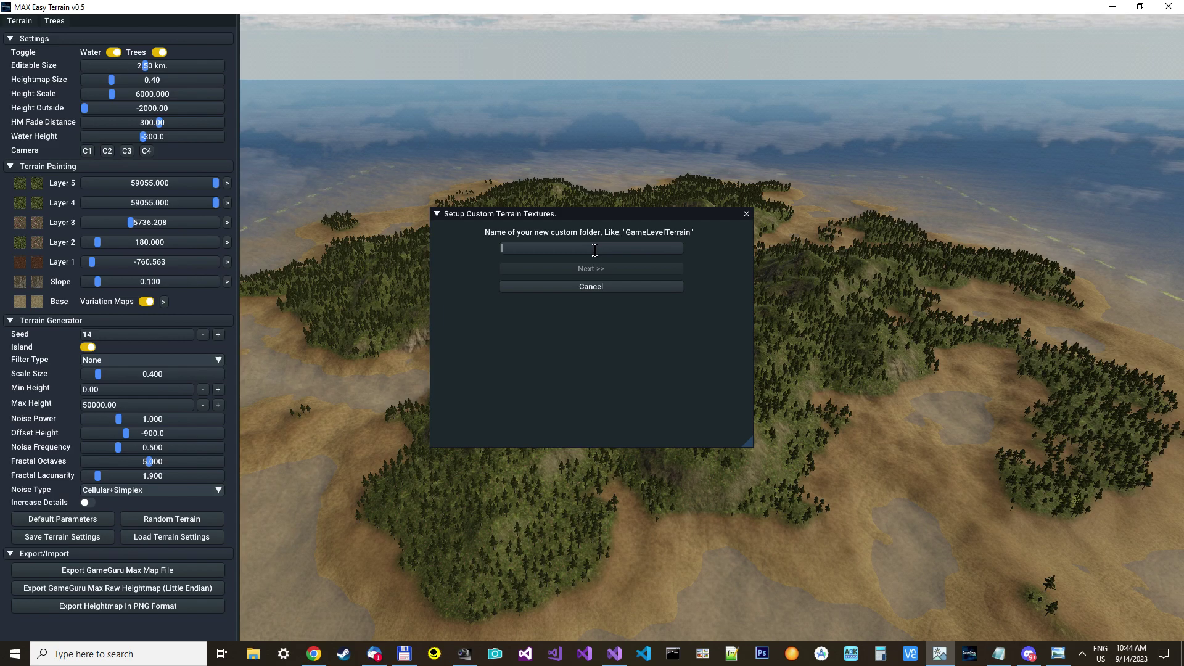
text(totallyN)
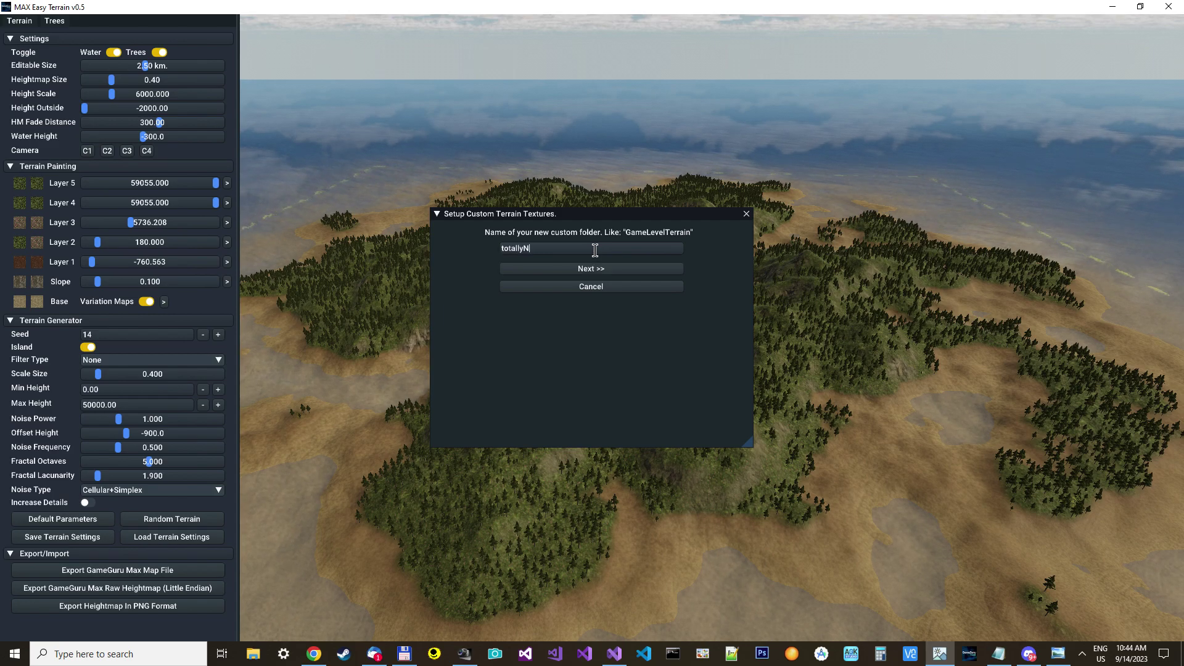
text(ewTerrain)
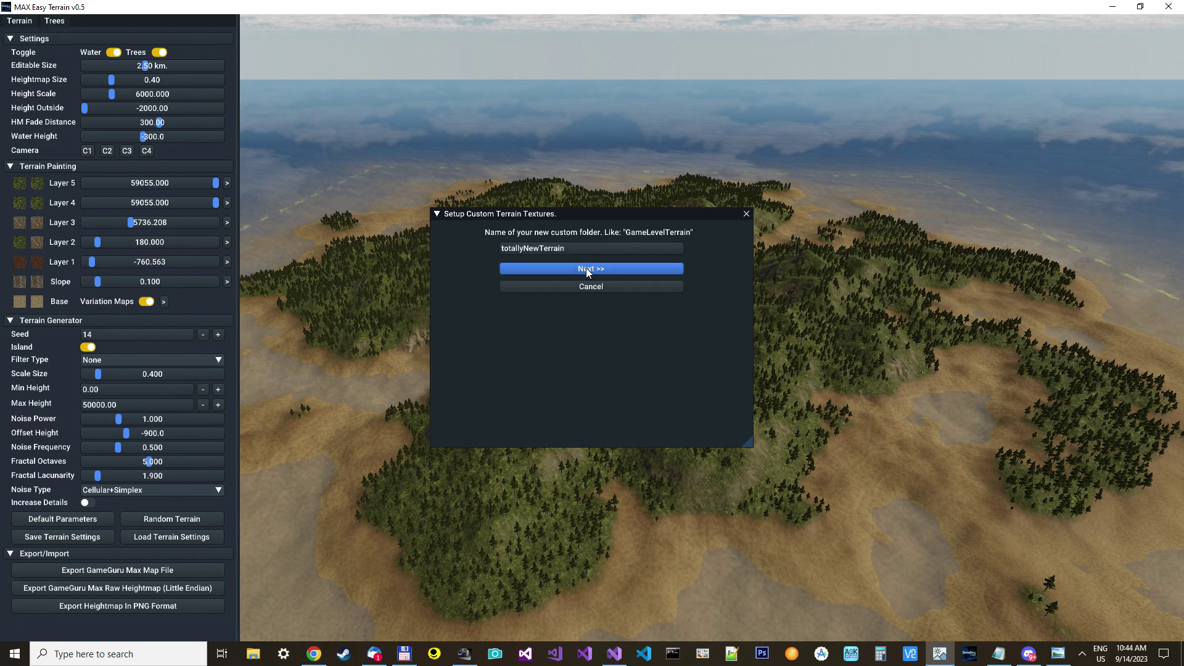
click(586, 268)
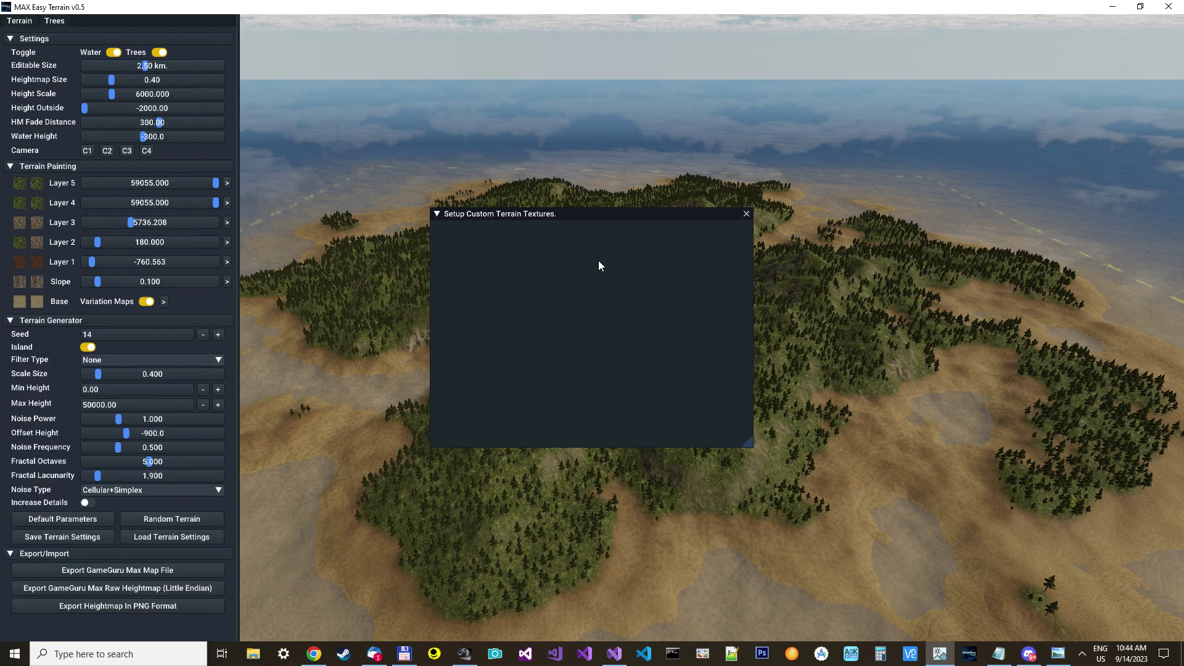
click(747, 214)
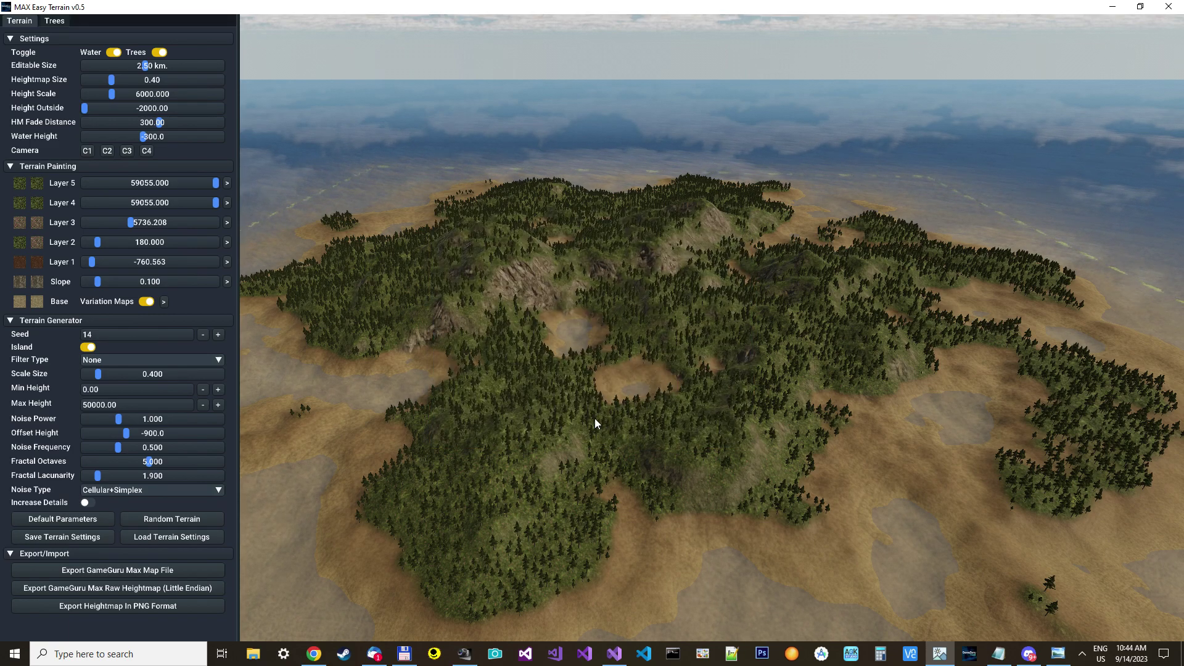
Step: Load grass2.jpg from the customterrain\lowpoly folder as the color map for custom texture slot 2
mouse_move(37, 250)
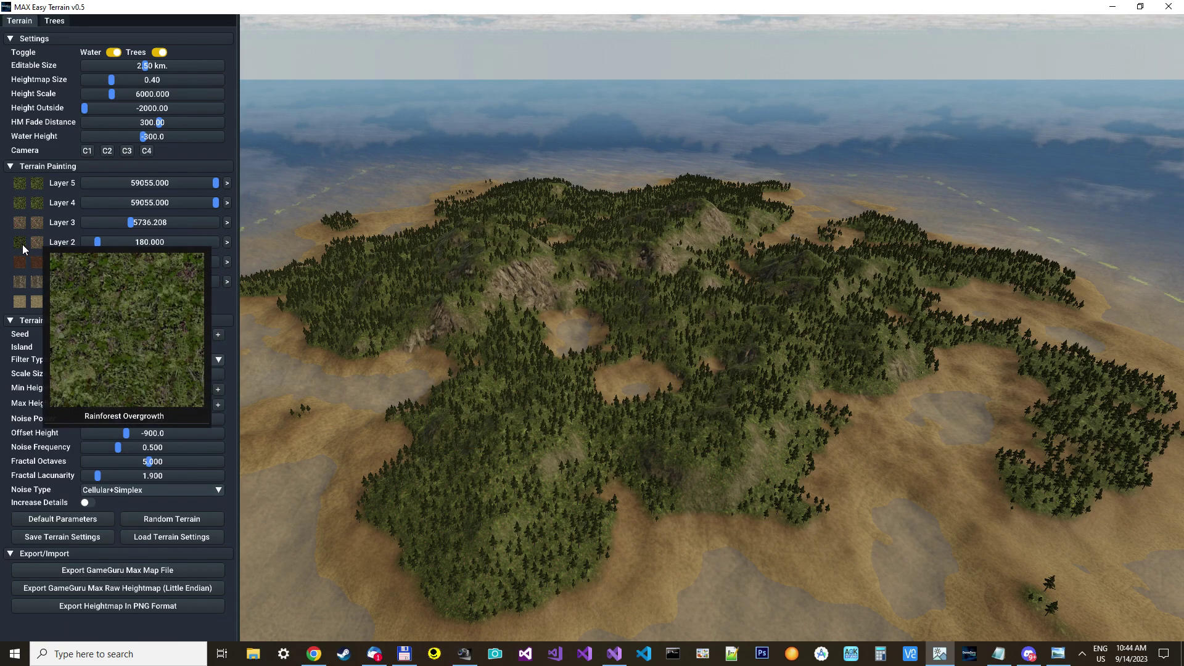
click(19, 245)
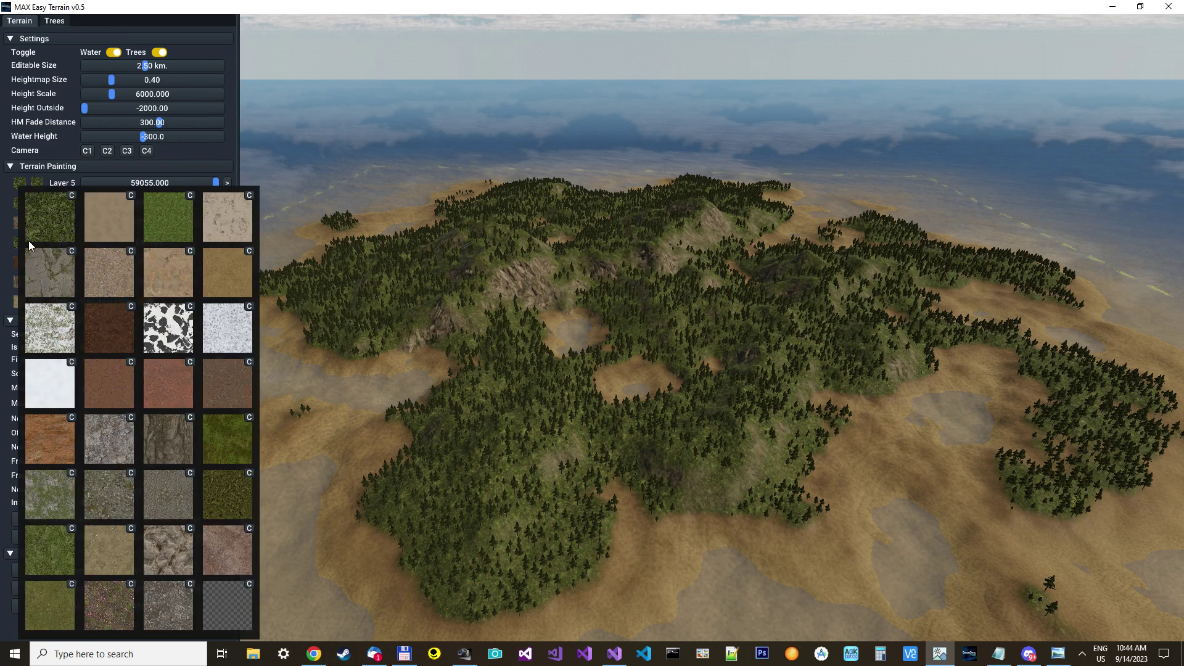
mouse_move(188, 602)
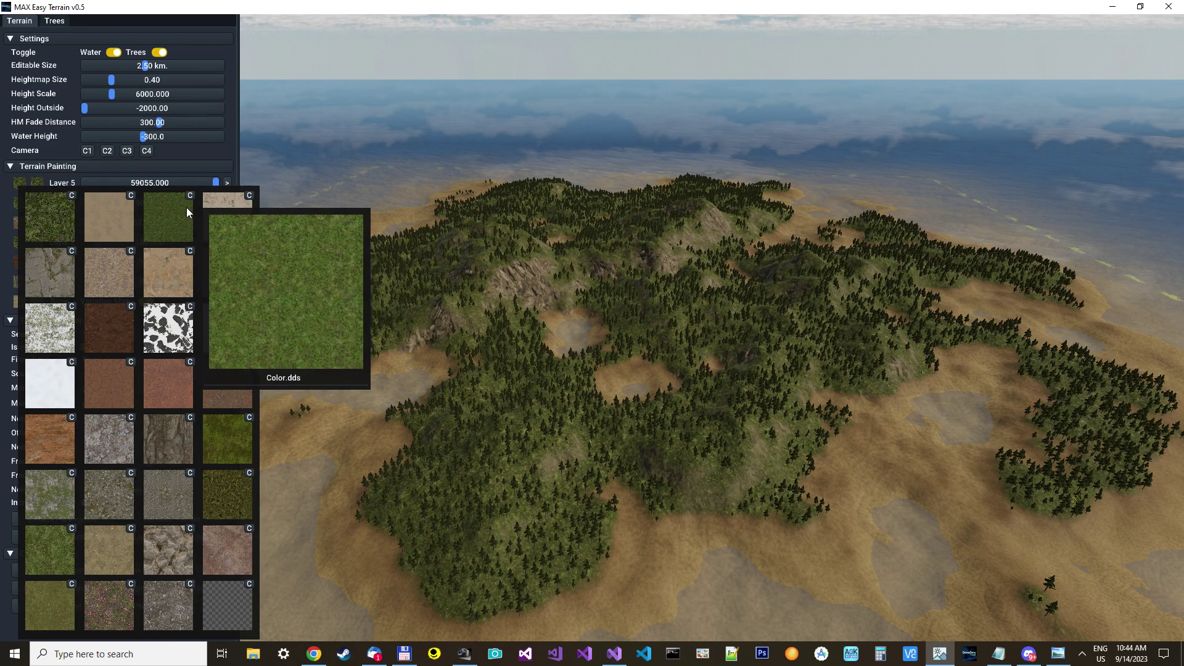
click(131, 197)
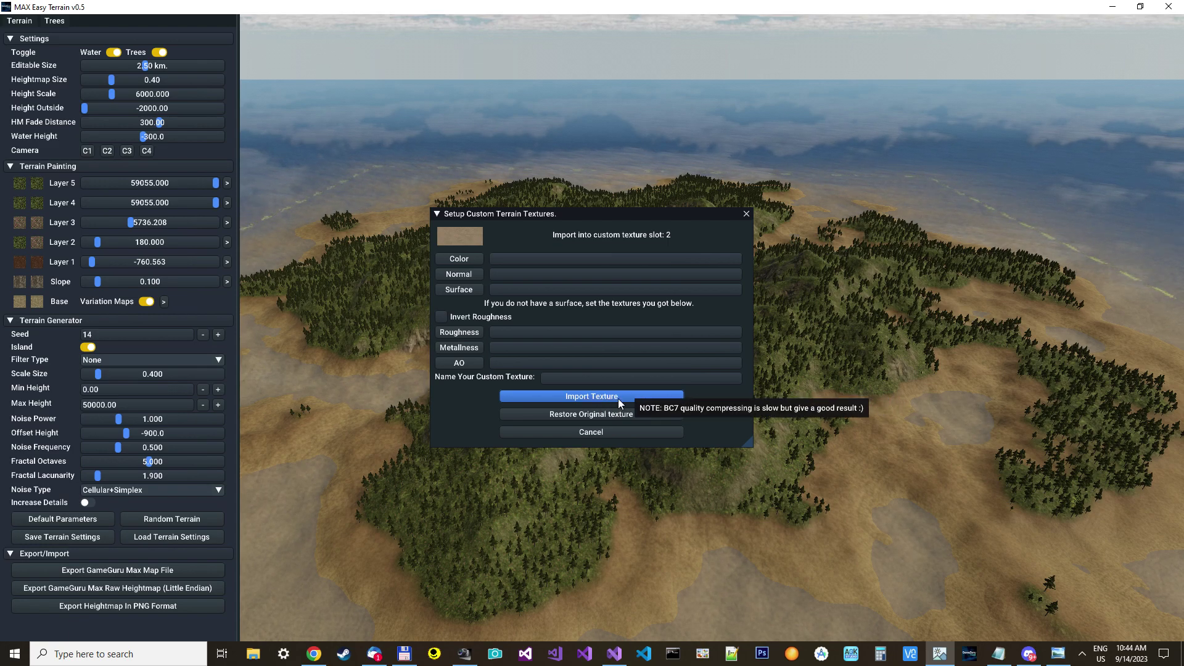
click(457, 258)
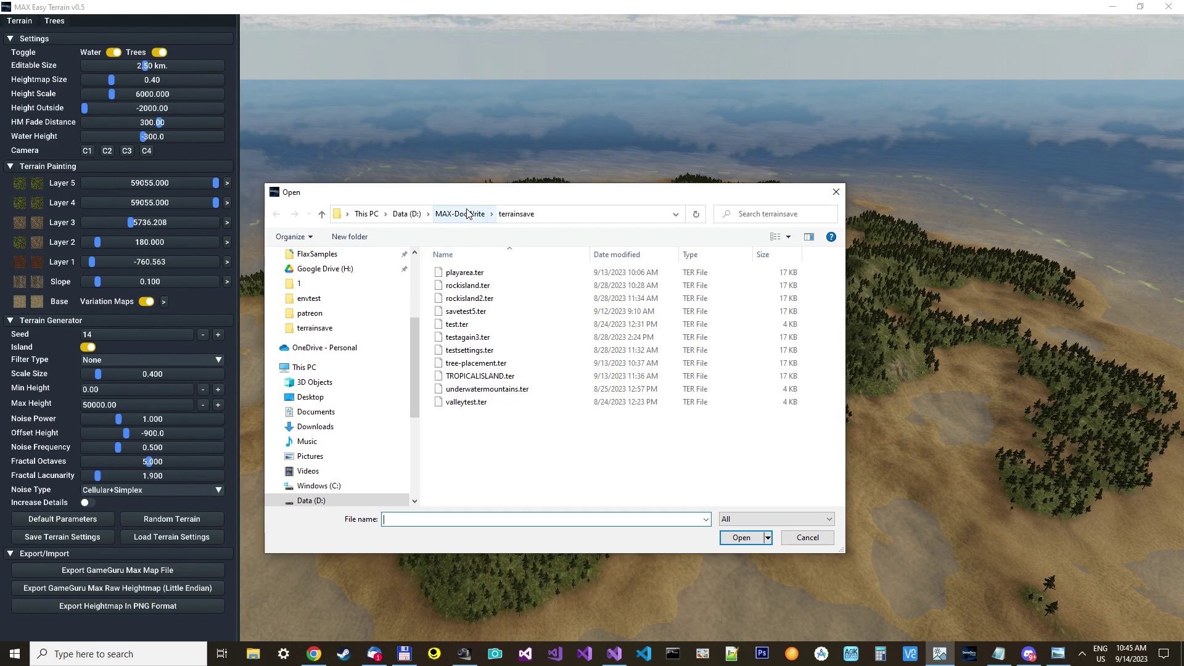
click(460, 214)
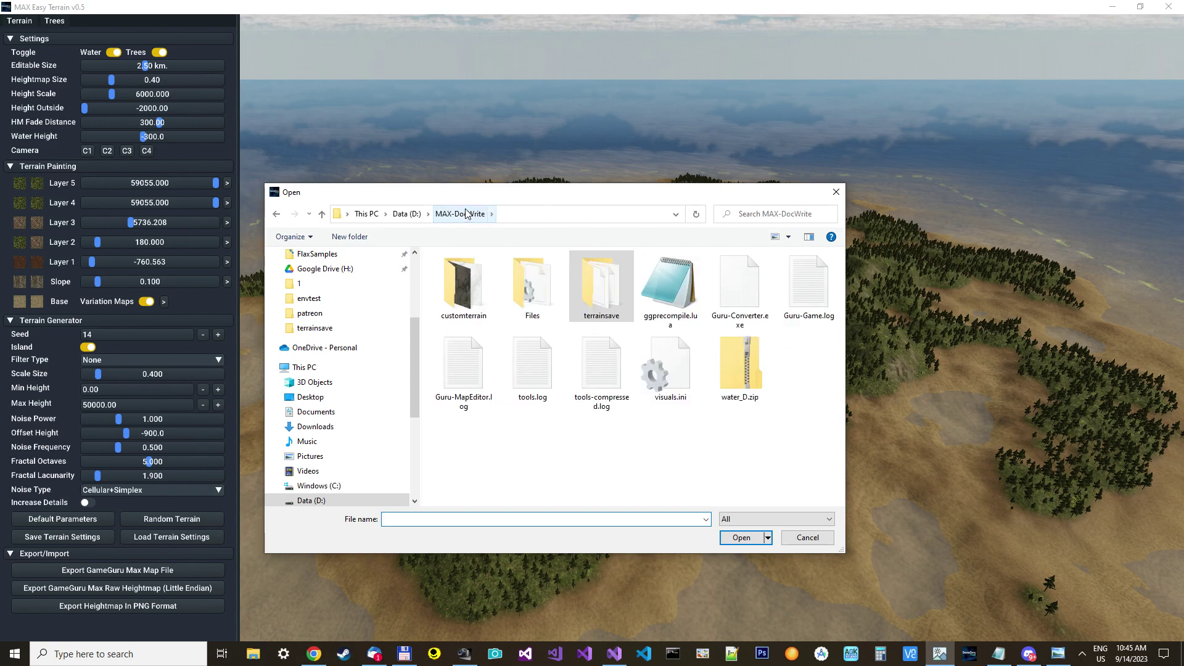
double_click(455, 295)
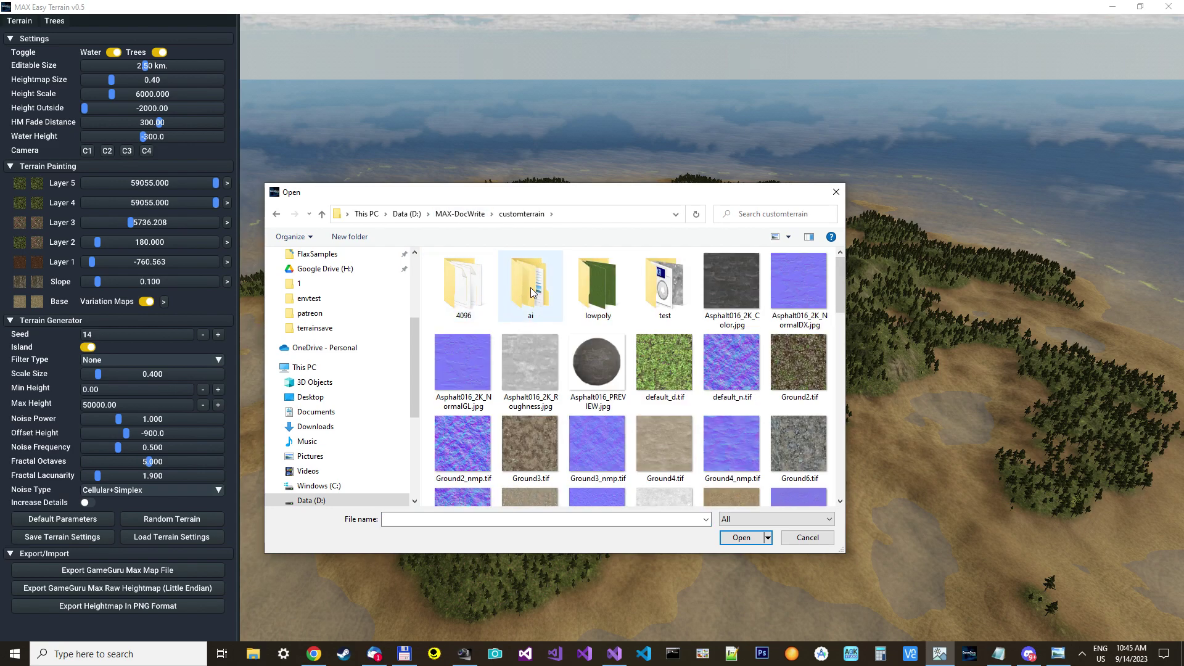
double_click(597, 288)
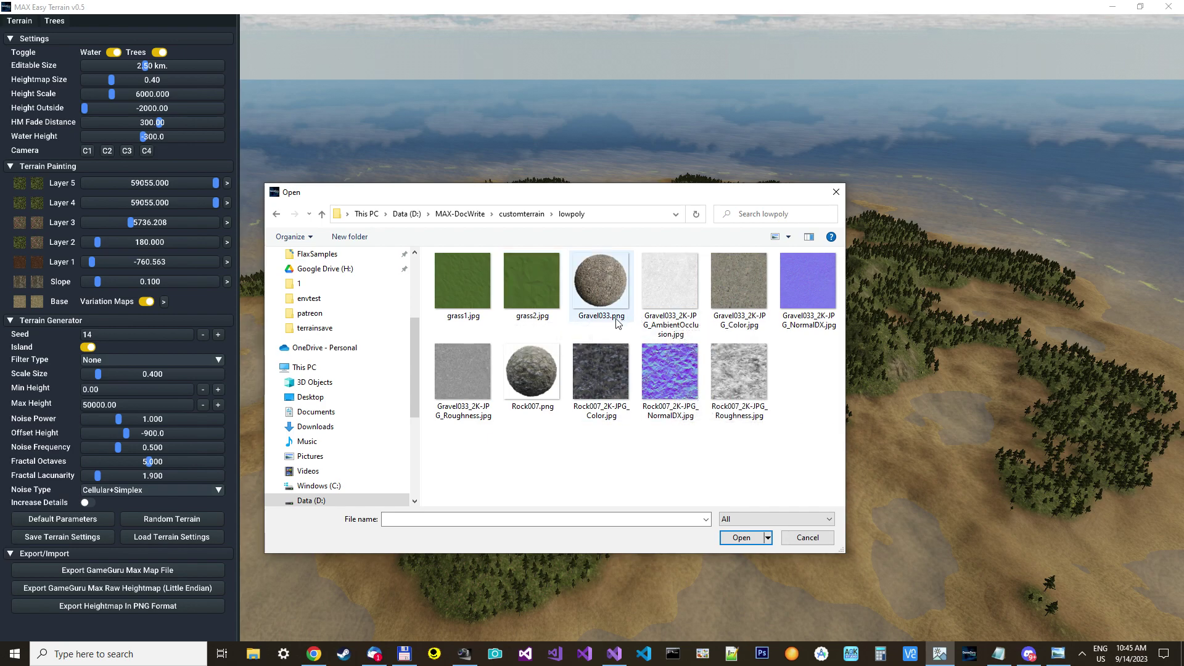
click(527, 283)
double_click(527, 283)
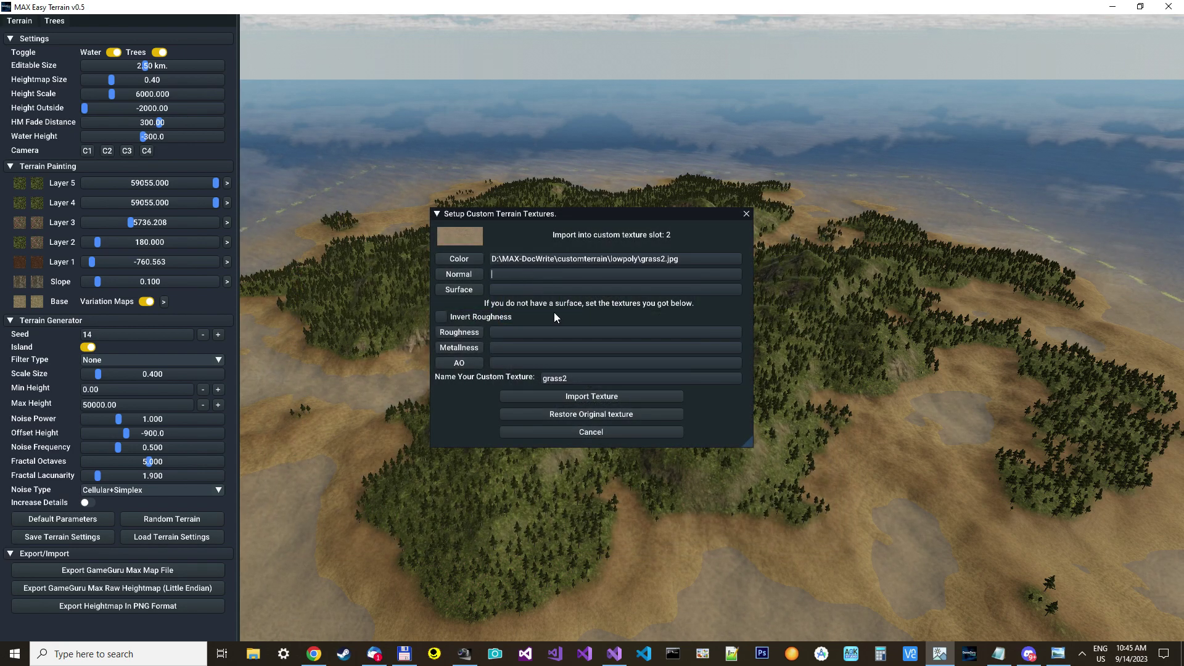
Step: Name the custom texture "grass low poly" and import it into slot 2
click(579, 396)
click(582, 374)
key(BackSpace)
text(lowpoly)
click(582, 374)
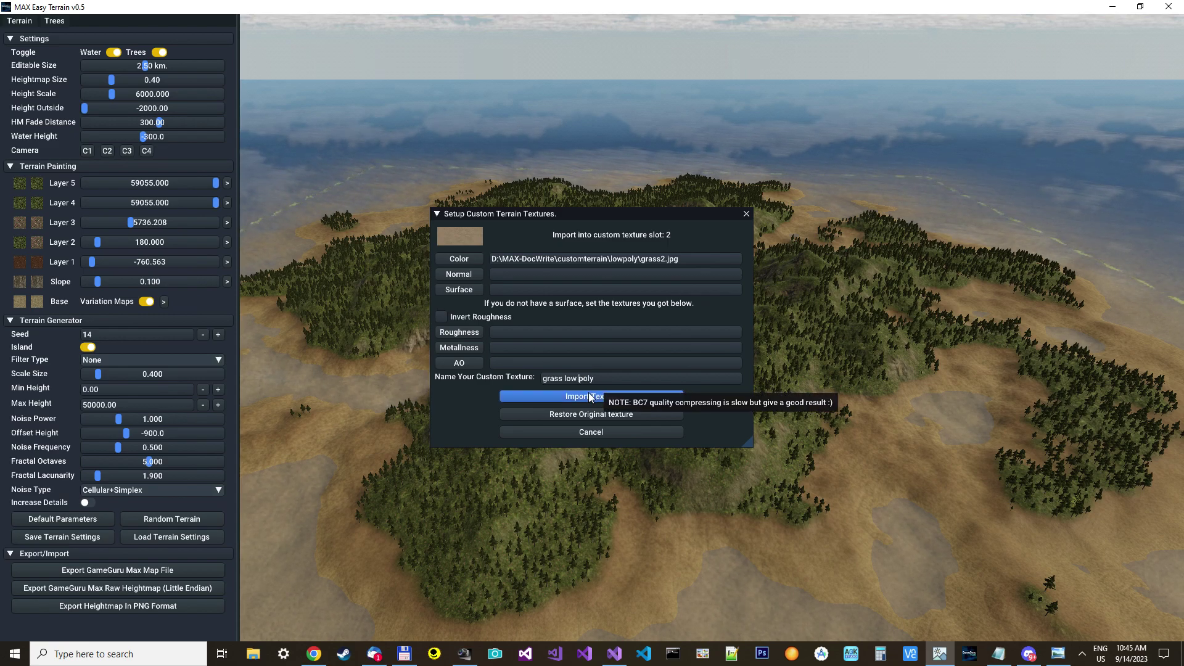
click(589, 395)
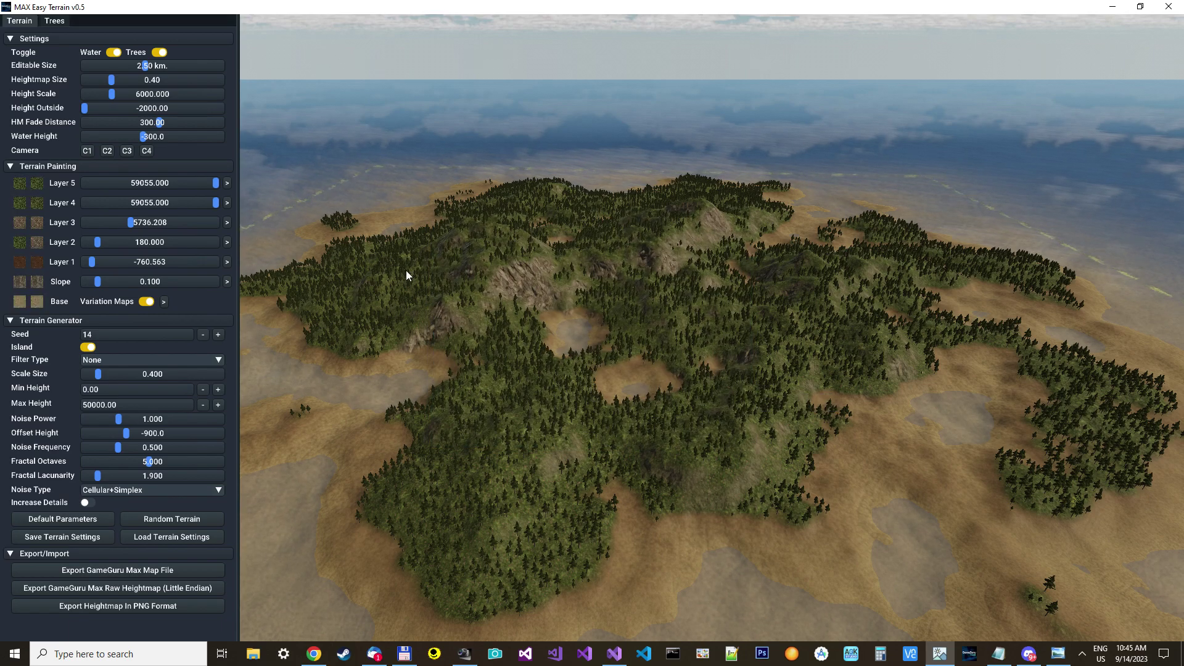
Step: Try the imported low-poly grass in Layer 2's main texture slot and switch it back to Rainforest Overgrowth
mouse_move(29, 268)
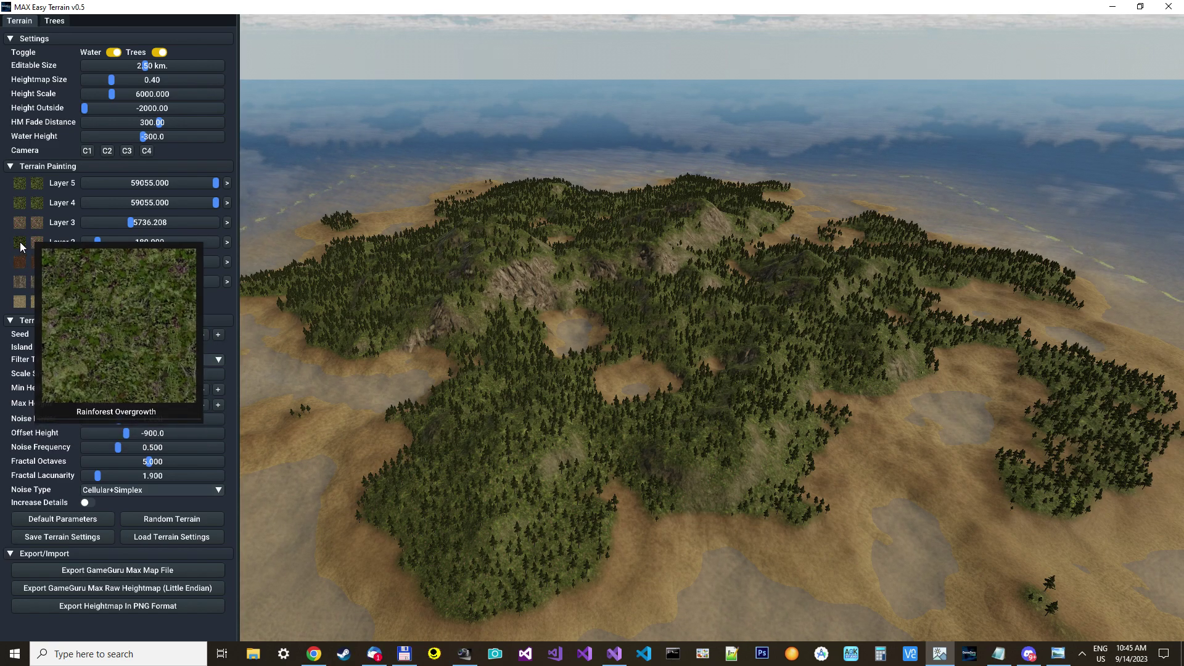
click(20, 243)
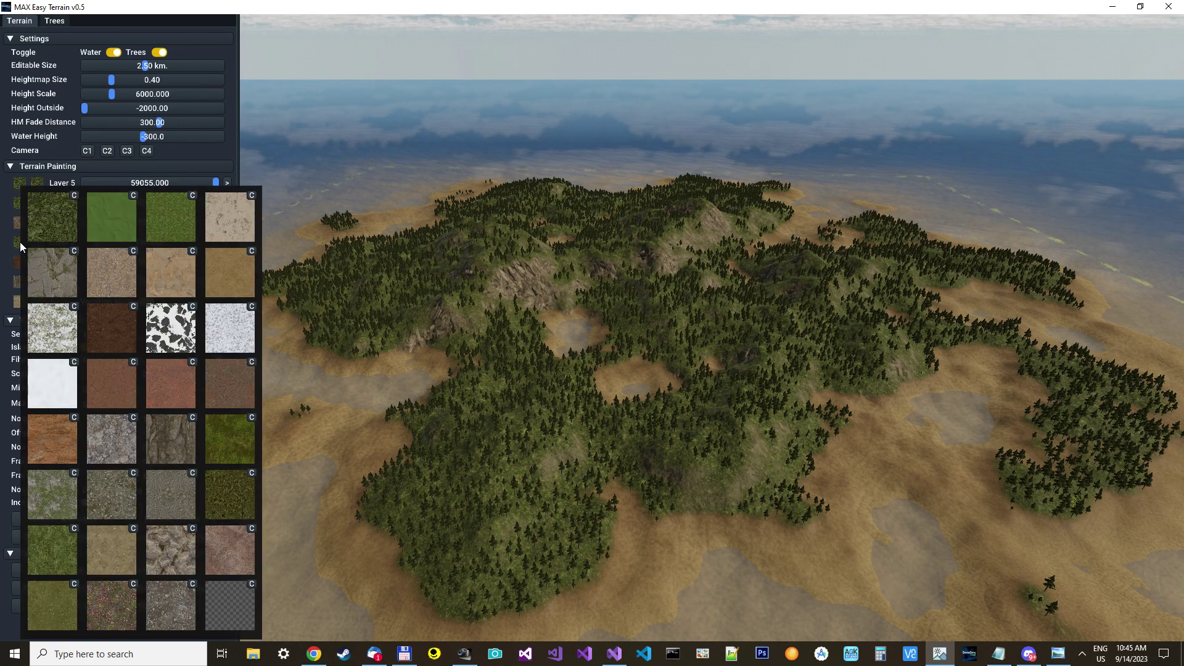
click(110, 218)
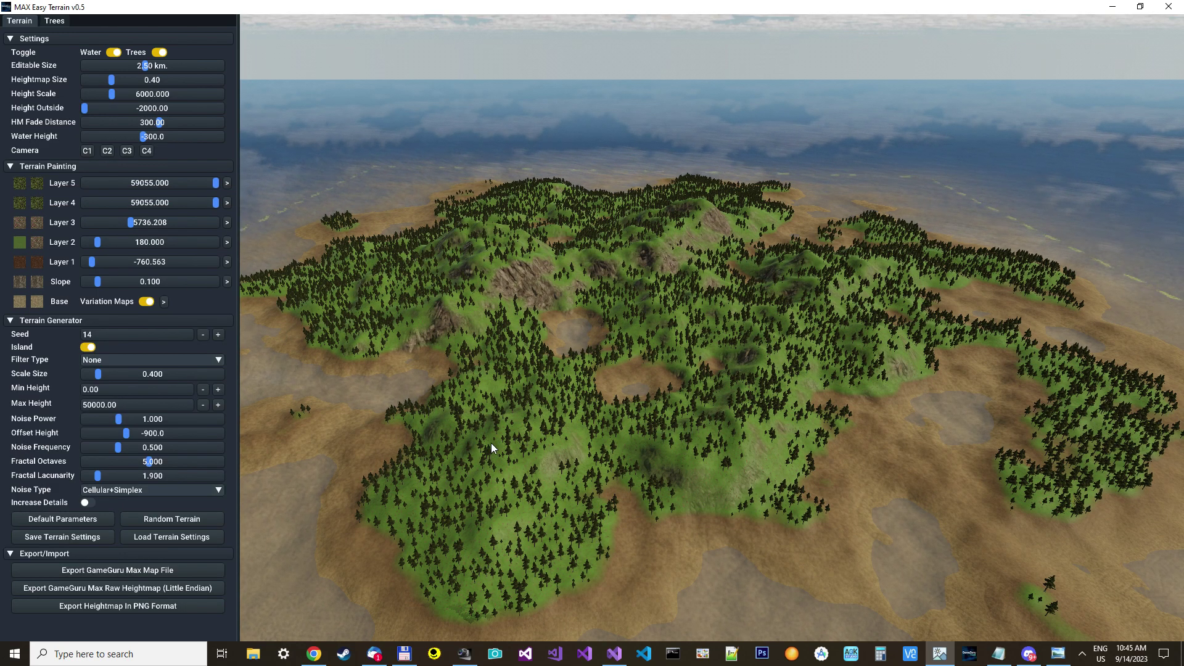
click(19, 244)
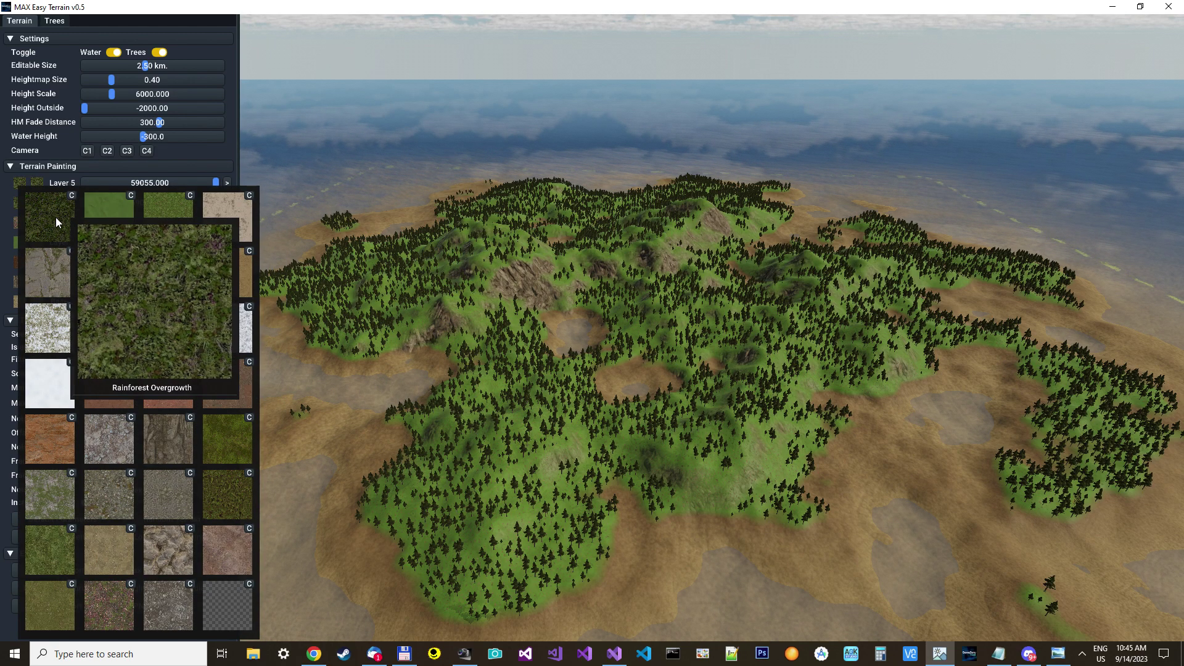
click(62, 219)
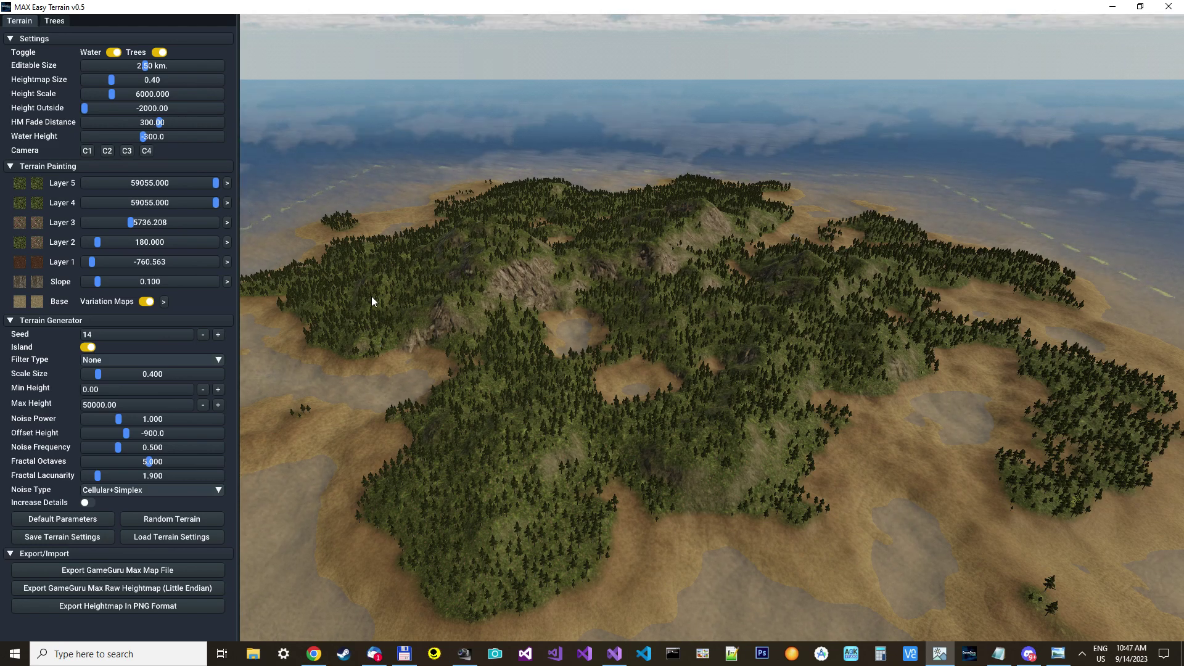
Step: Start a texture change for custom slot 11 from Layer 1's main texture and browse for its color map
click(18, 264)
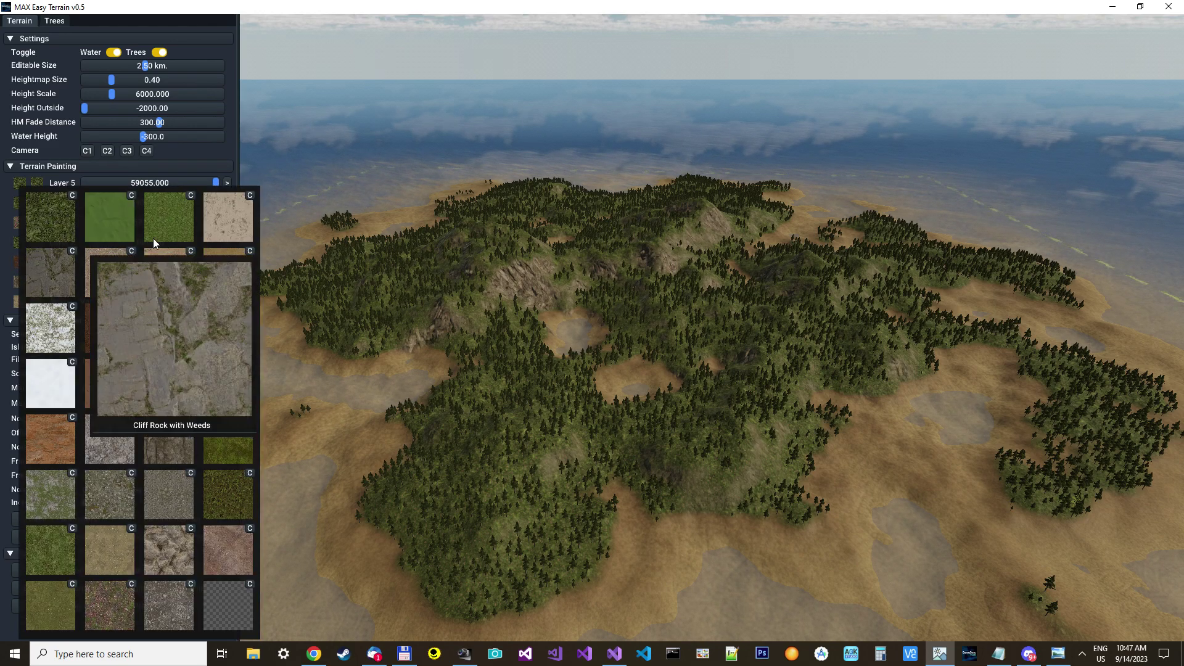
mouse_move(169, 227)
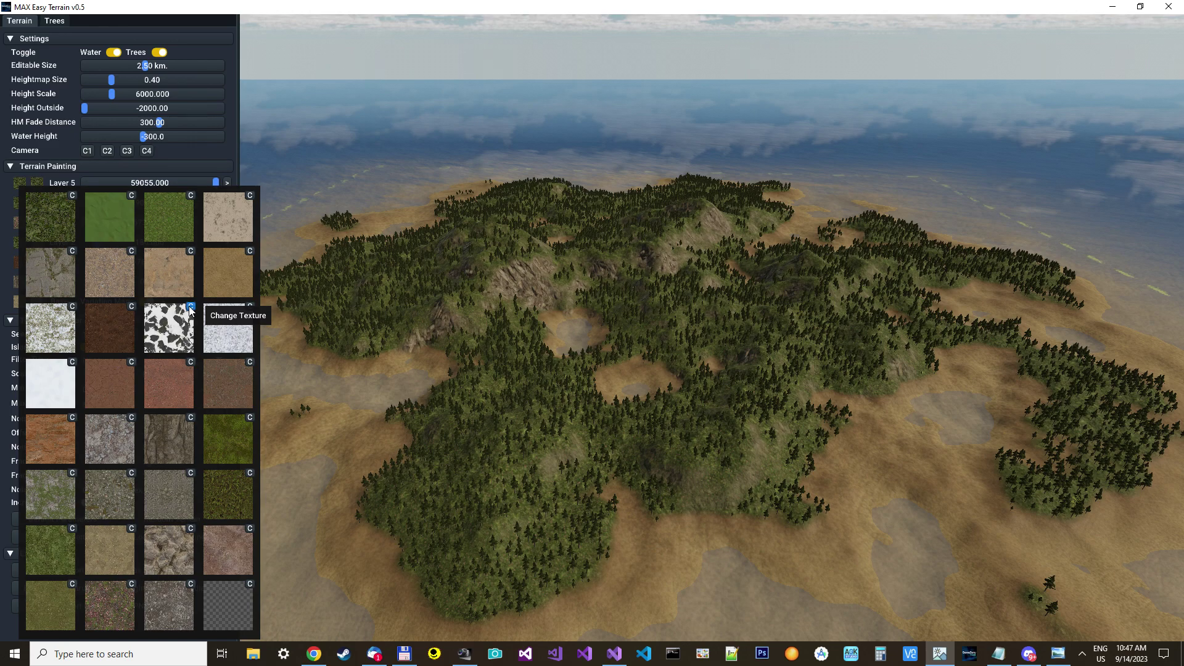
click(188, 308)
click(484, 259)
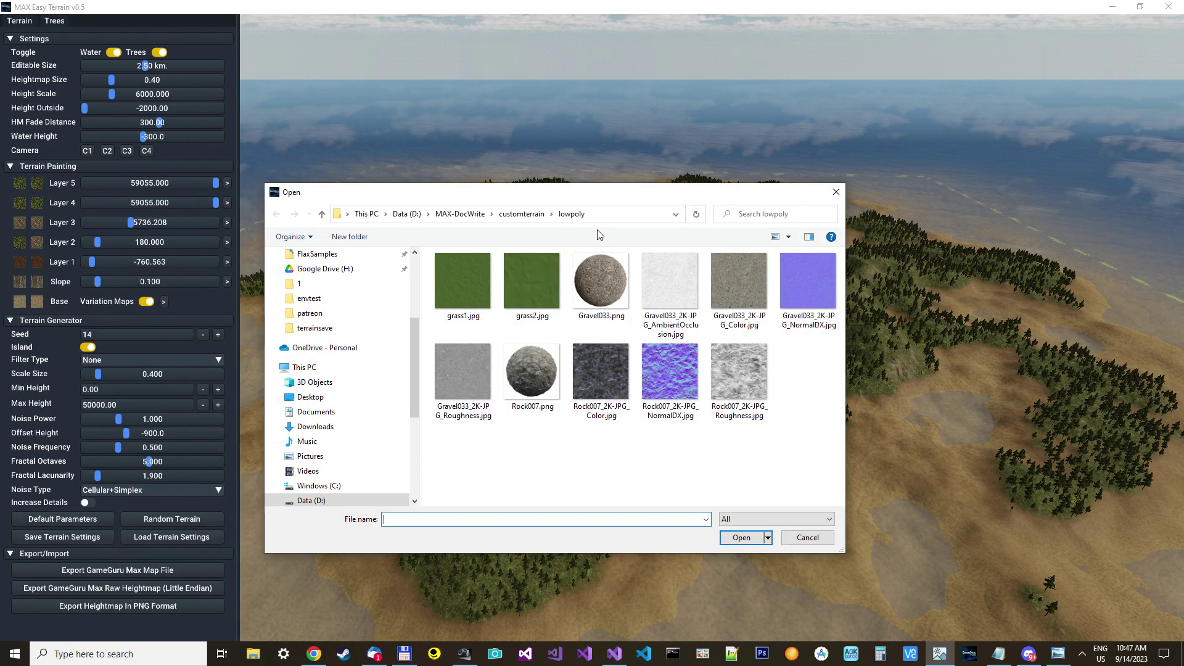
Step: Load ground_0027_color_4k.jpg from the customterrain\4096\1 folder as the color map and import the texture into slot 11
click(521, 214)
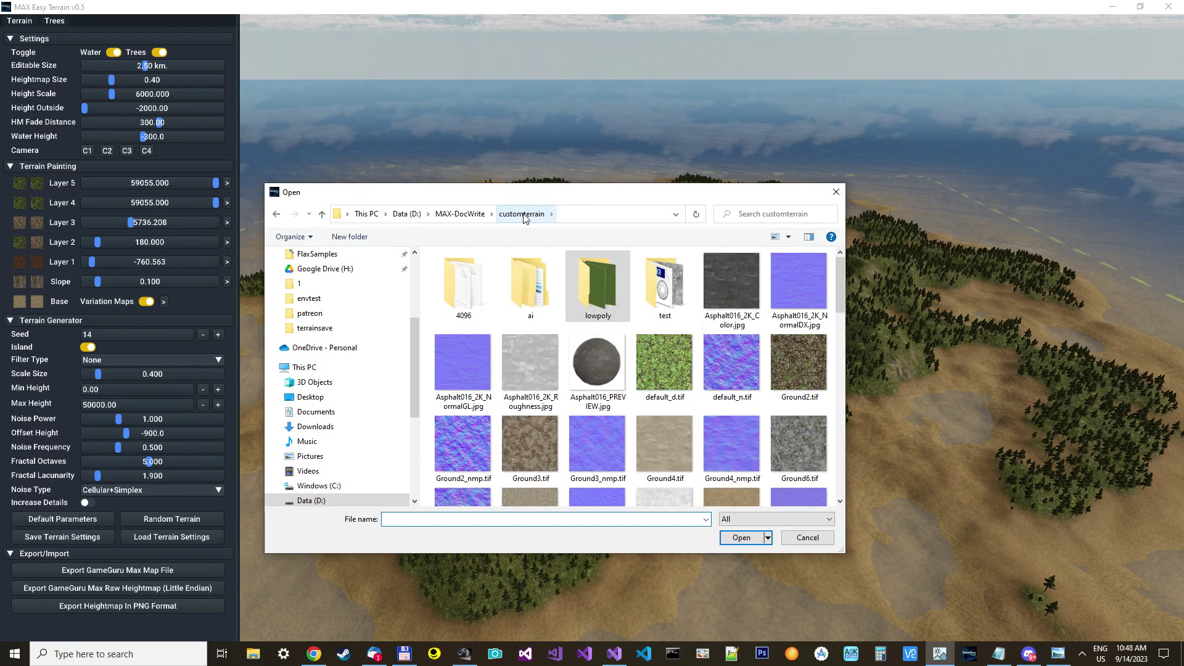
double_click(519, 277)
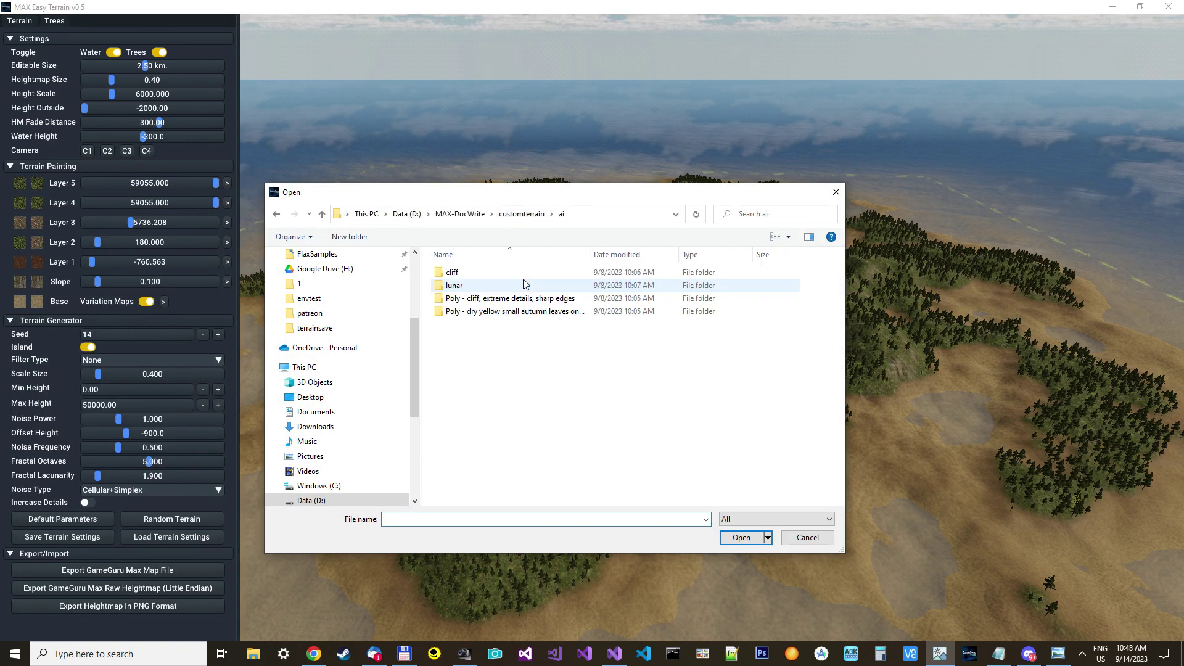
click(512, 213)
double_click(466, 290)
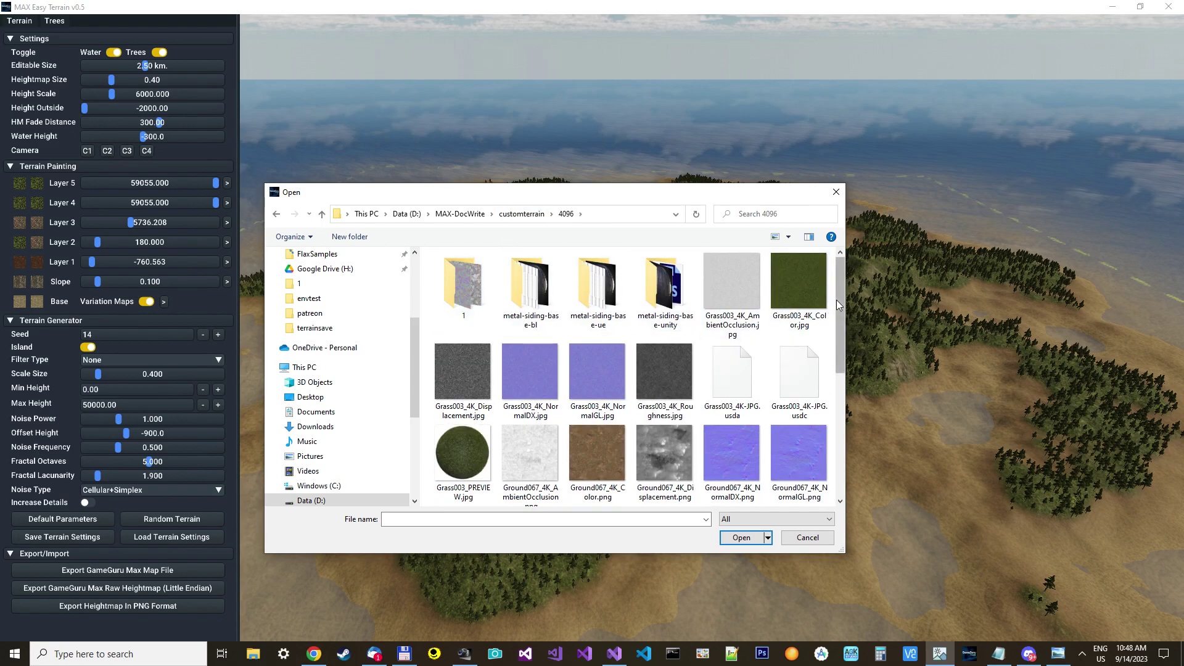
scroll(838, 300, down, 3)
scroll(827, 432, up, 3)
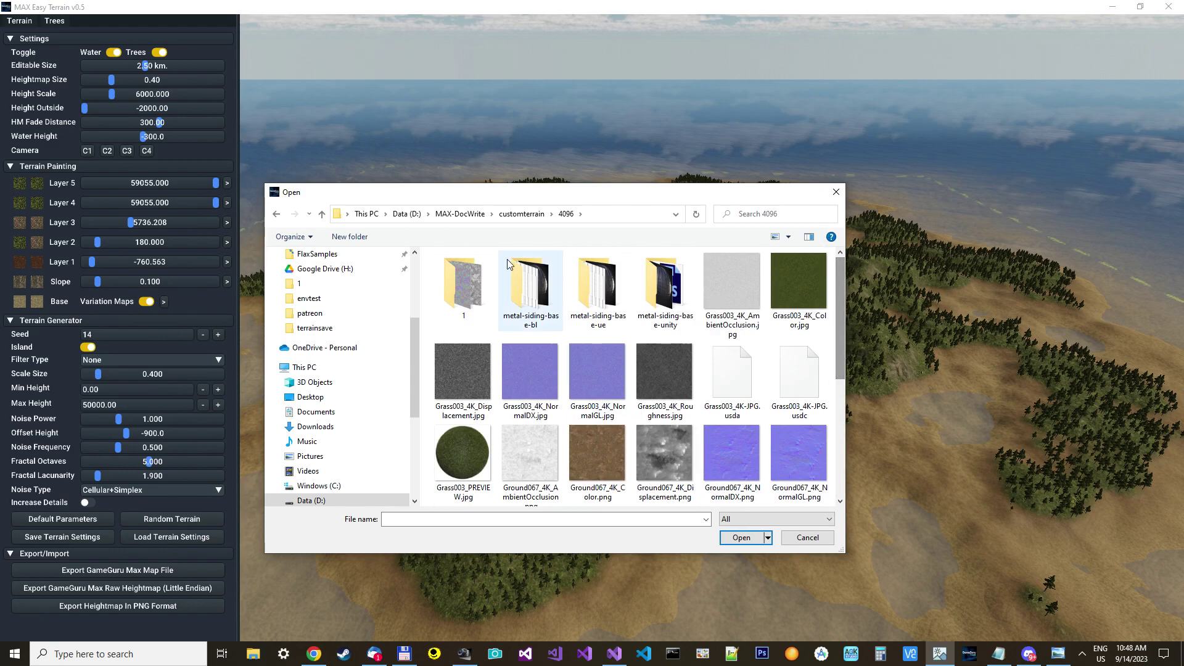
double_click(463, 284)
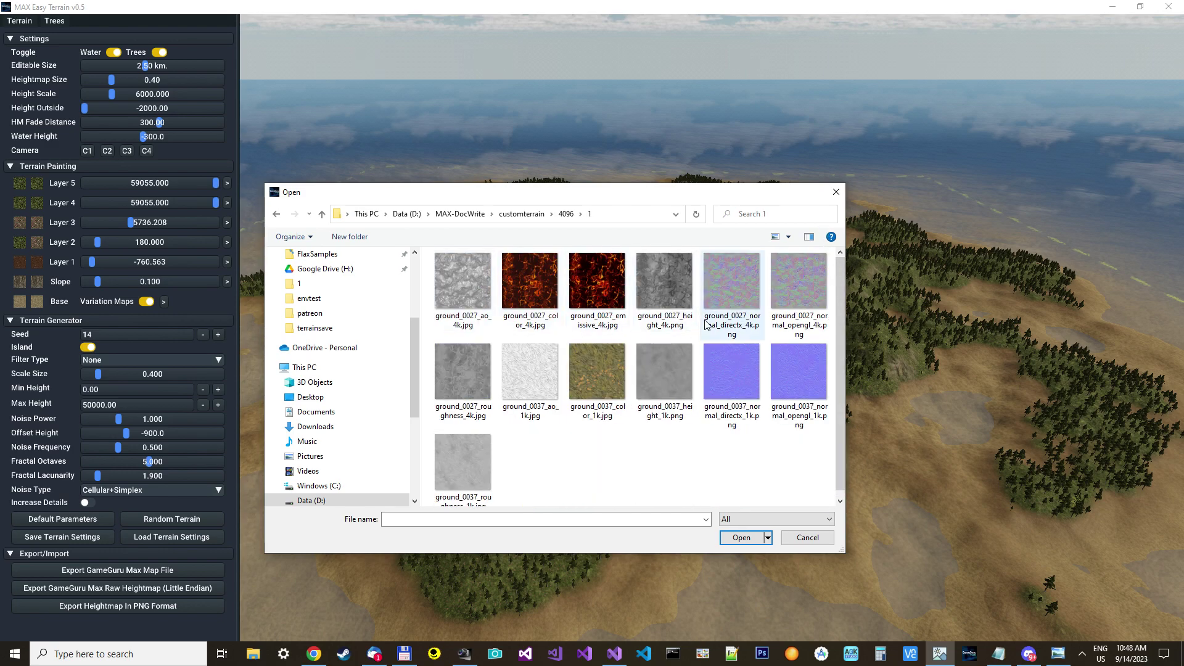
double_click(535, 290)
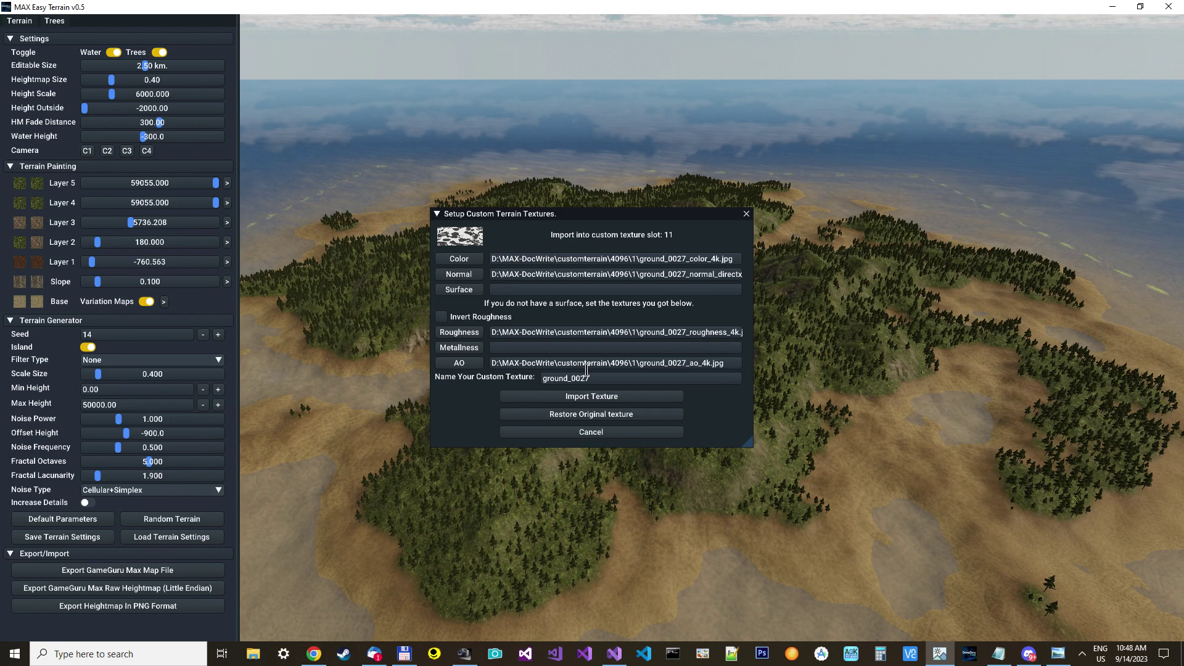
click(590, 398)
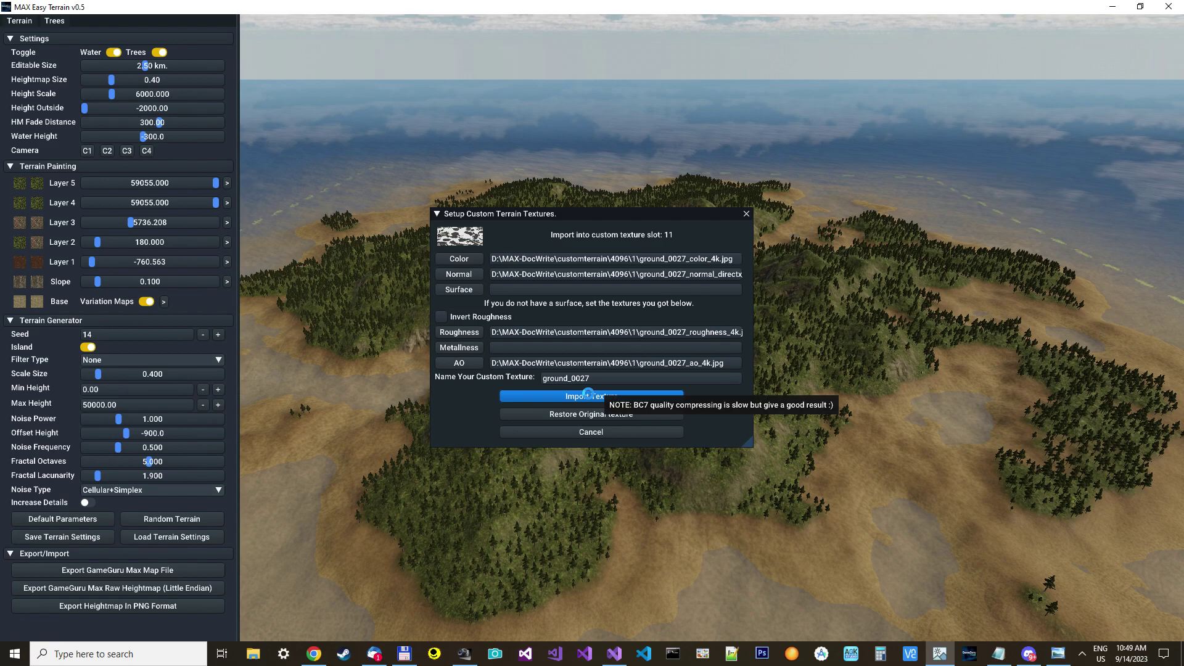
click(588, 395)
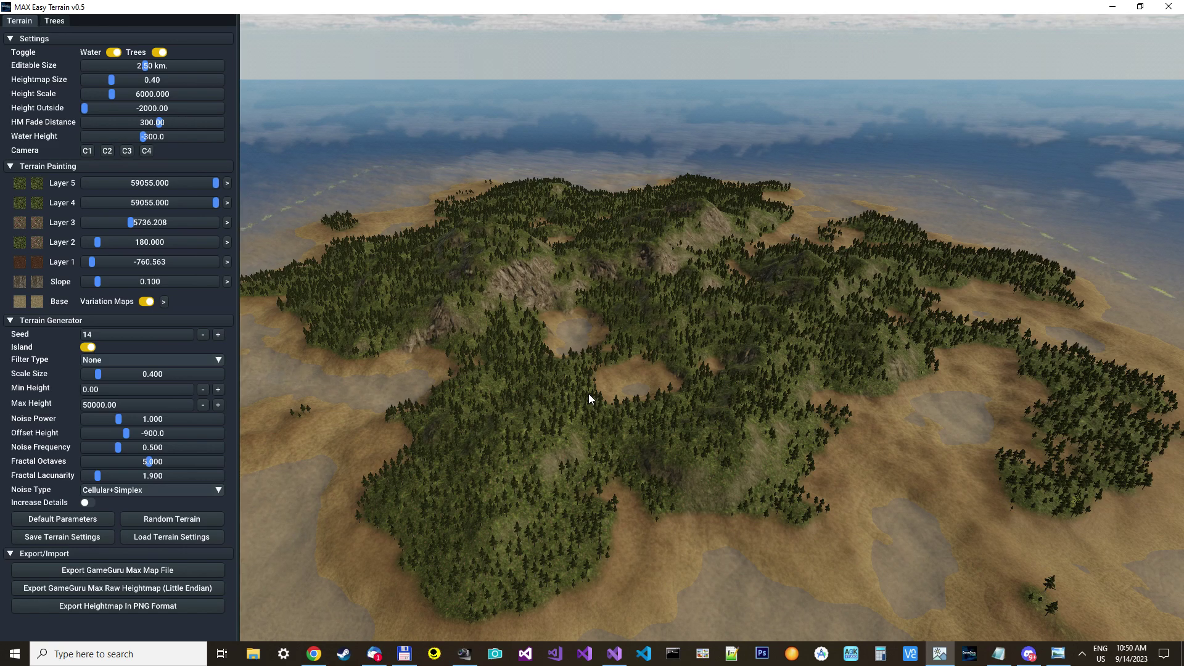
Step: Review the textures available in Layer 1's texture palette, including the custom imports, without changing the layer
click(21, 263)
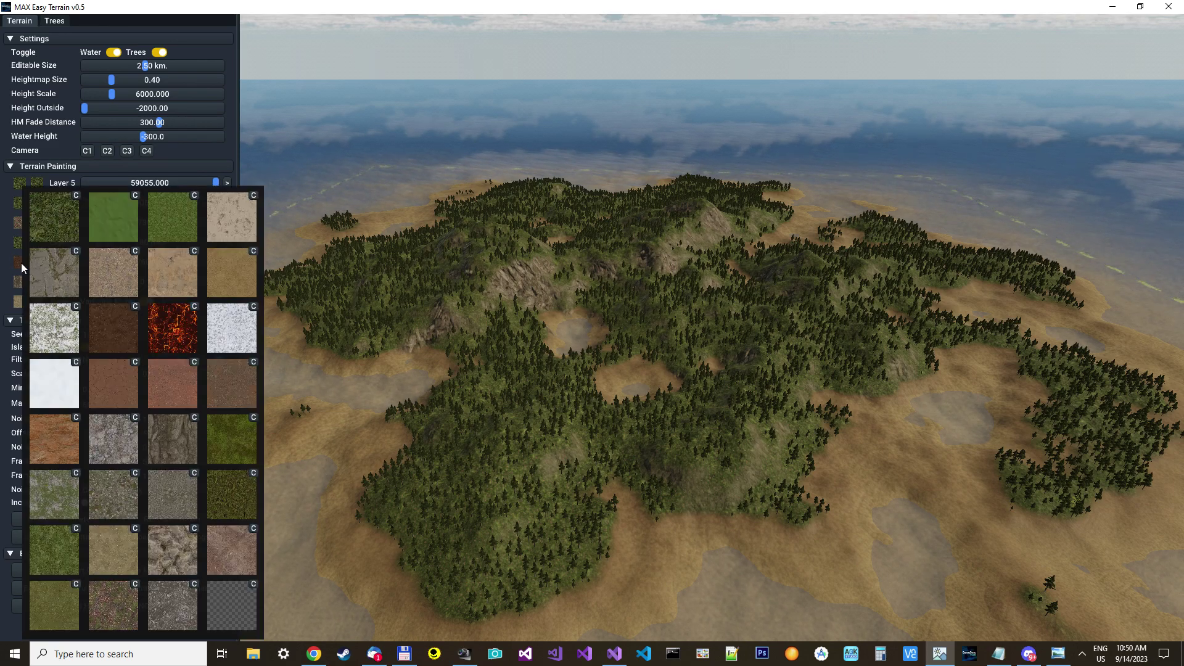
mouse_move(177, 330)
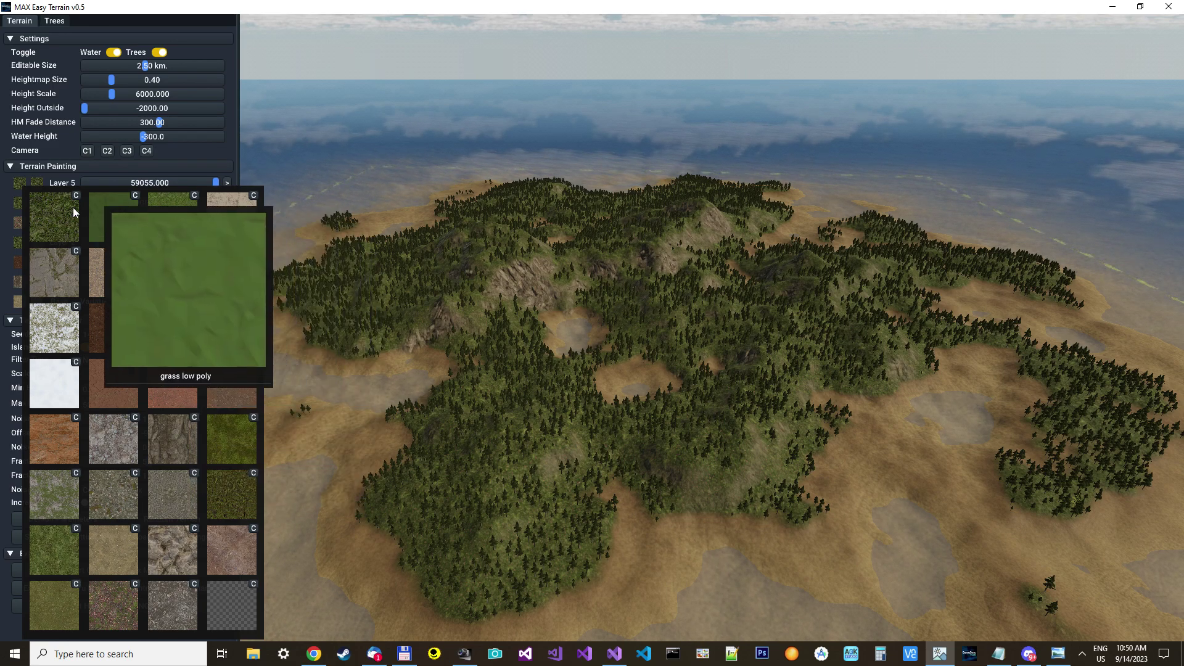
mouse_move(48, 577)
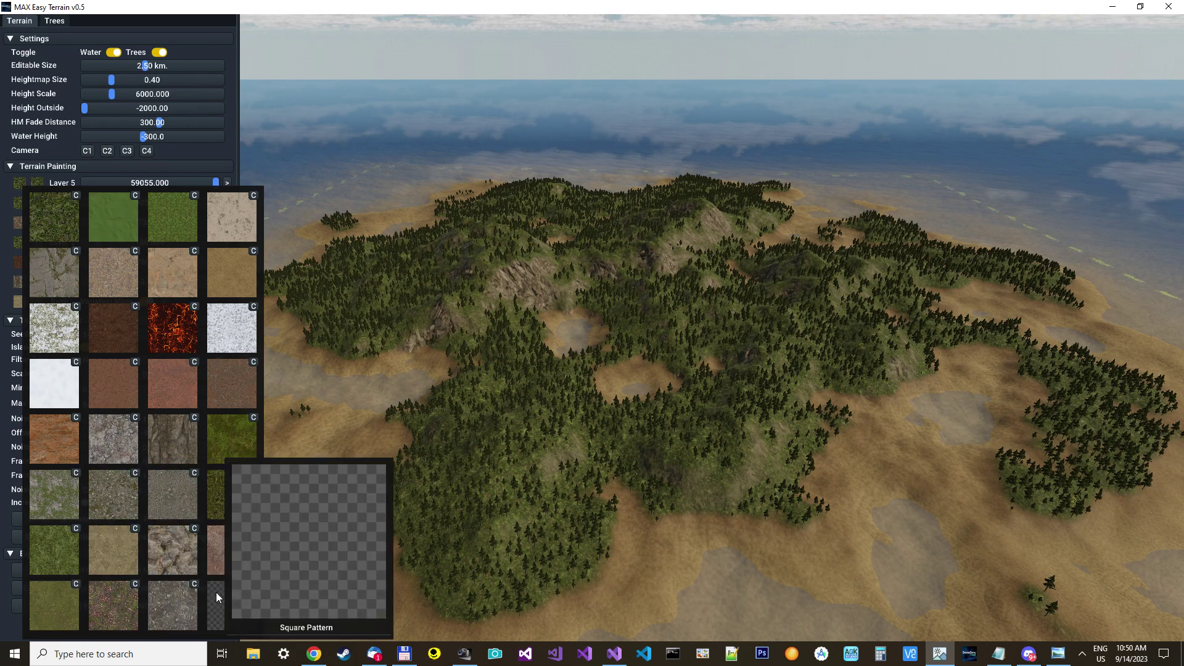
mouse_move(228, 259)
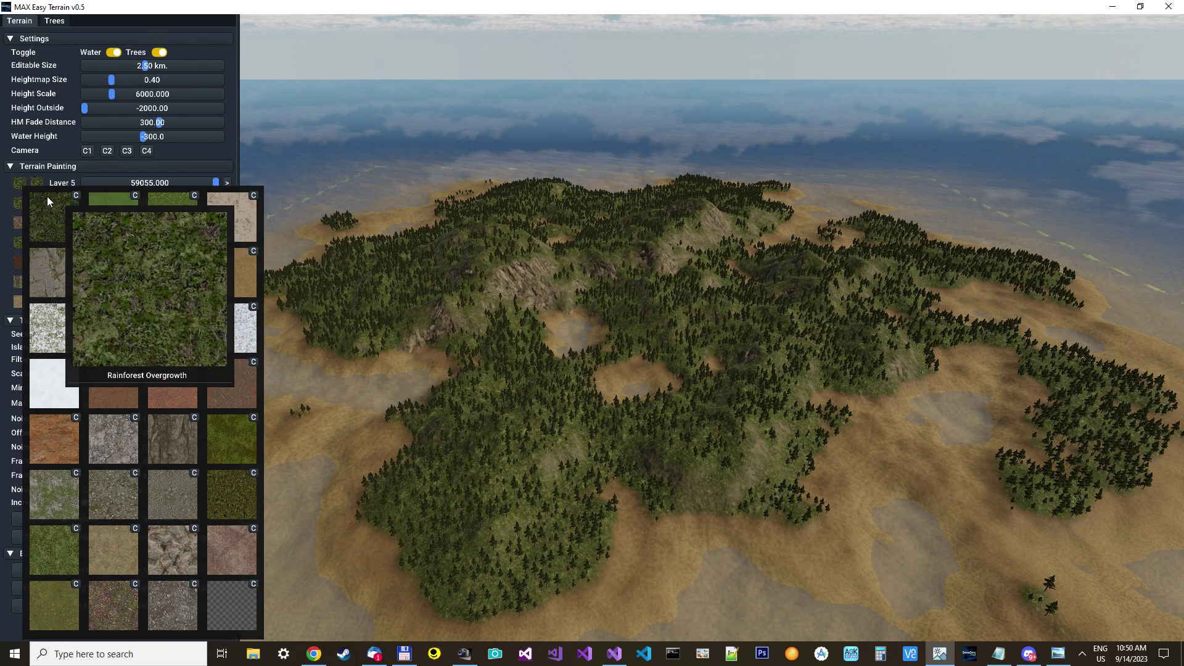
click(56, 150)
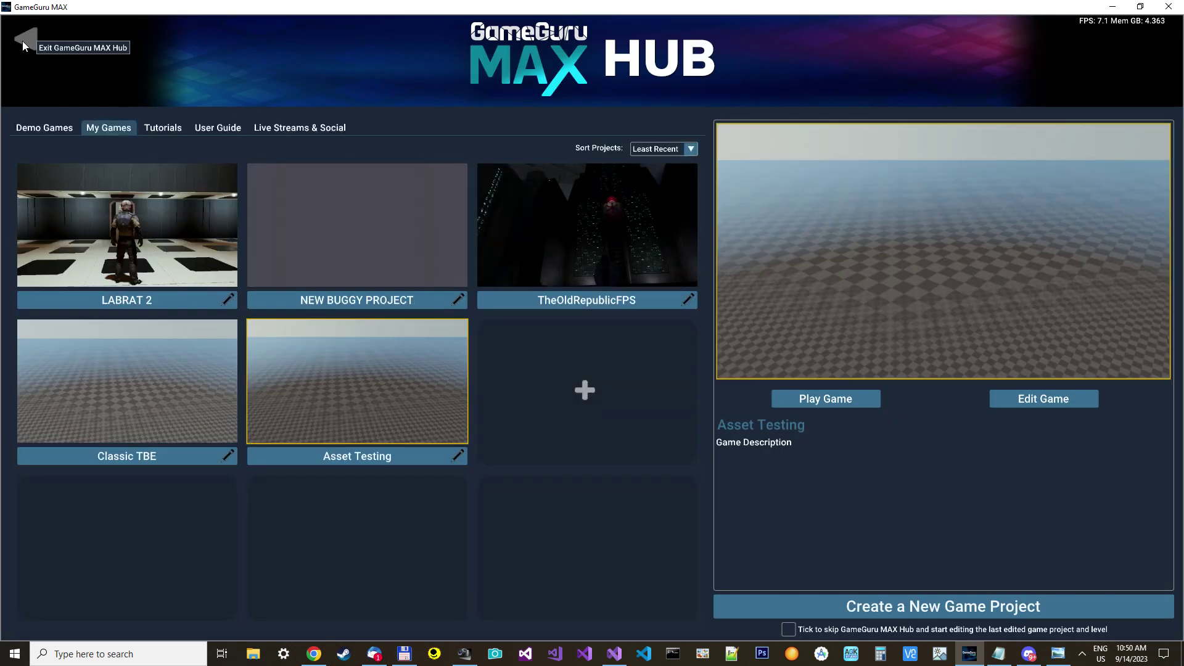
Step: In GameGuru MAX, leave the hub for the level editor and switch the terrain tools to painting mode
click(22, 40)
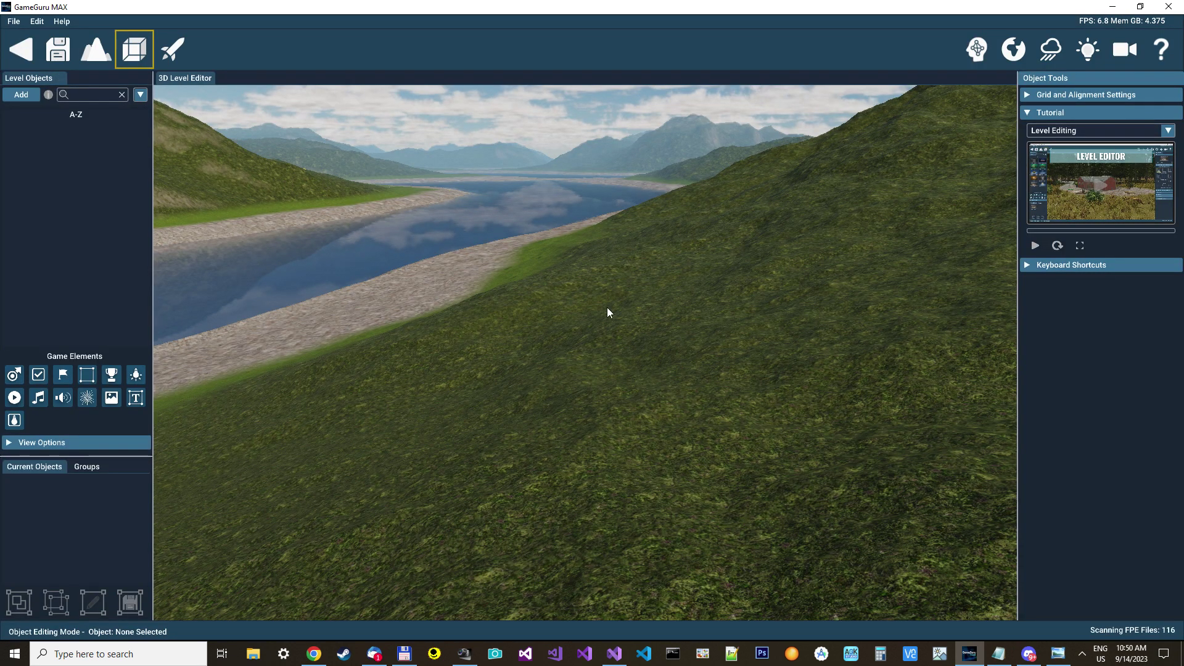
click(87, 59)
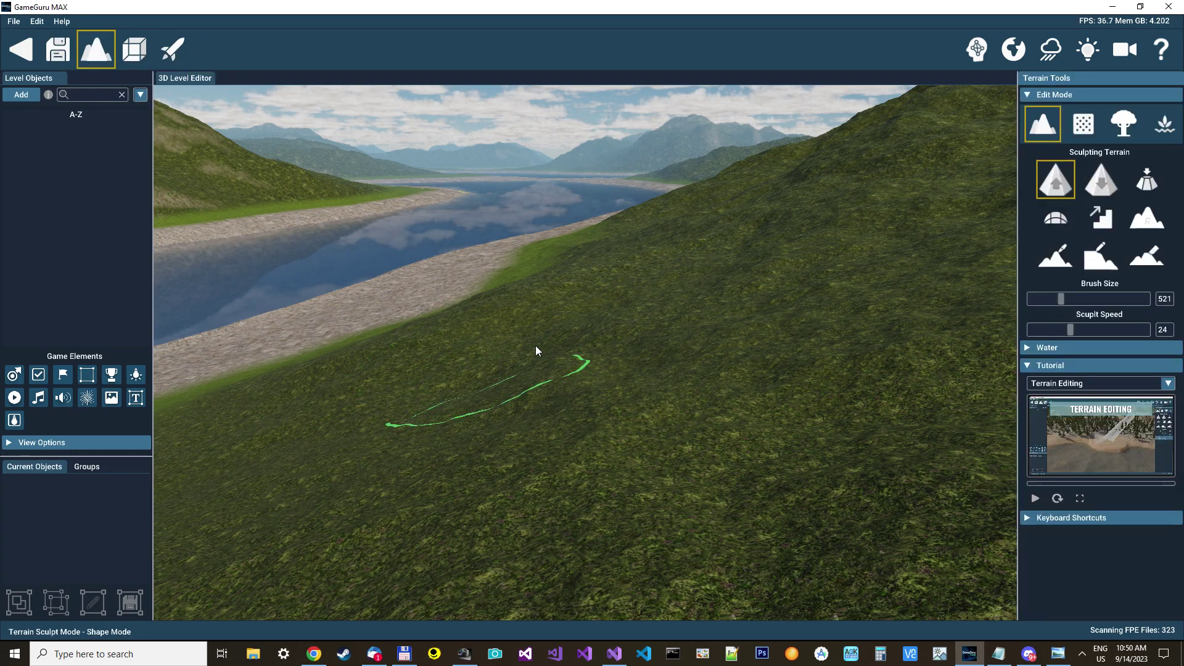
mouse_move(605, 428)
right_down()
mouse_move(556, 426)
mouse_move(551, 407)
right_up()
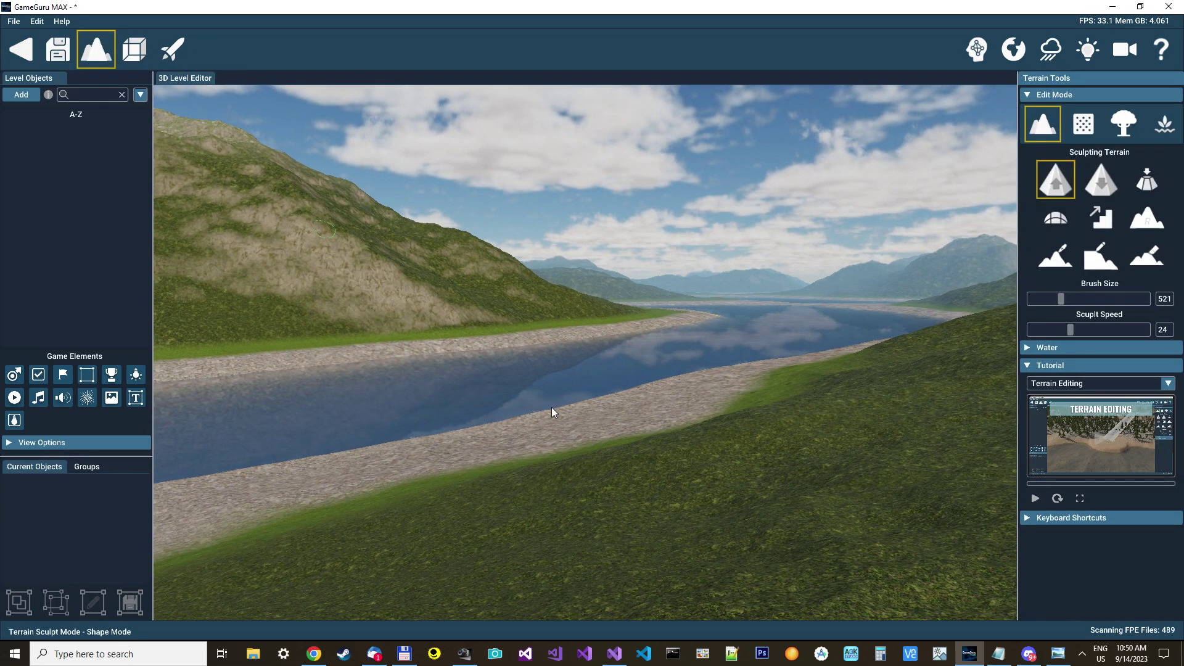
click(1089, 126)
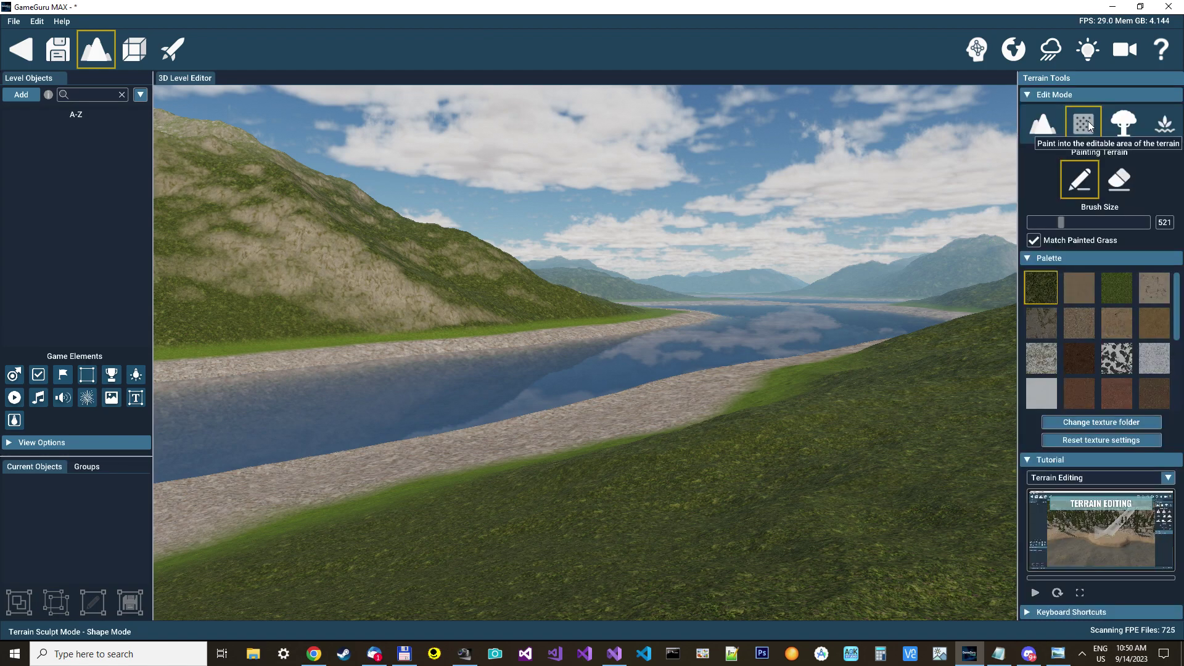
Step: Change the terrain texture folder to totallyNewTerrain inside Files\terraintextures
click(1101, 423)
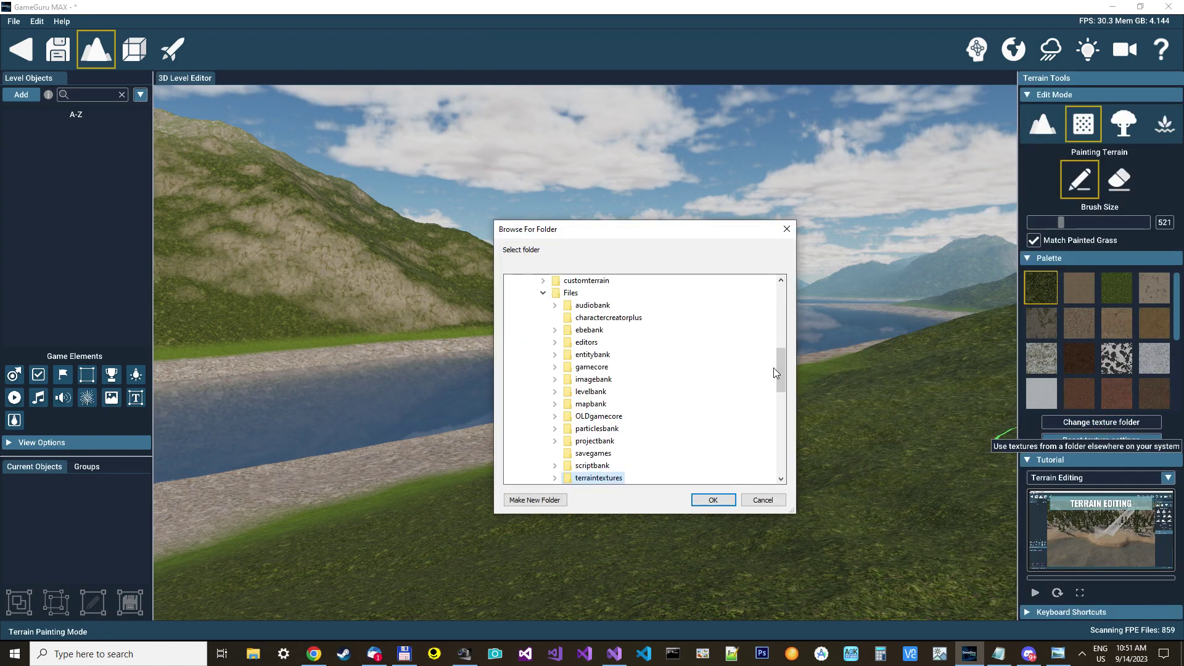
drag(777, 369, 781, 392)
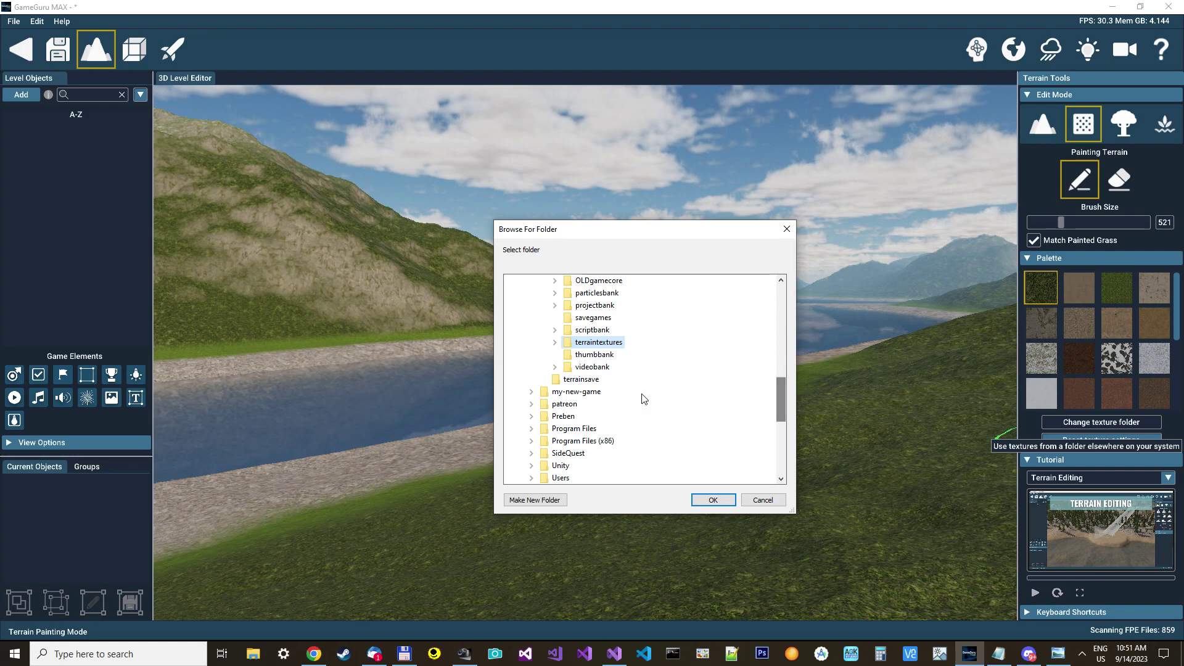
click(555, 343)
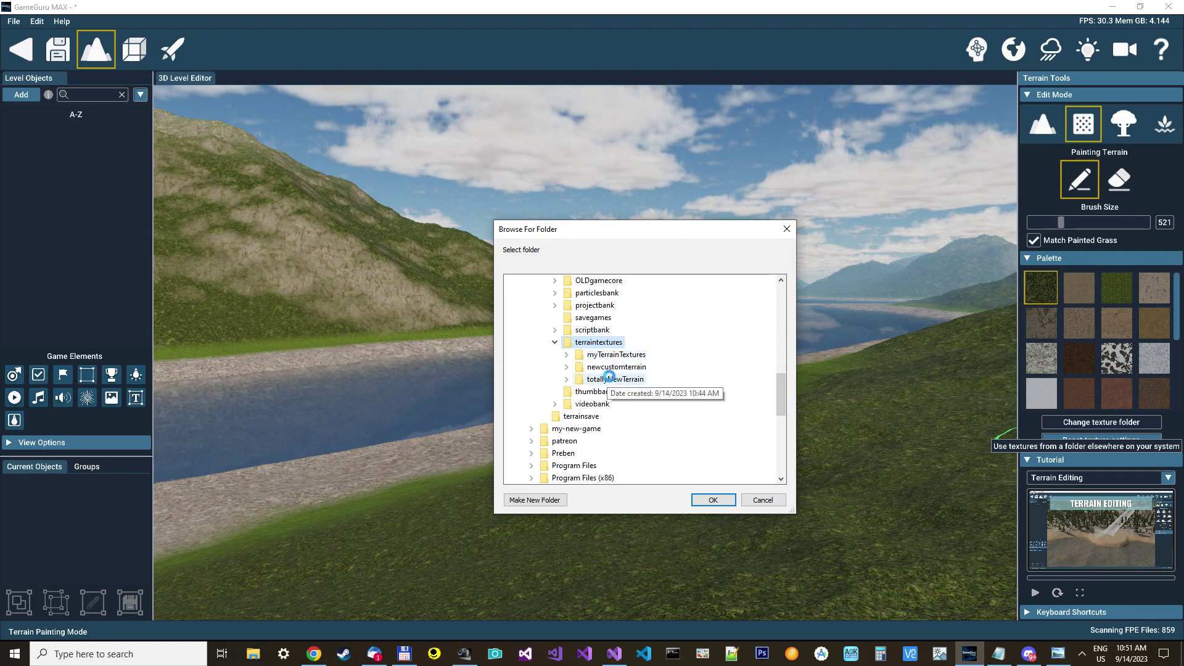
double_click(615, 380)
click(713, 501)
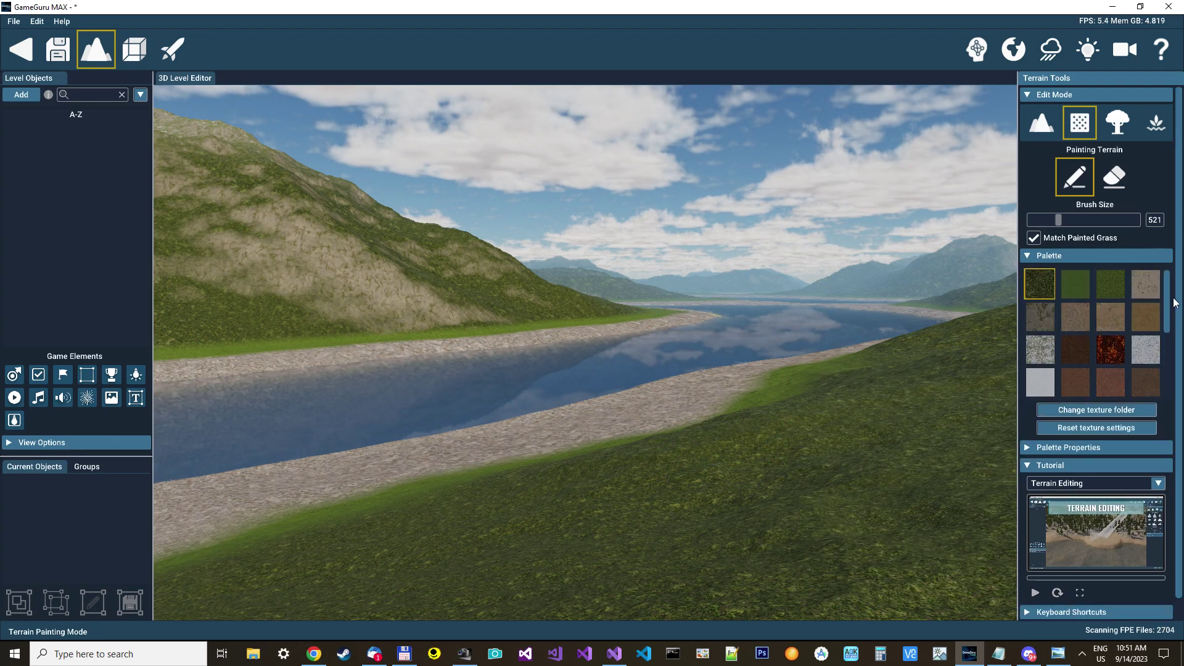
Step: Paint a winding lava stream down the mountainside across the river into the water, using the imported lava texture
mouse_move(1082, 282)
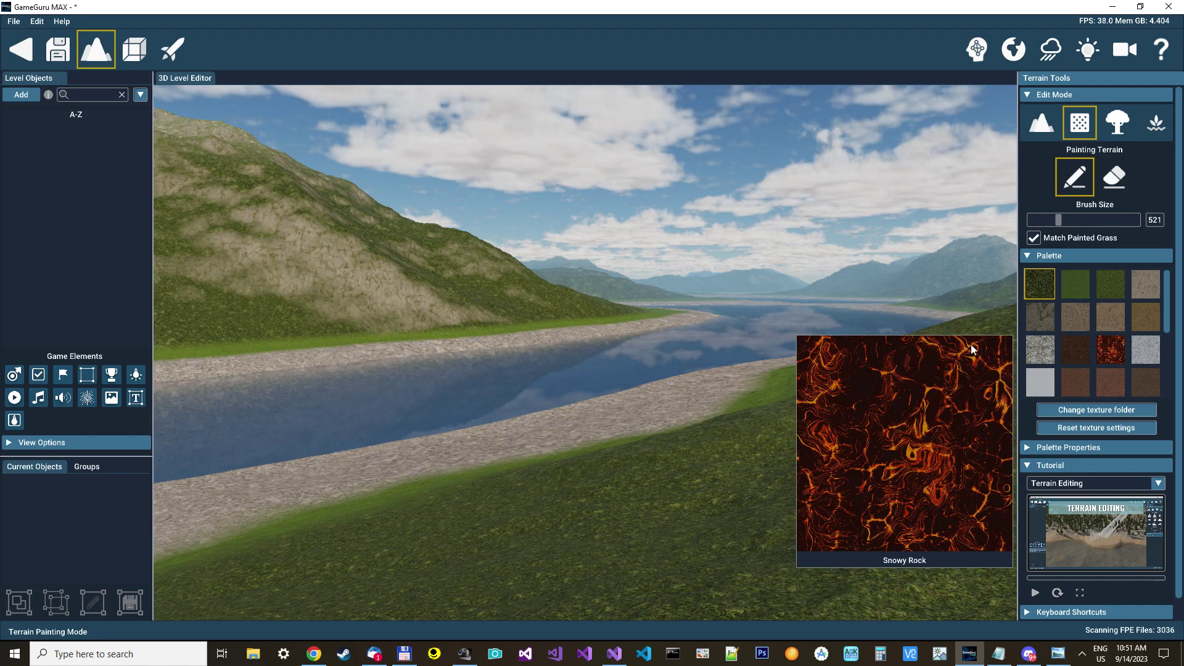
click(1110, 349)
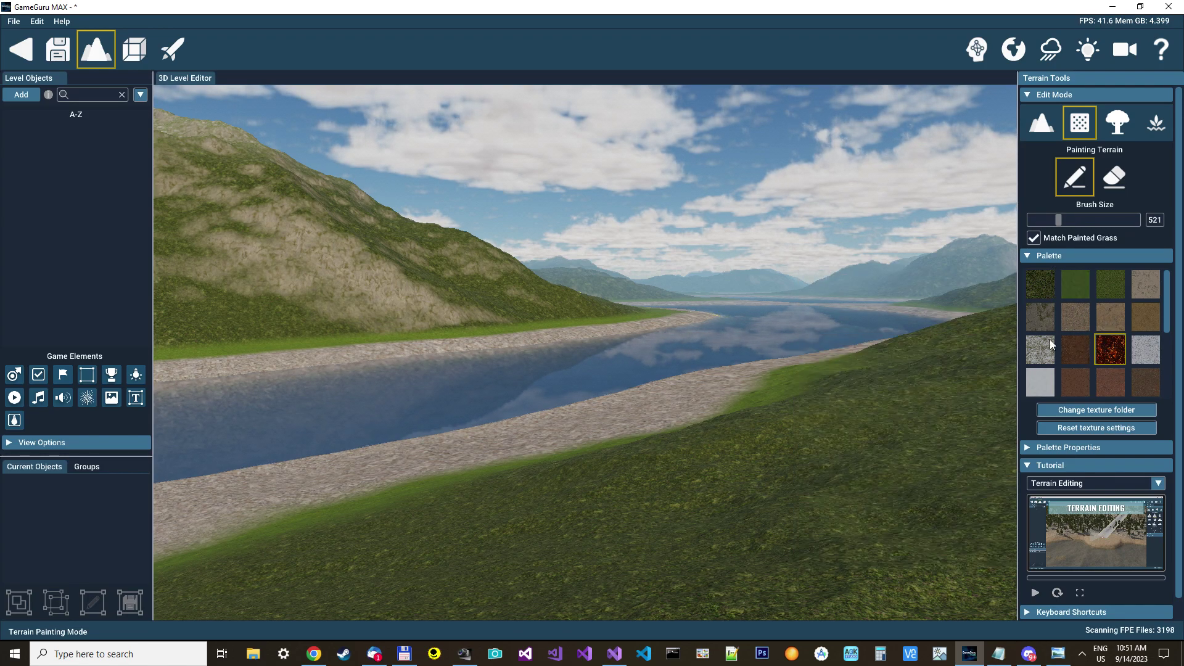
right_drag(688, 426, 629, 430)
drag(543, 277, 553, 280)
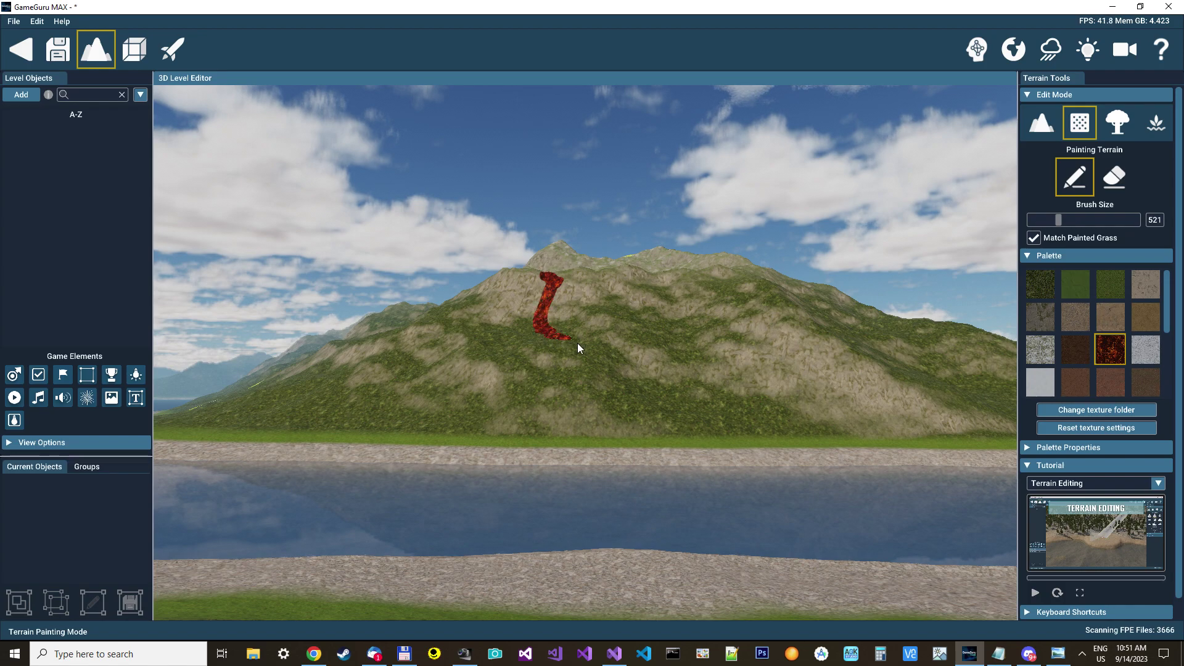
drag(615, 404, 605, 430)
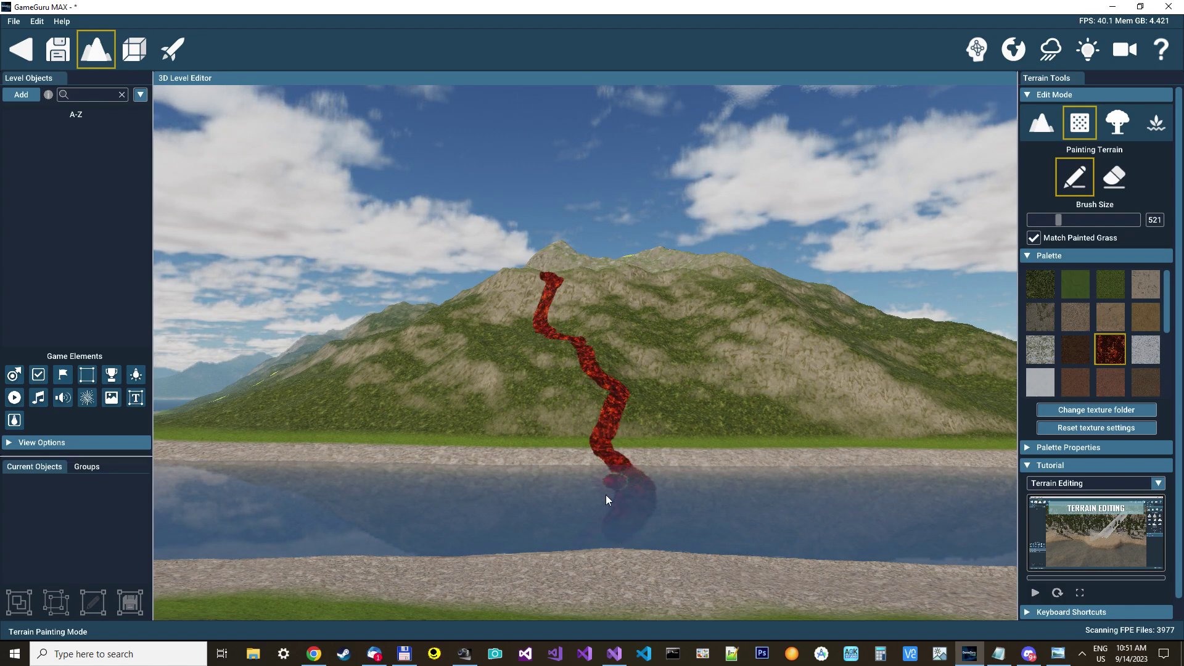
drag(603, 498, 623, 487)
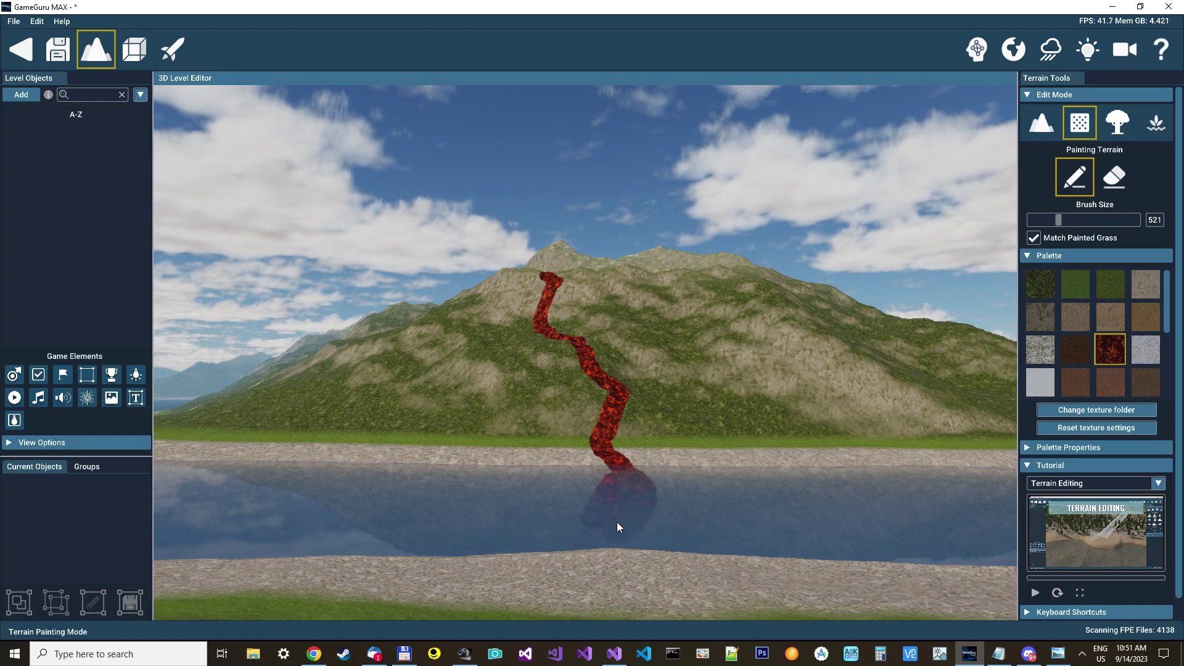